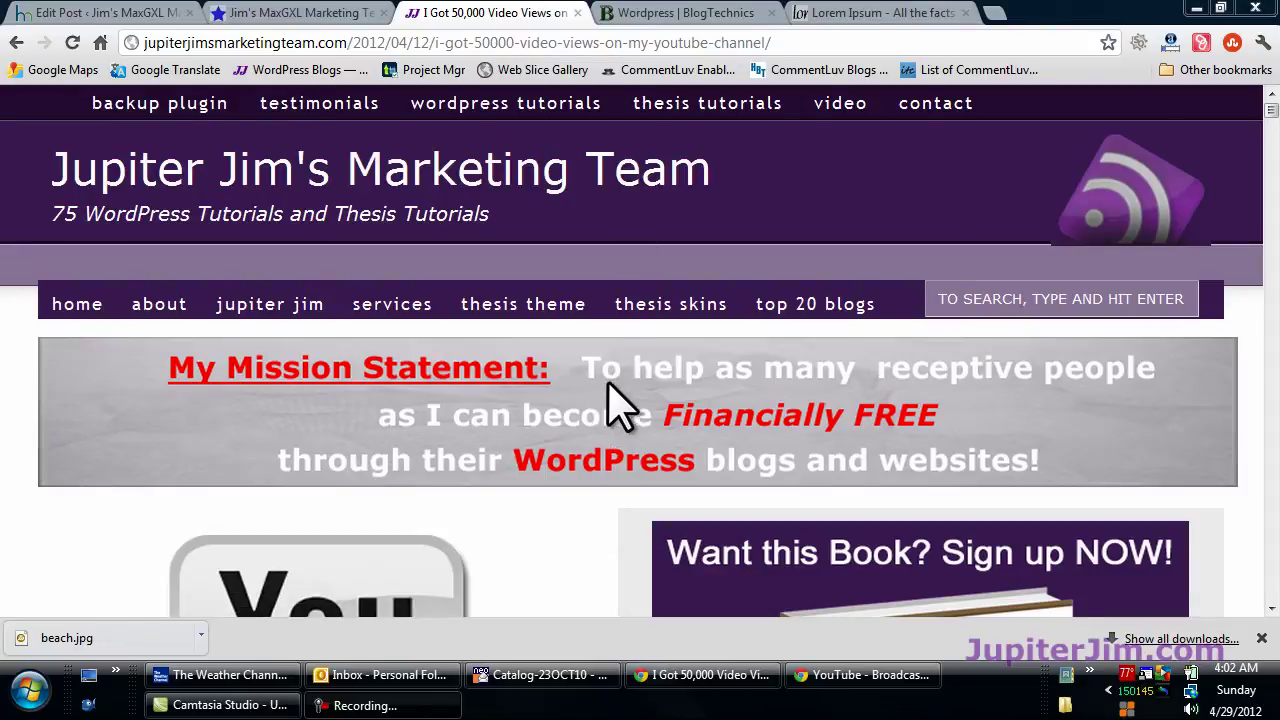
# - Scroll the YouTube views post and click into the sign-up form's name and email fields
pyautogui.scroll(-4, 1257, 543)
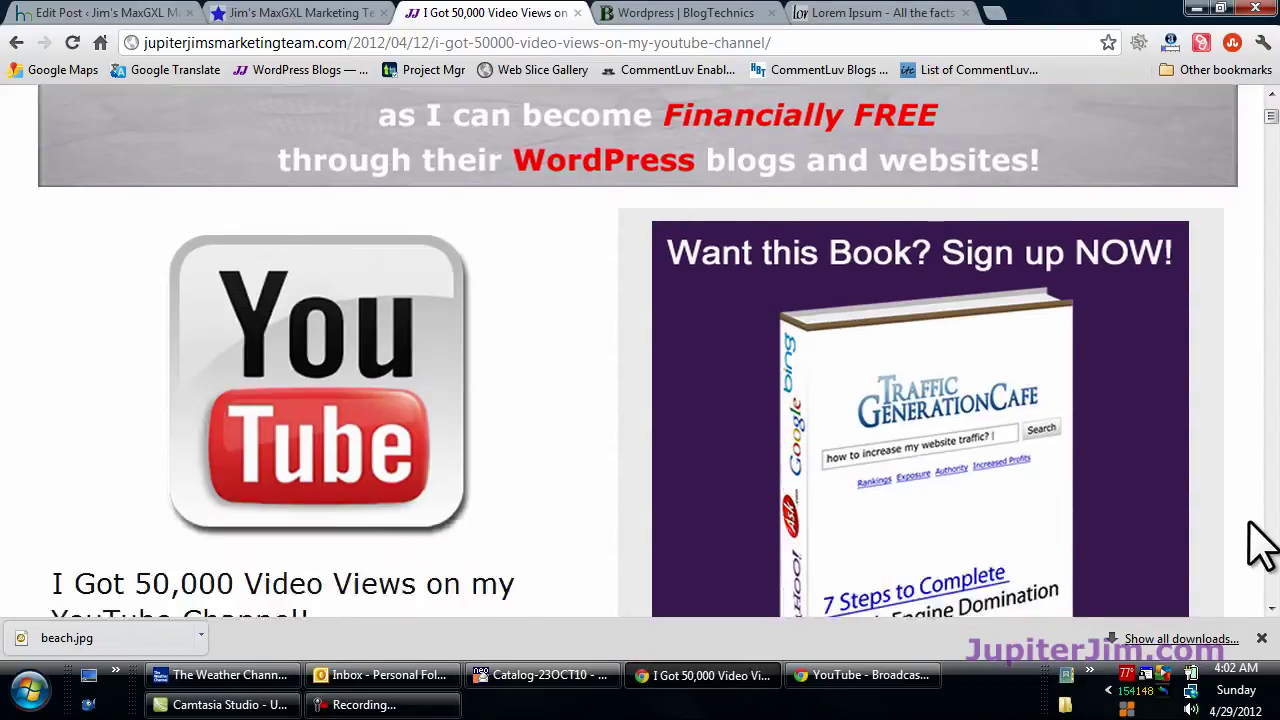
pyautogui.scroll(-3, 1234, 428)
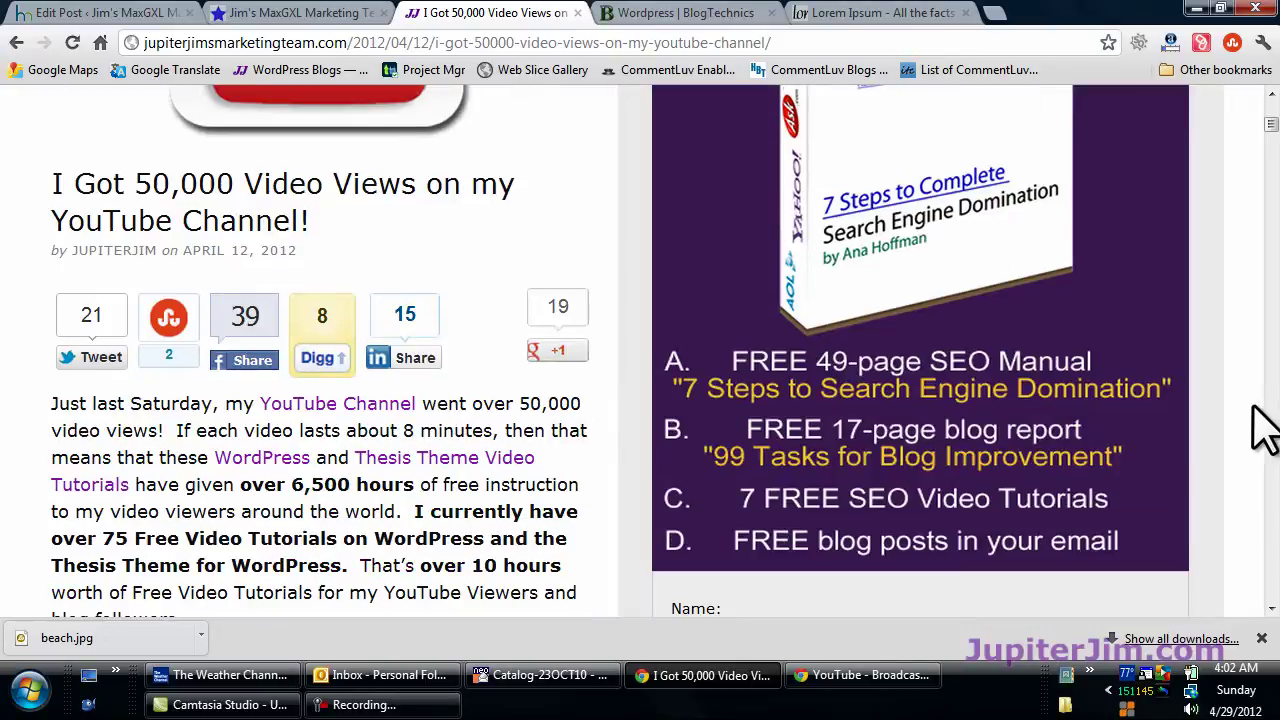
pyautogui.scroll(-2, 1257, 430)
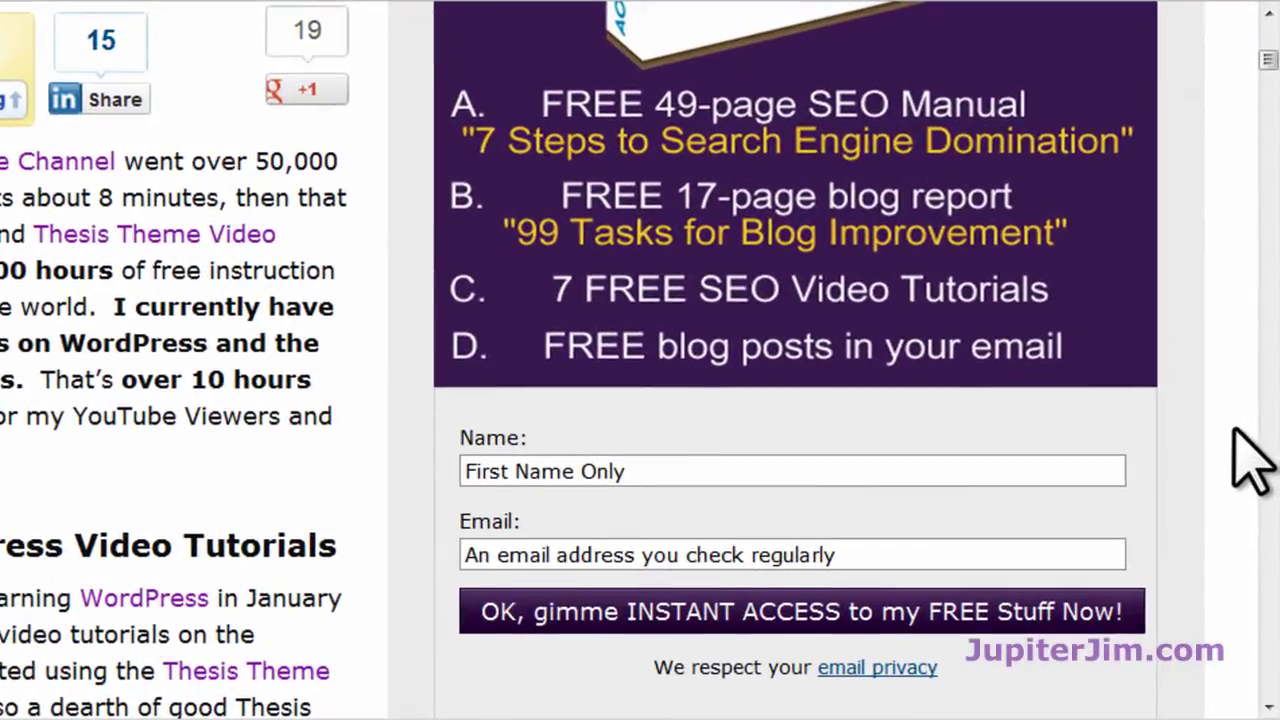
pyautogui.scroll(1, 1252, 462)
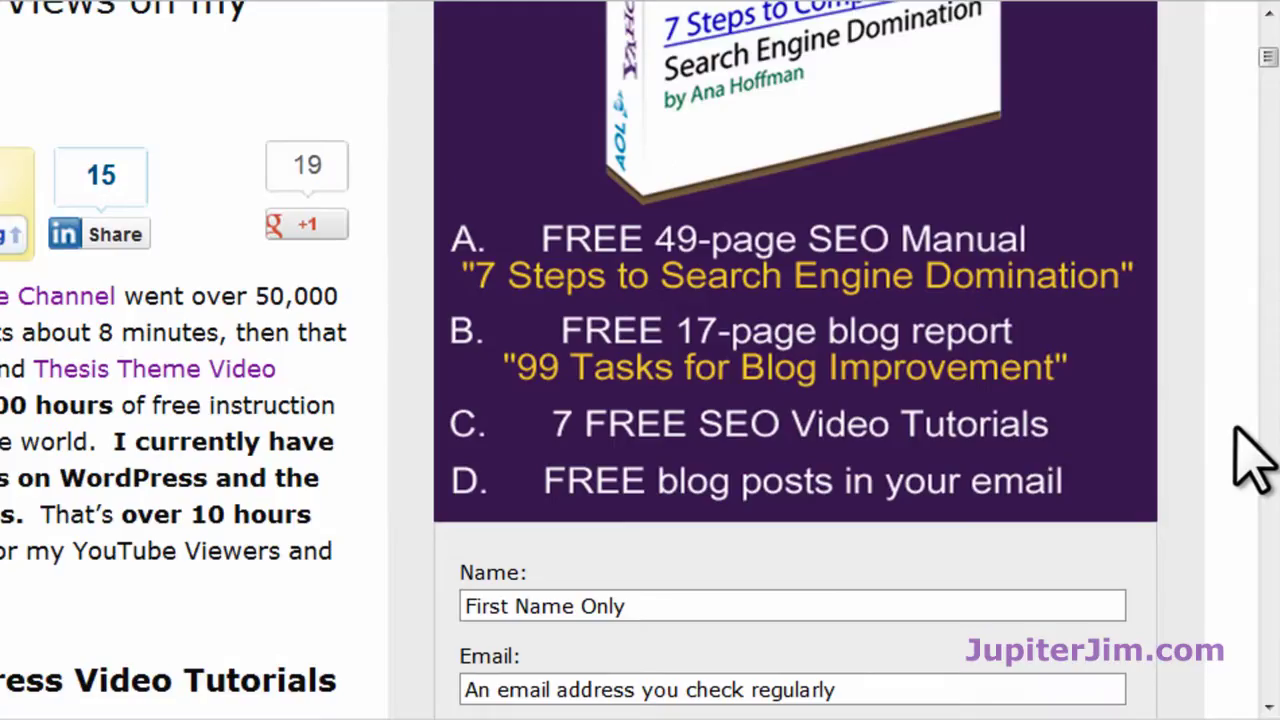
pyautogui.click(620, 606)
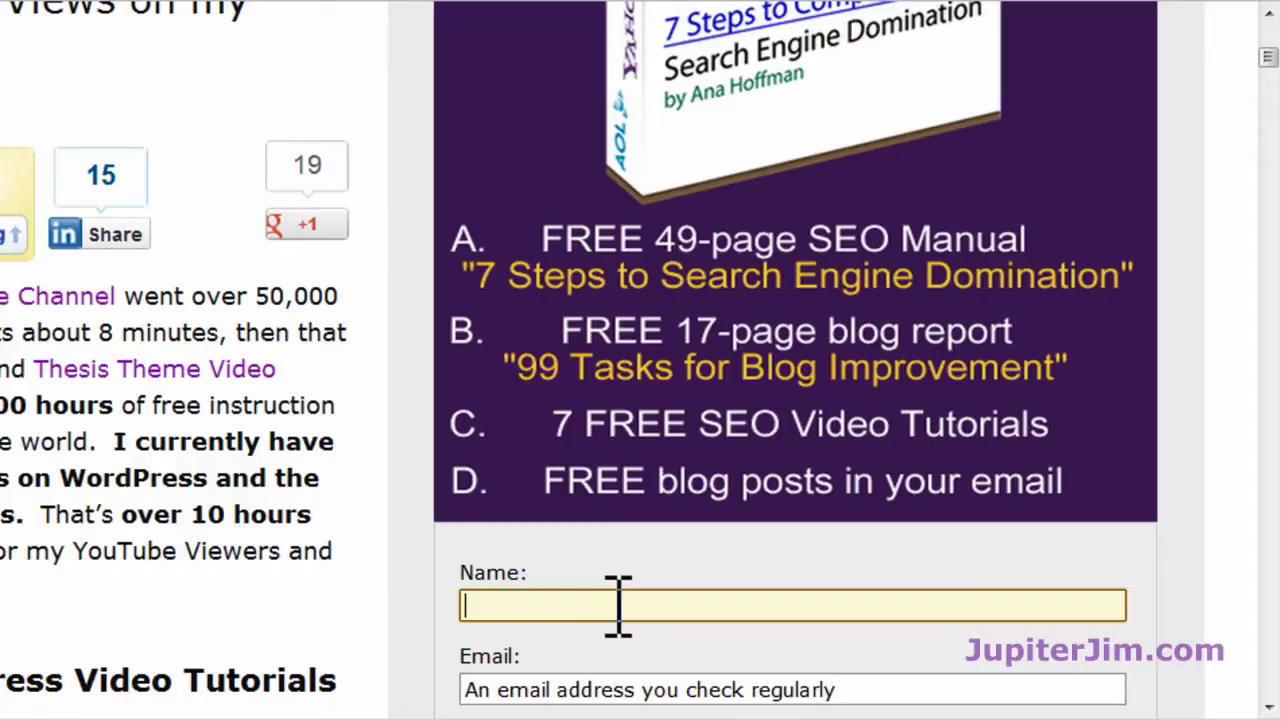
pyautogui.click(602, 688)
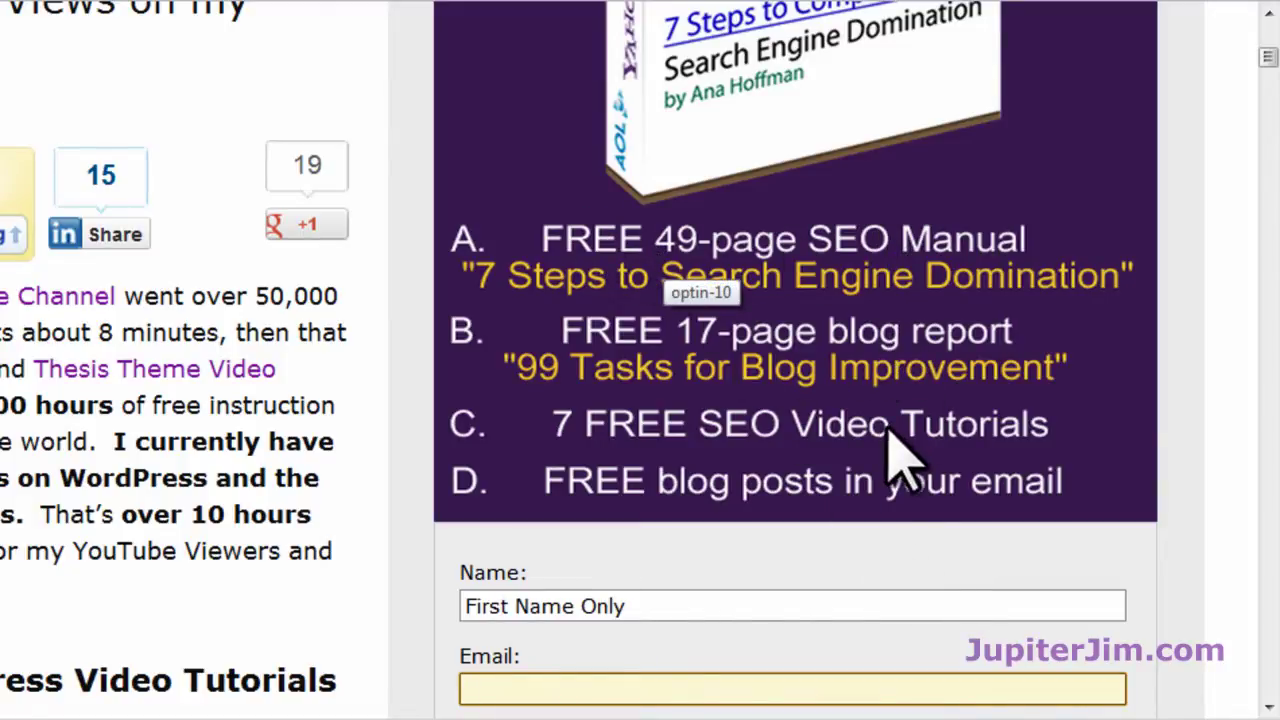
# - Highlight the post title and the three section headings, e.g. 'Why I Create WordPress Video Tutorials', to show formatting
pyautogui.scroll(5, 371, 428)
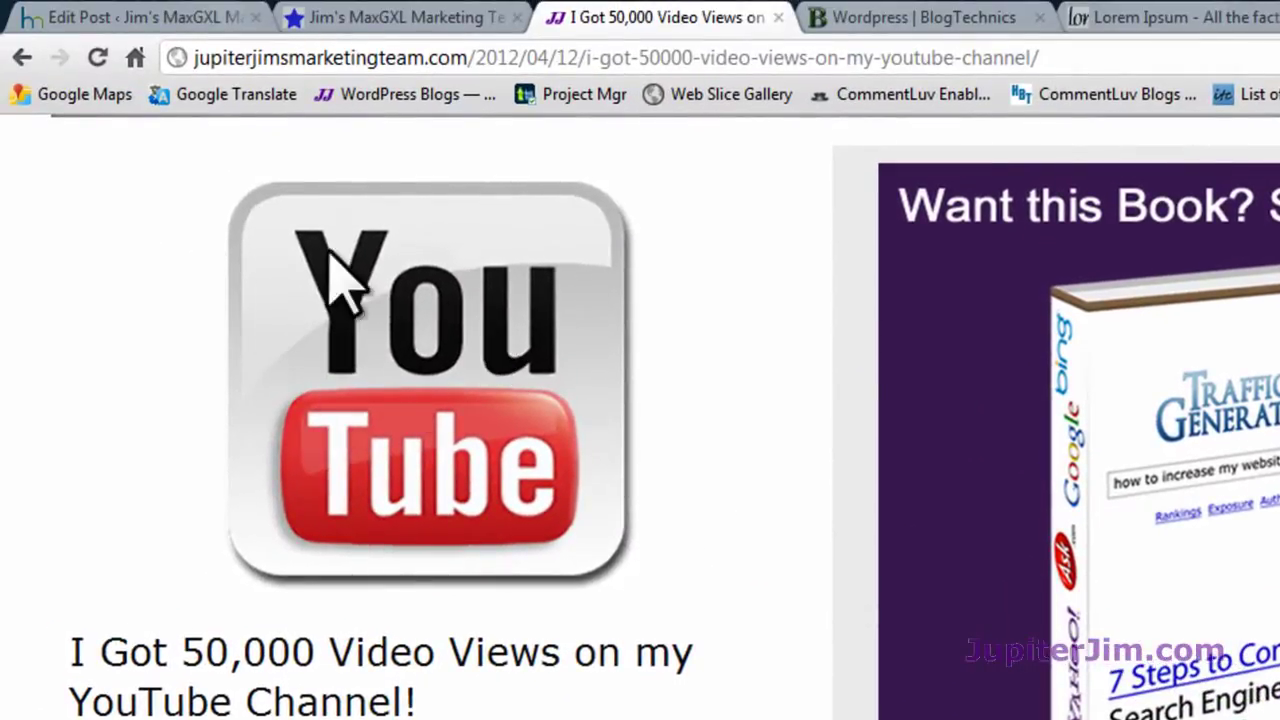
pyautogui.scroll(-1, 130, 470)
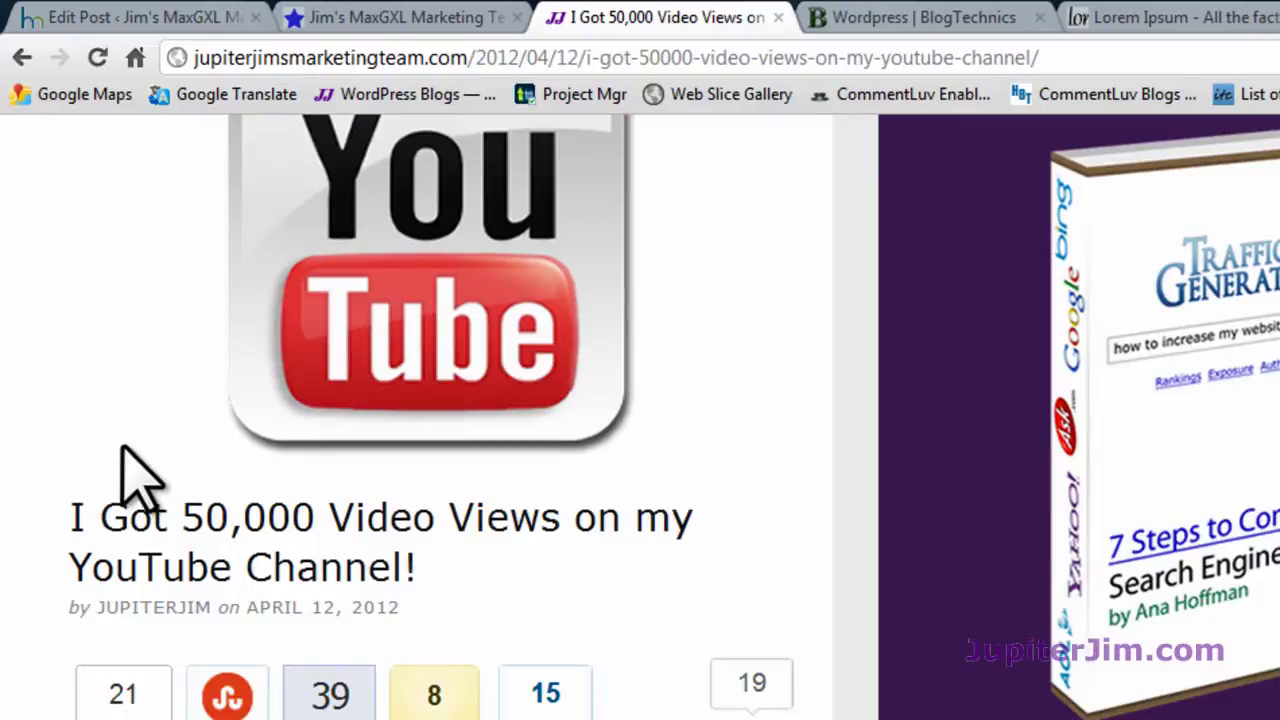
pyautogui.tripleClick(217, 520)
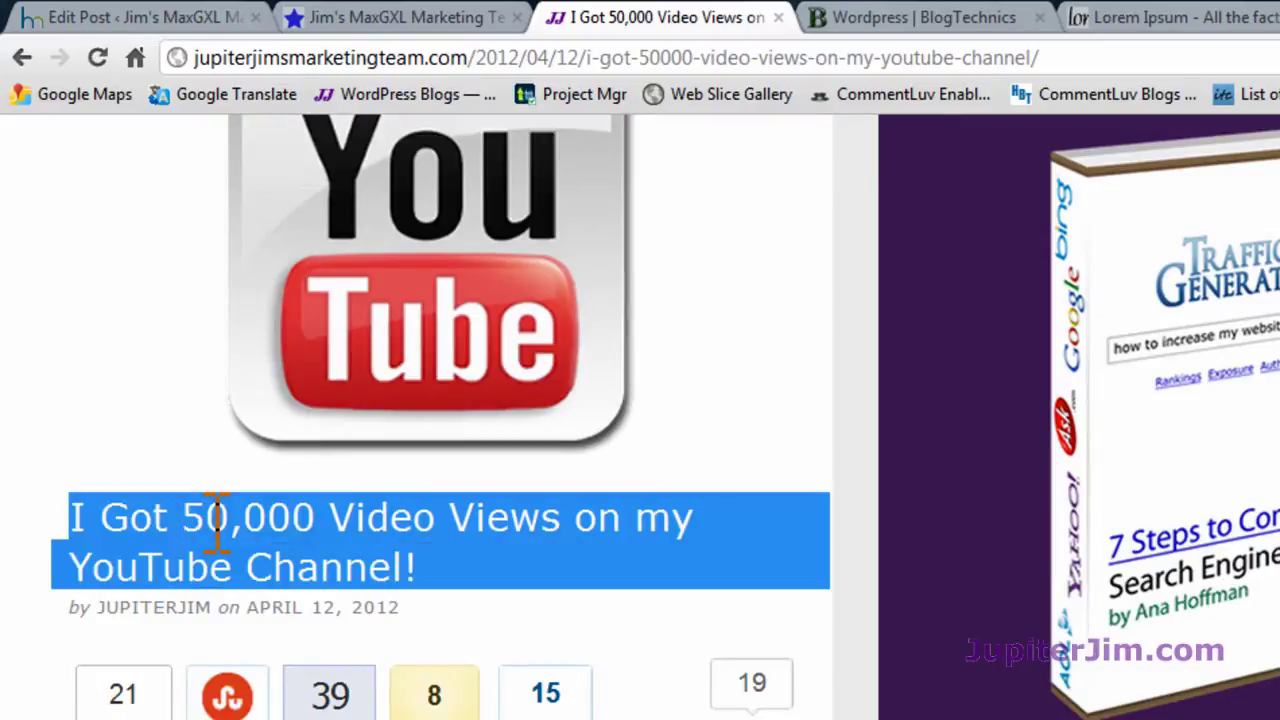
pyautogui.click(8, 280)
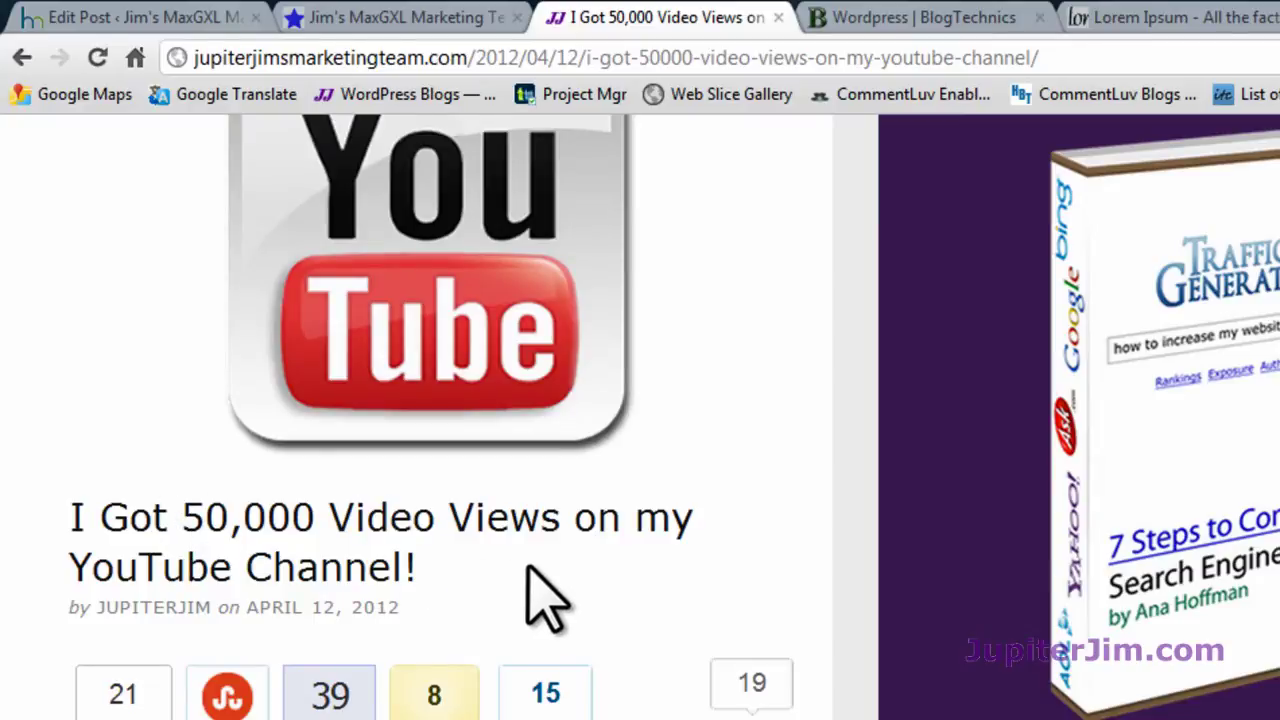
pyautogui.scroll(-6, 600, 535)
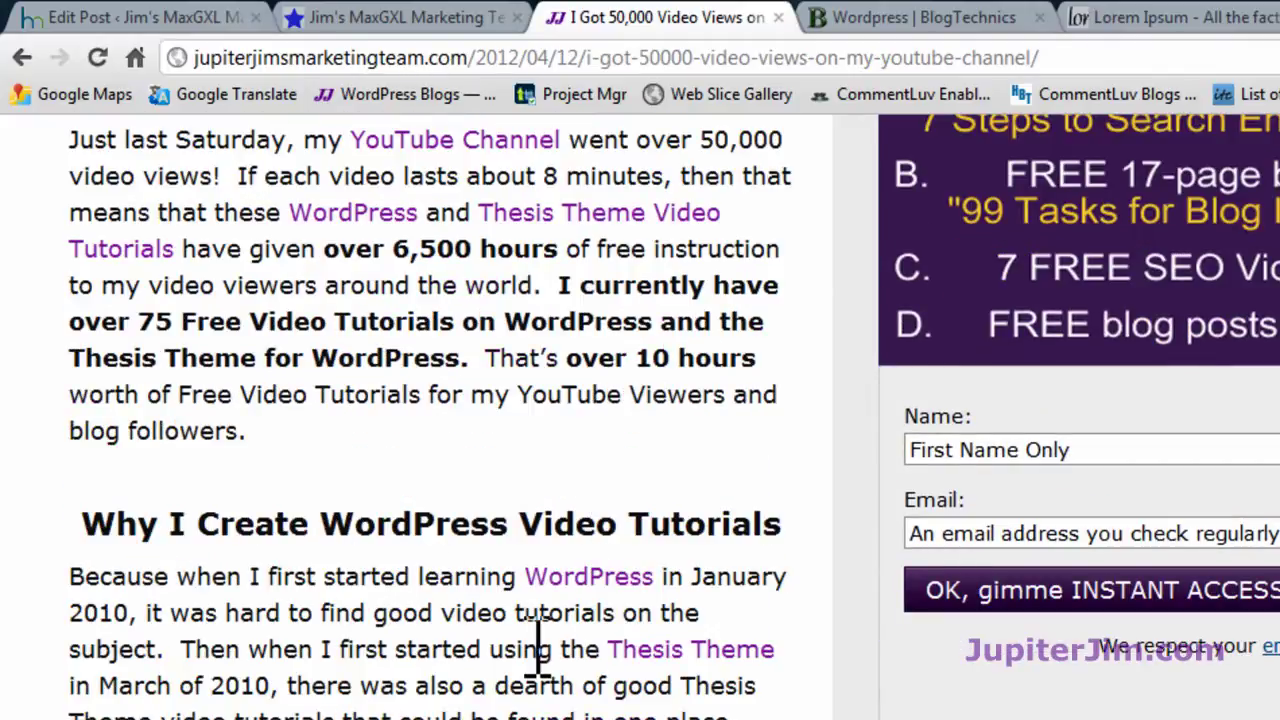
pyautogui.tripleClick(390, 523)
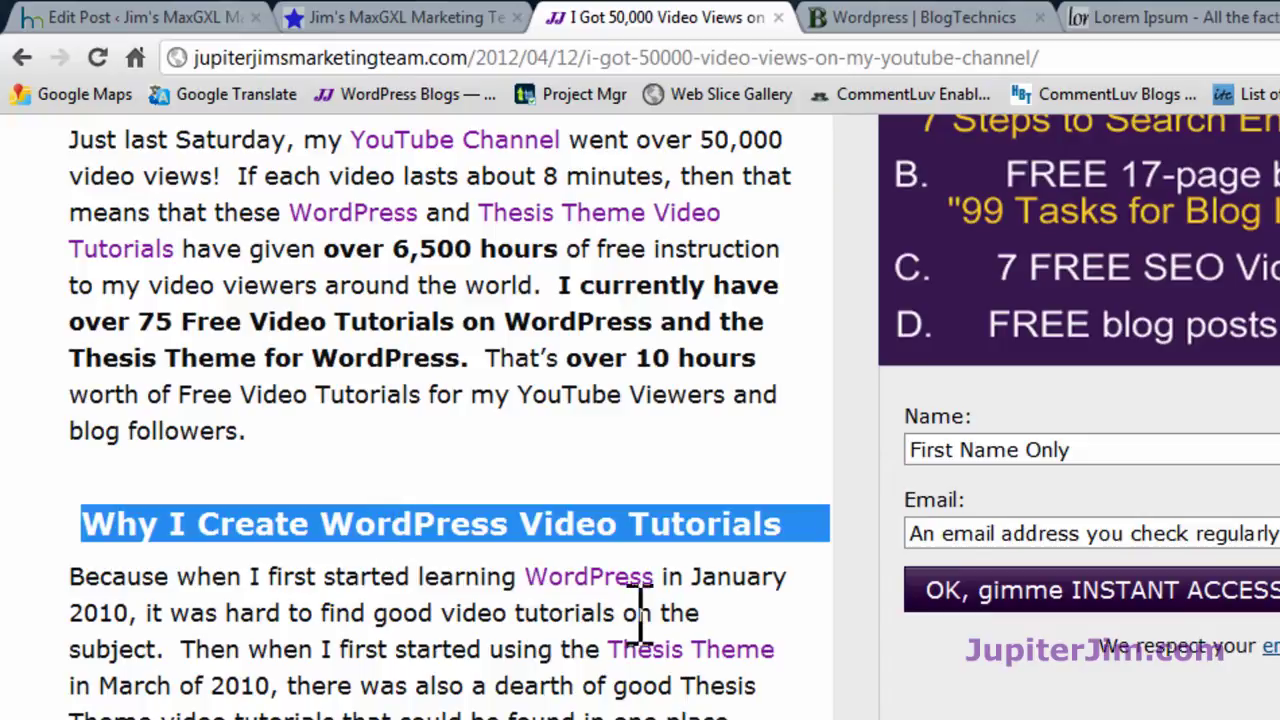
pyautogui.scroll(-5, 650, 630)
pyautogui.scroll(-12, 650, 650)
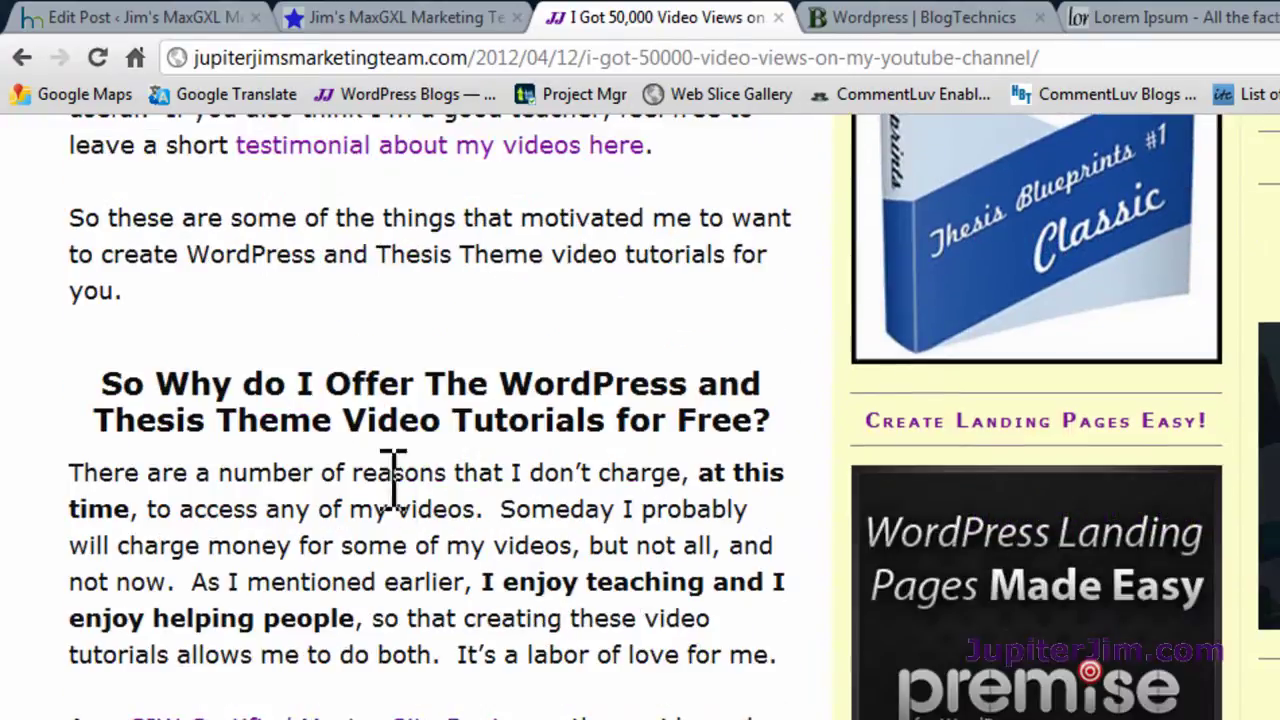
pyautogui.tripleClick(337, 385)
pyautogui.scroll(-10, 440, 362)
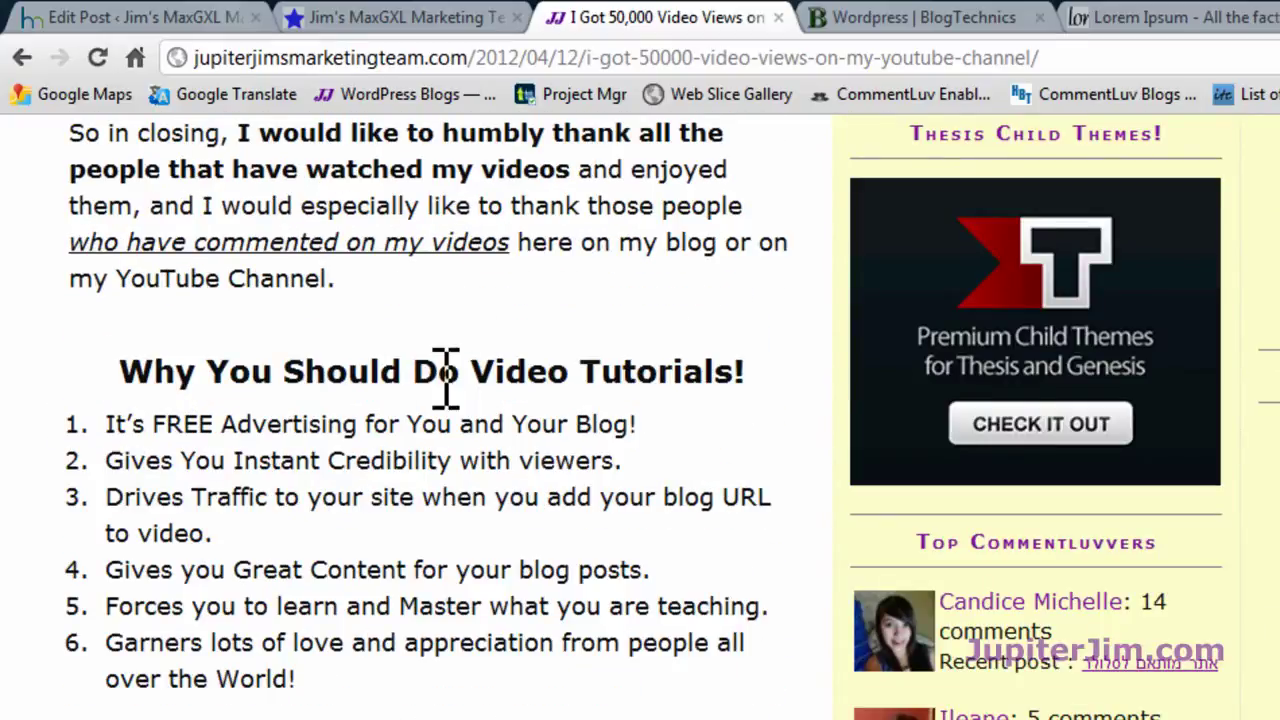
pyautogui.tripleClick(445, 372)
pyautogui.click(543, 509)
# - Go back to the top and switch to Jim's MaxGXL Marketing Team blog
pyautogui.scroll(-5, 543, 512)
pyautogui.scroll(4, 540, 495)
pyautogui.scroll(20, 536, 480)
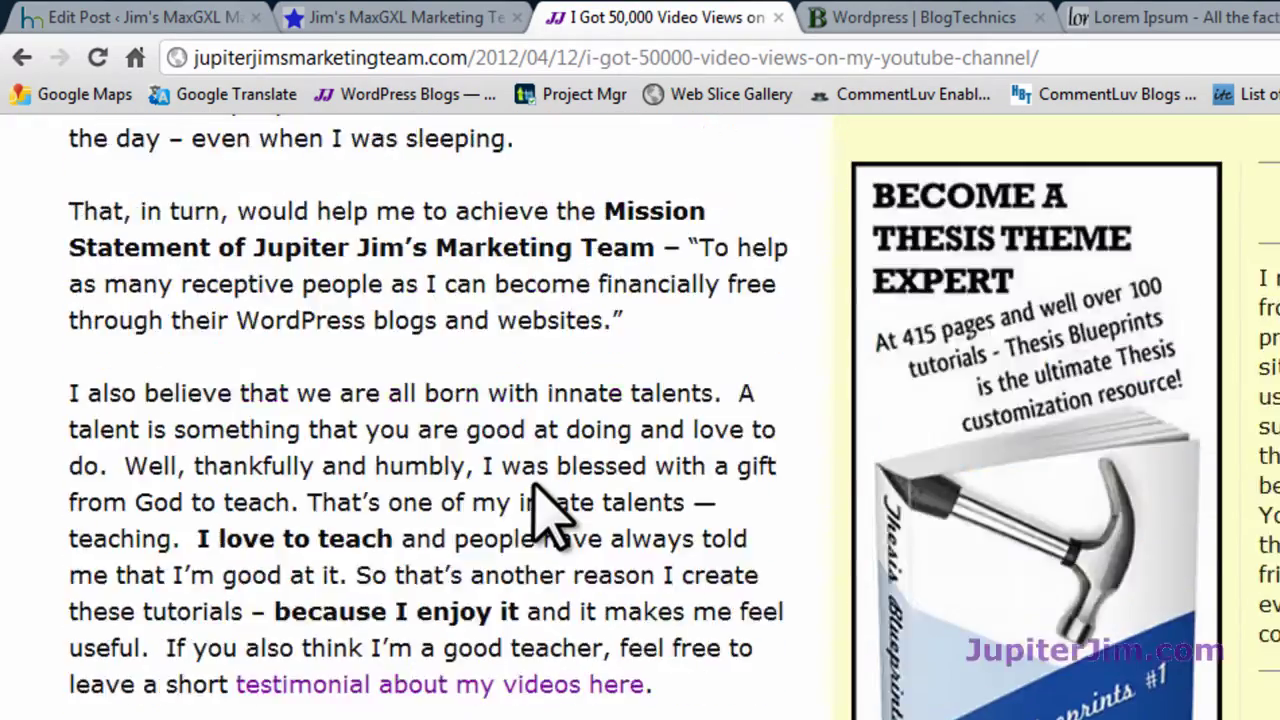
pyautogui.scroll(10, 545, 515)
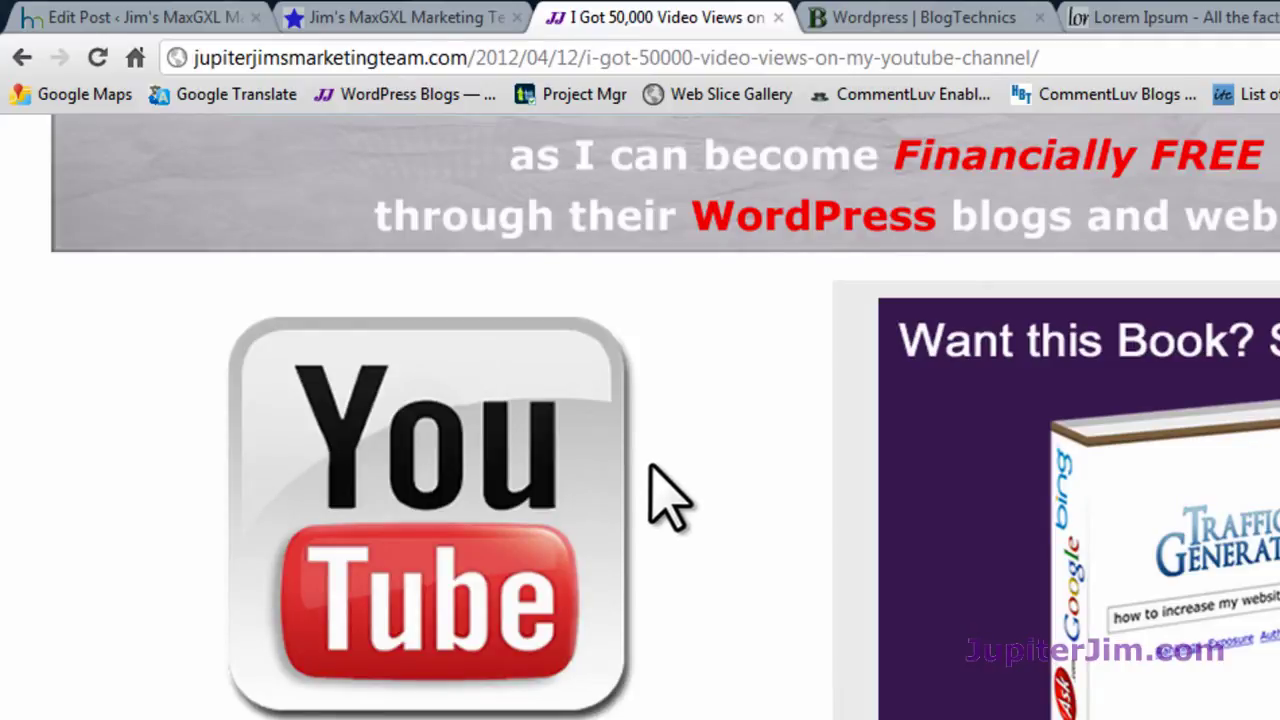
pyautogui.click(382, 18)
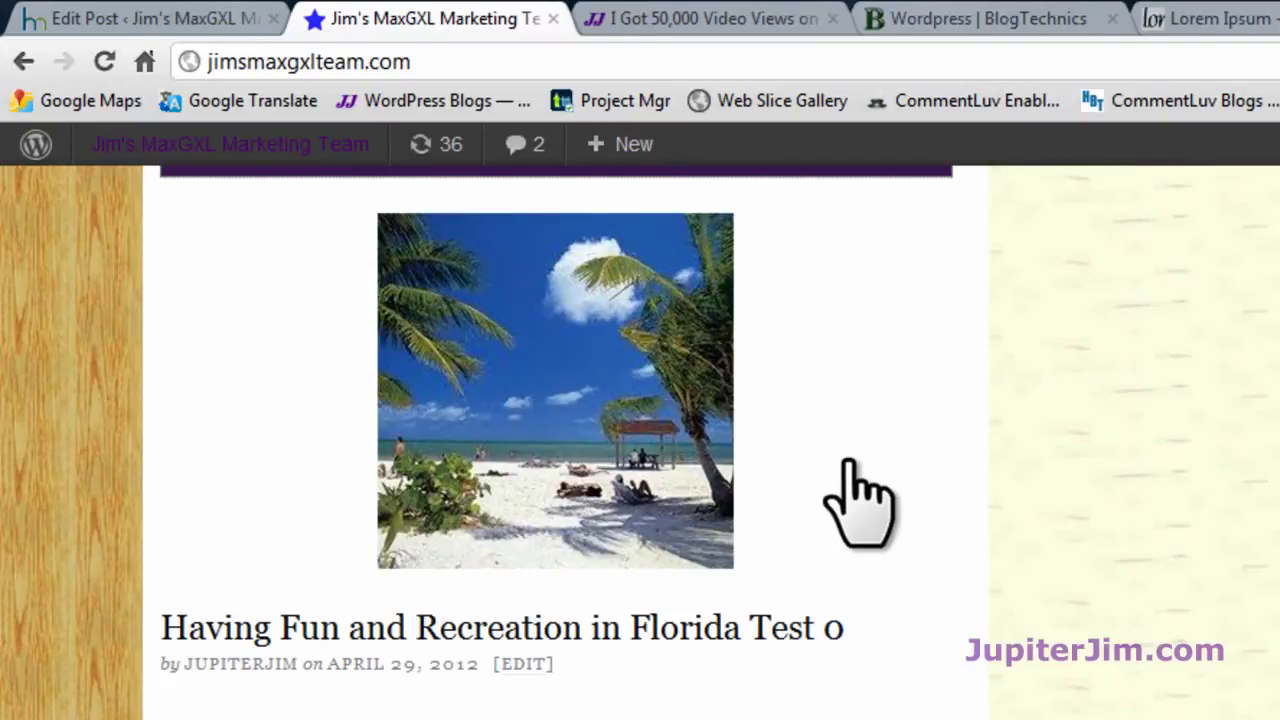
pyautogui.scroll(-3, 822, 598)
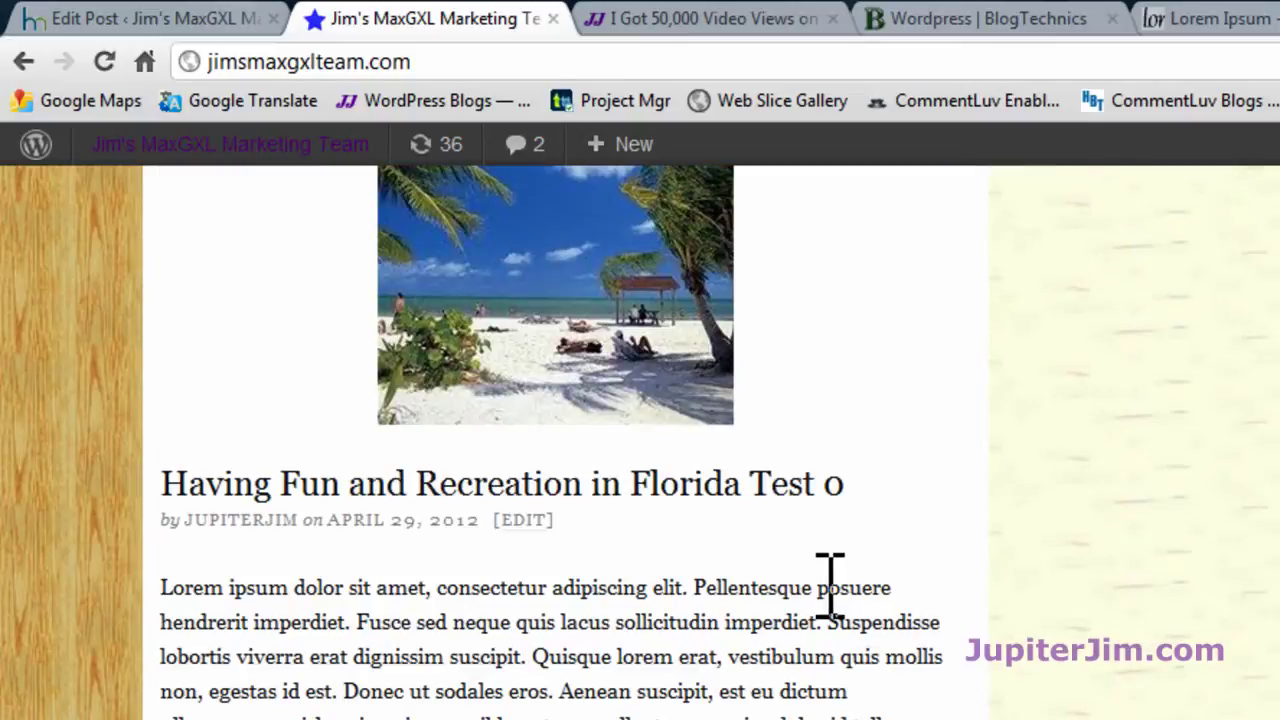
pyautogui.scroll(-2, 822, 598)
pyautogui.scroll(-6, 830, 610)
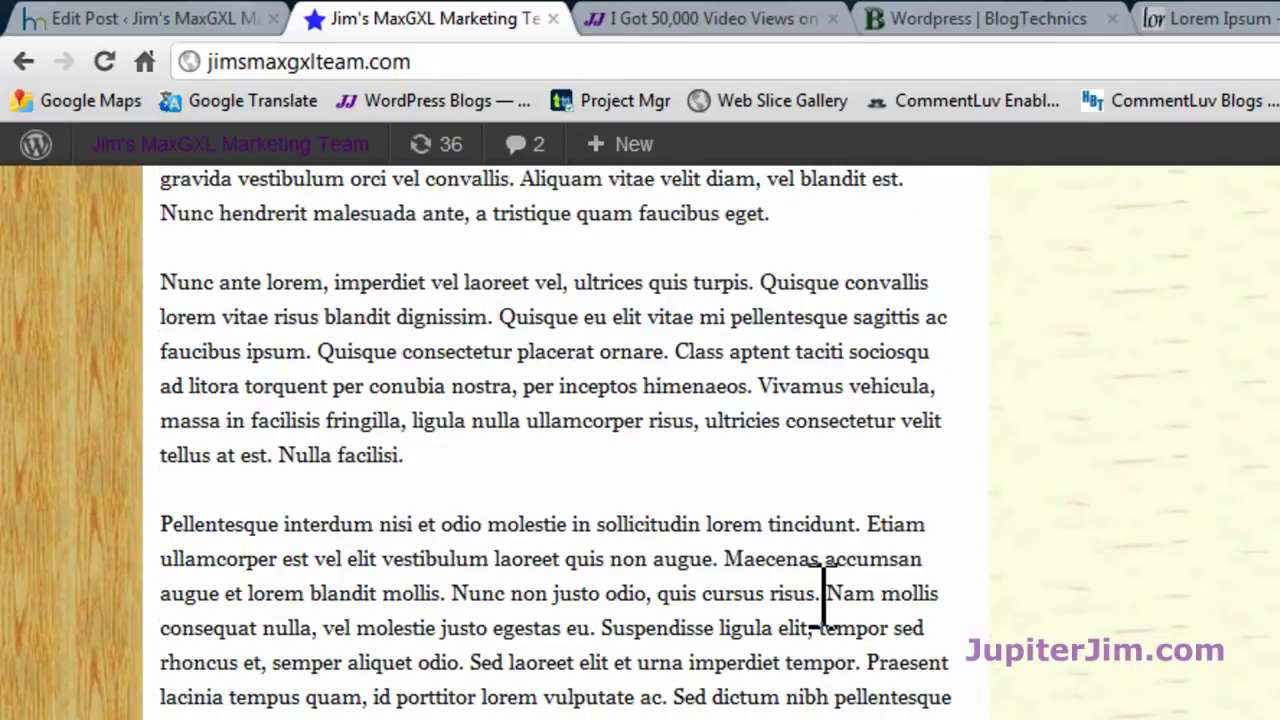
pyautogui.scroll(-8, 572, 553)
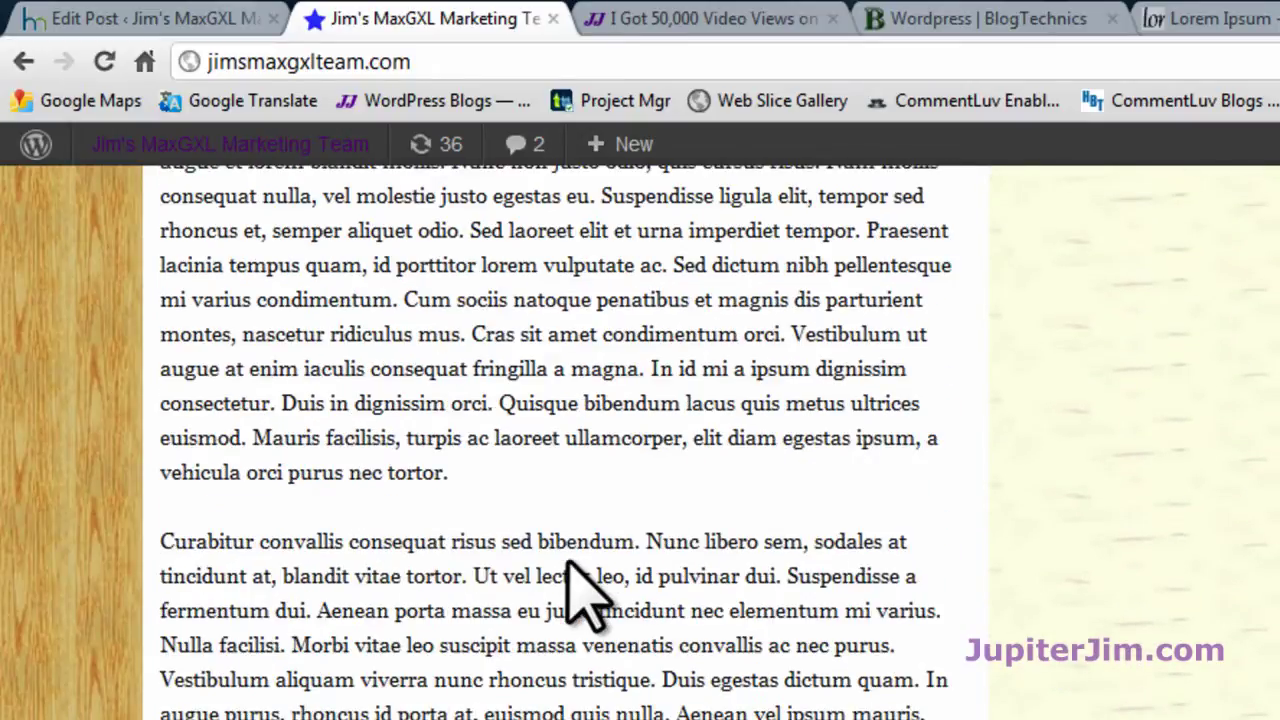
pyautogui.scroll(15, 572, 560)
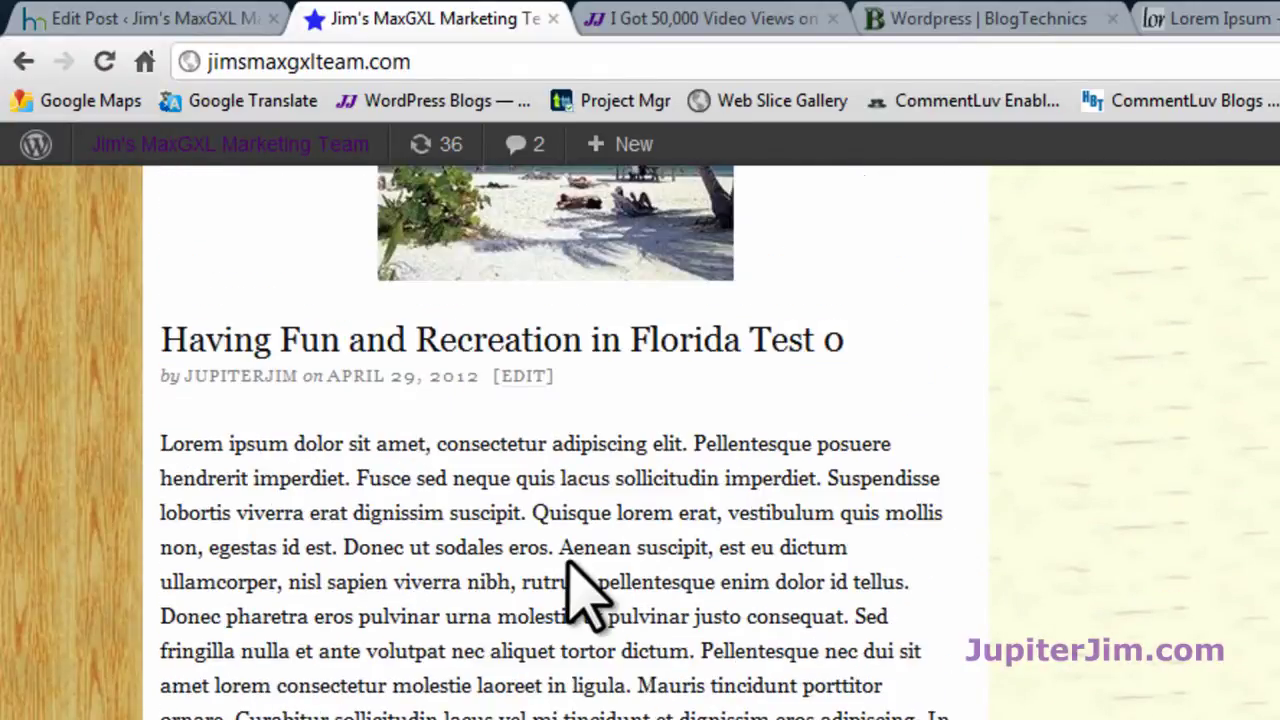
pyautogui.scroll(10, 585, 595)
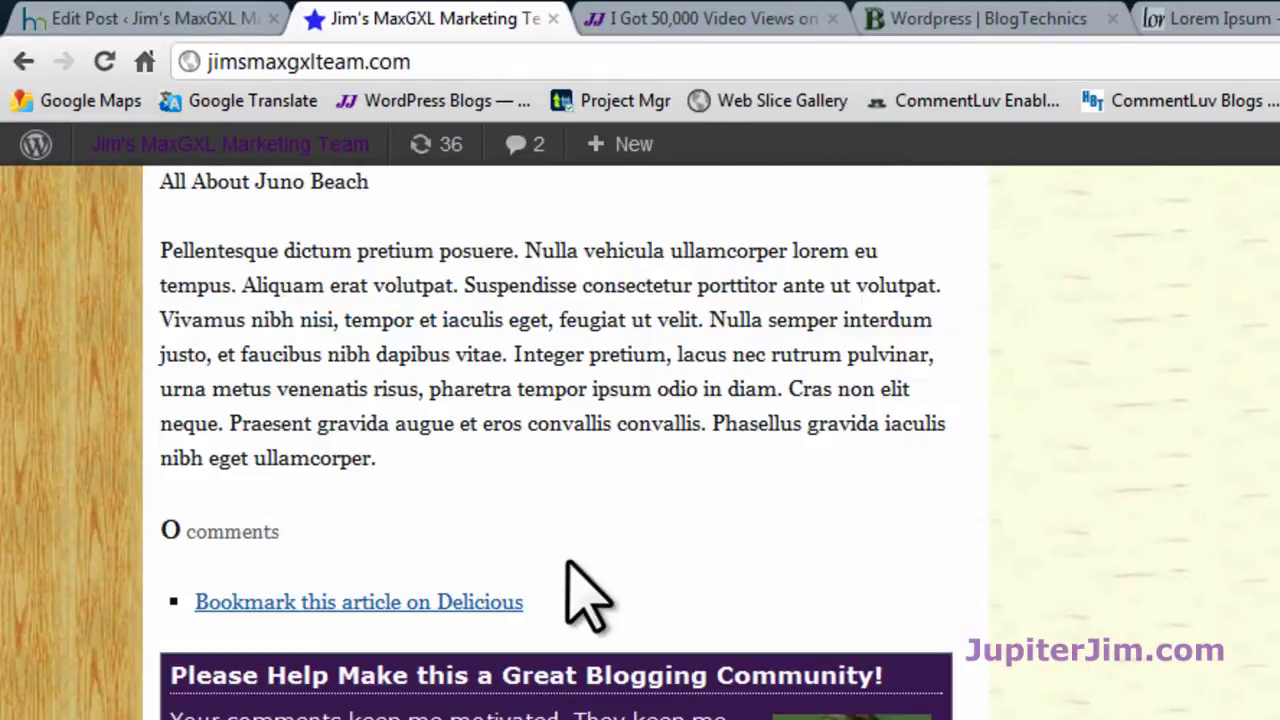
pyautogui.scroll(3, 585, 595)
pyautogui.doubleClick(224, 469)
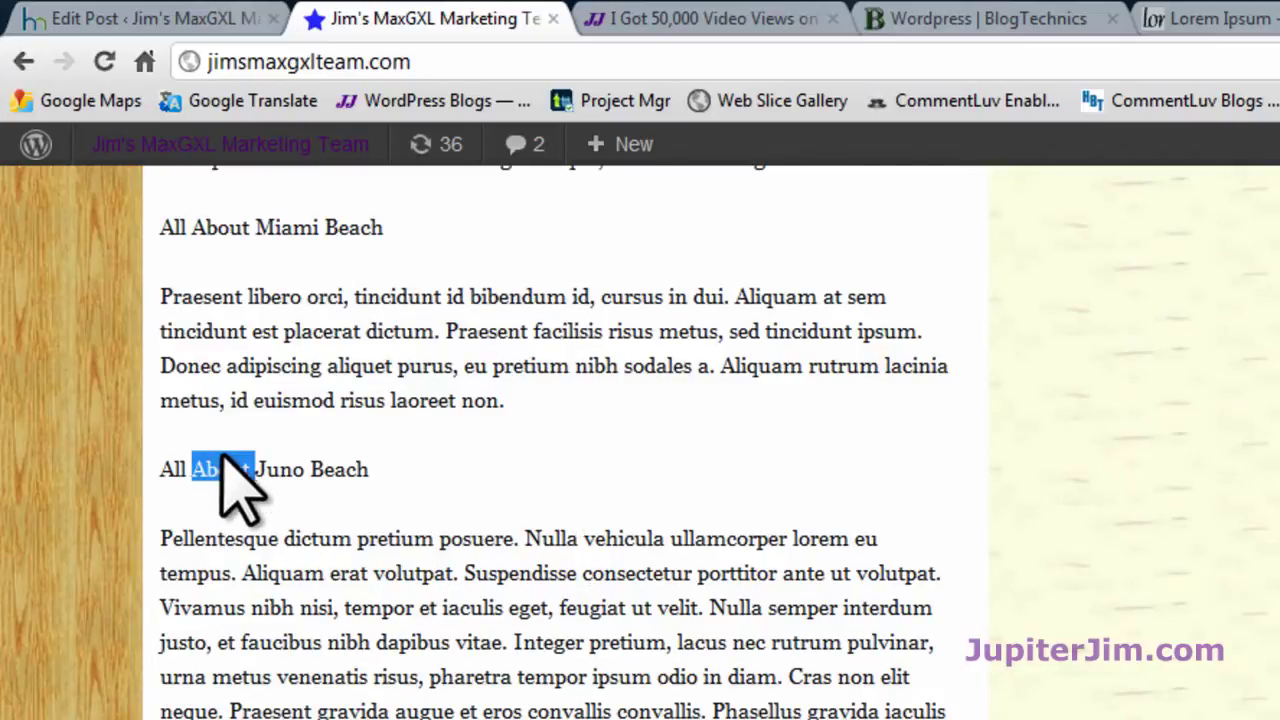
pyautogui.scroll(3, 600, 492)
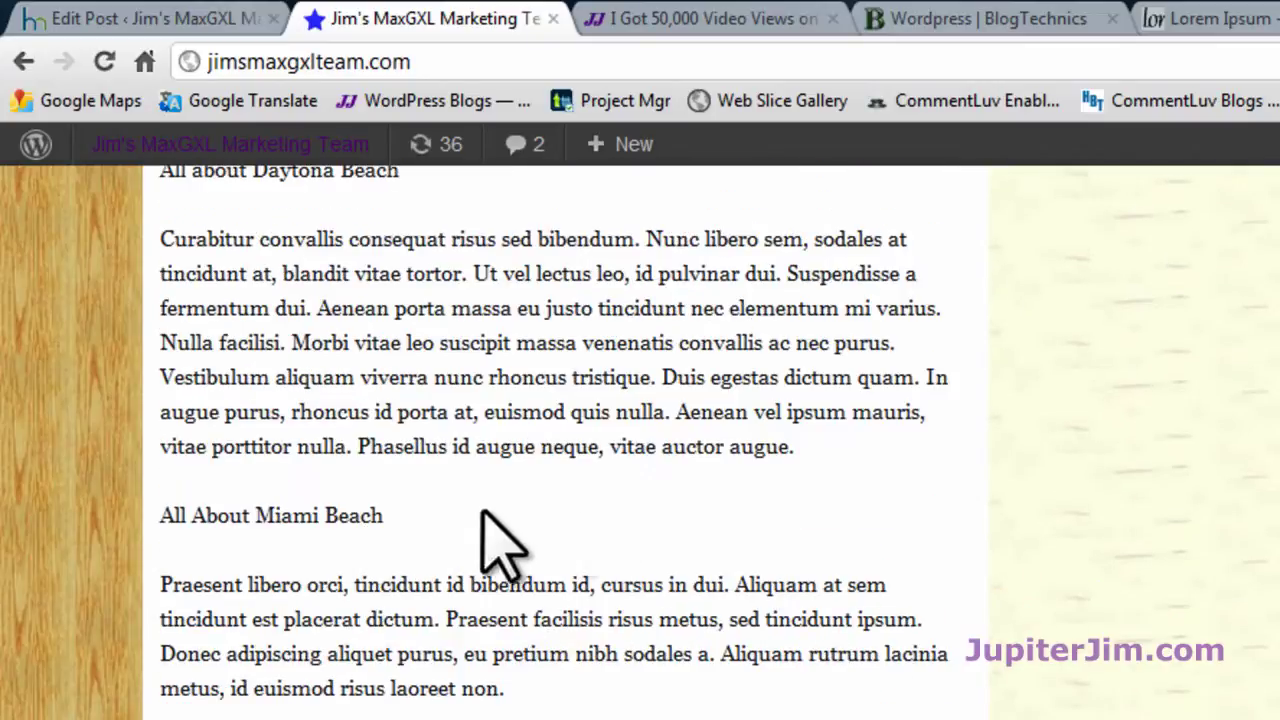
pyautogui.doubleClick(342, 512)
pyautogui.scroll(7, 614, 543)
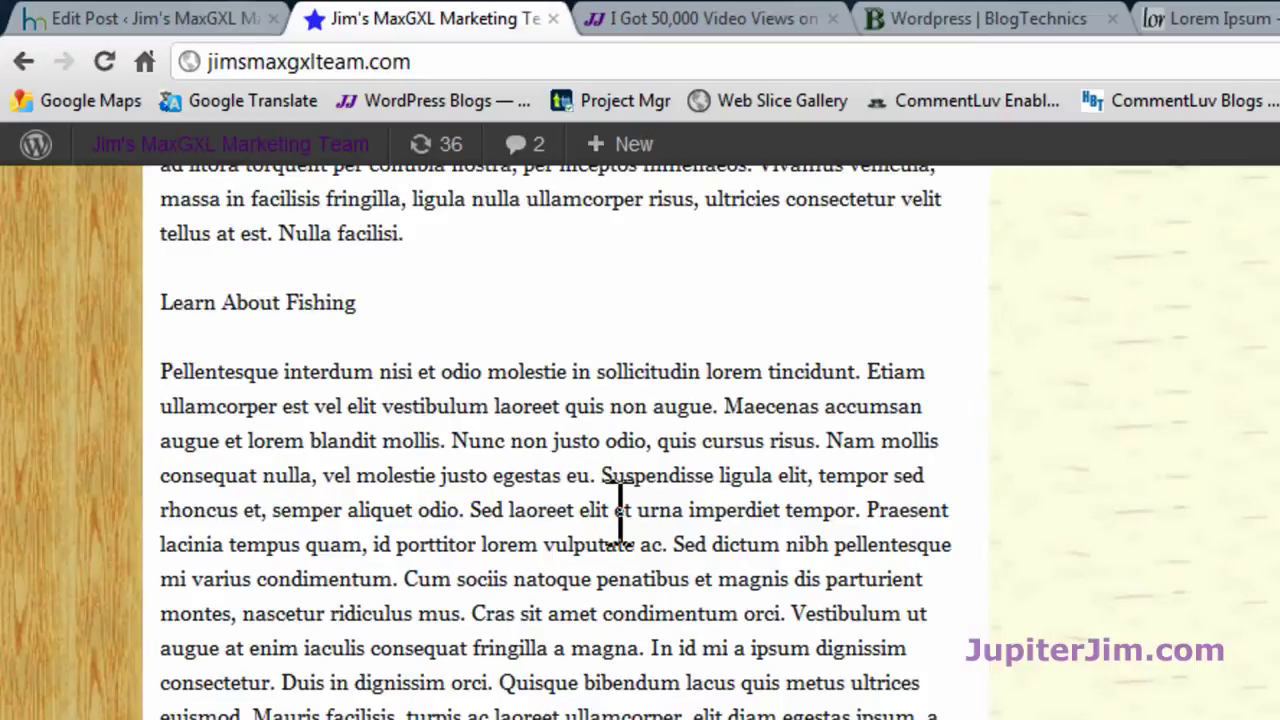
pyautogui.scroll(2, 619, 512)
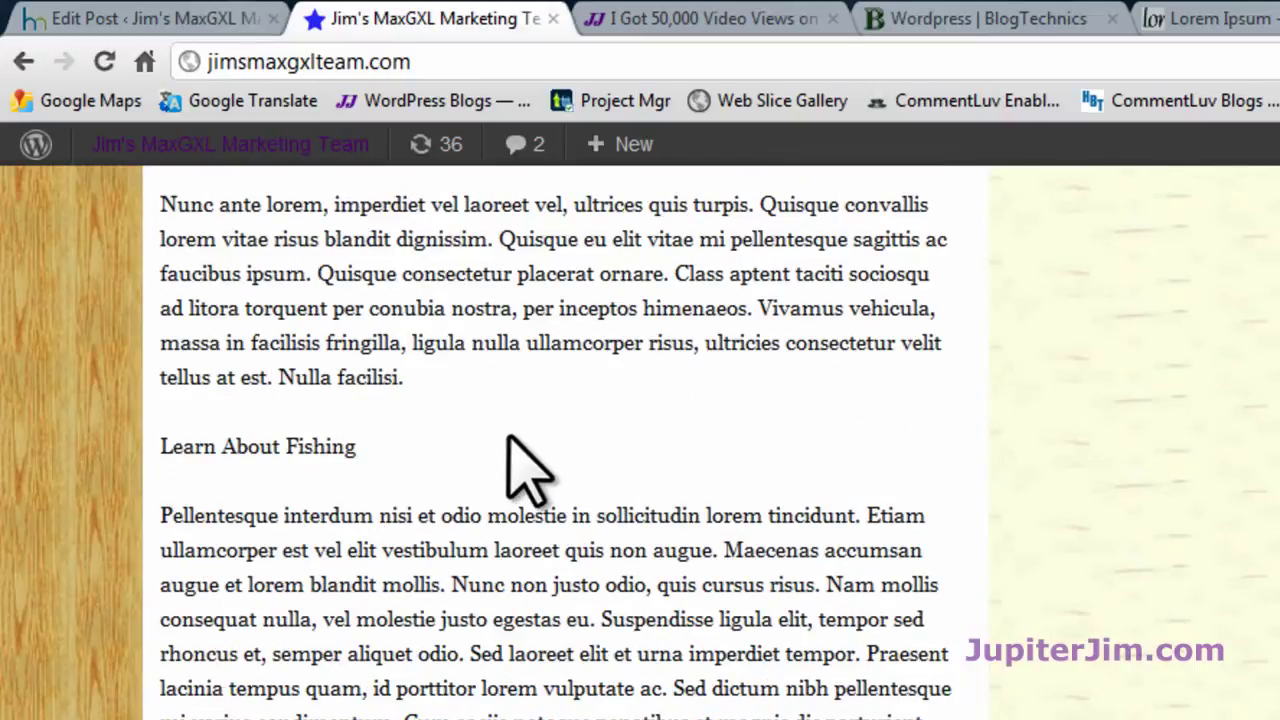
pyautogui.scroll(7, 510, 440)
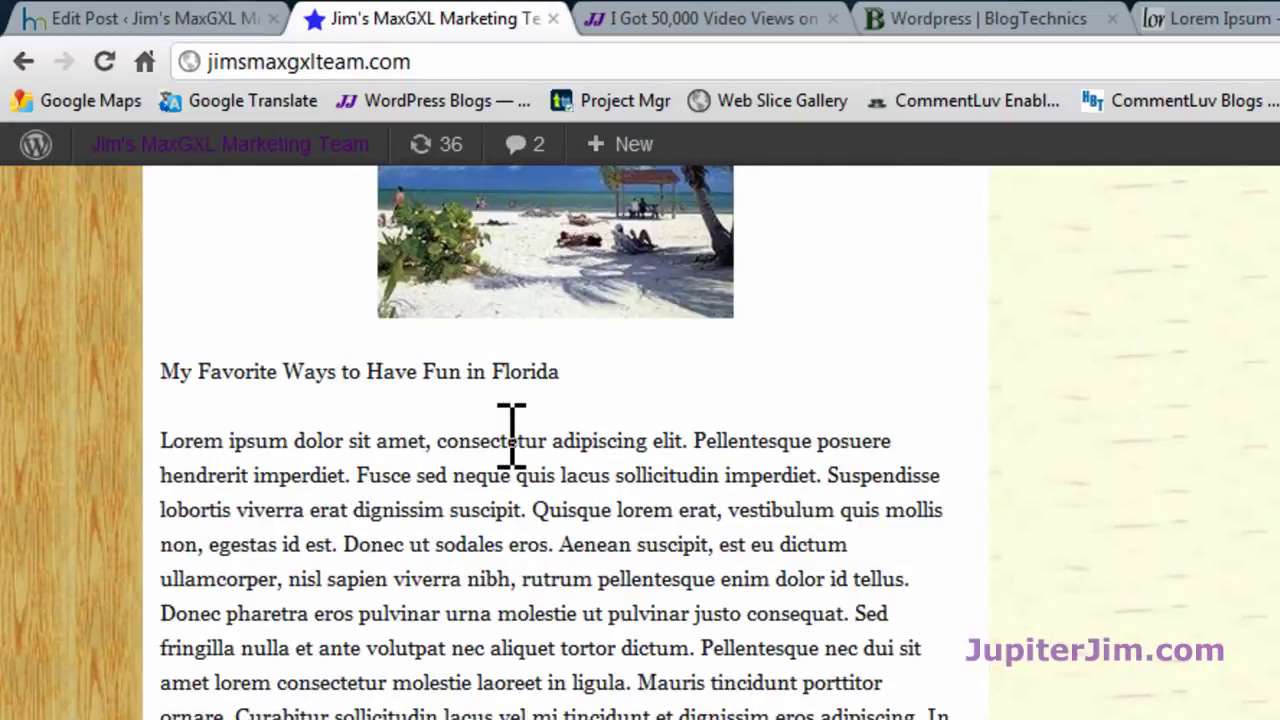
pyautogui.scroll(5, 646, 509)
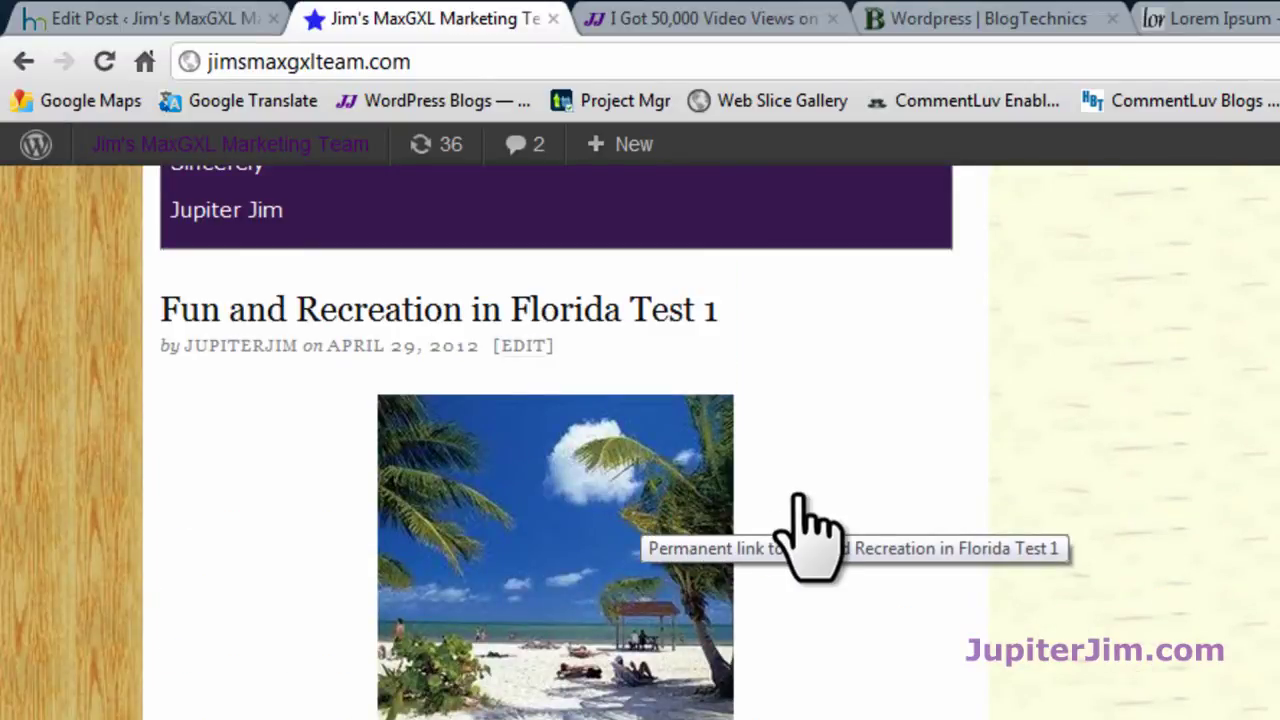
# - Scroll the live Test 2 post and select the Waterskiing and 'Learn About Fishing' headings
pyautogui.scroll(3, 797, 497)
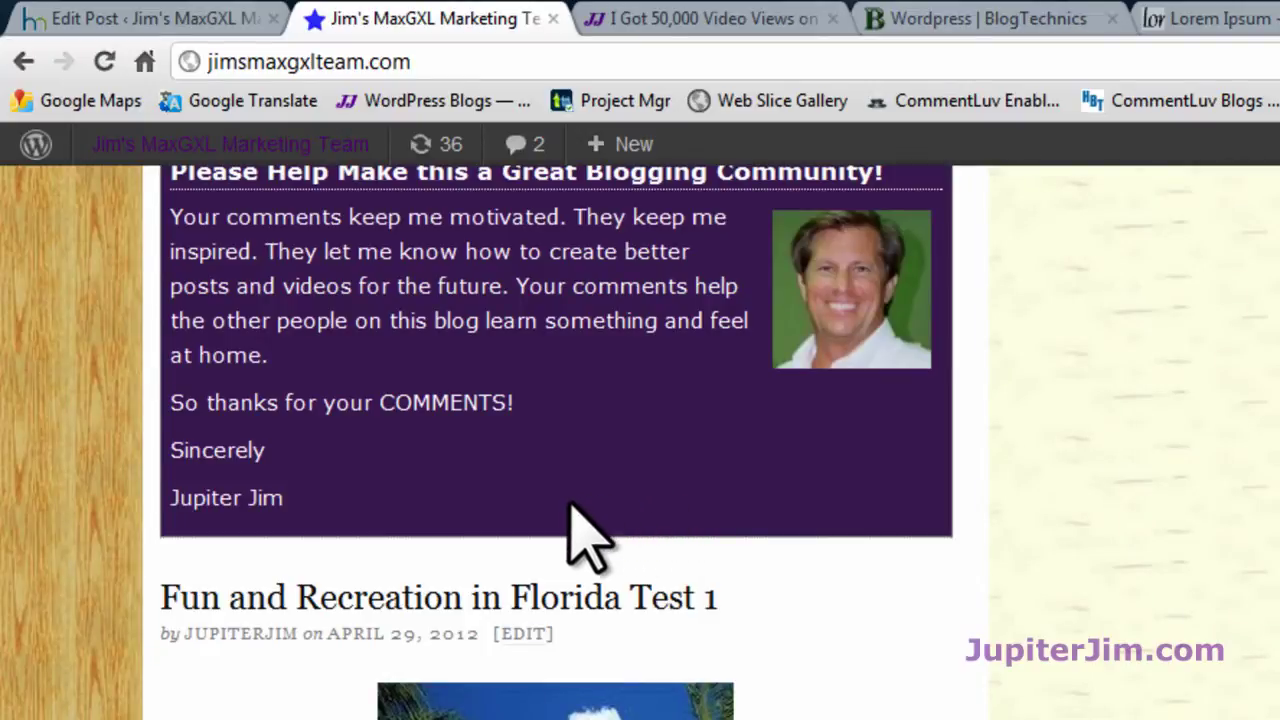
pyautogui.scroll(1, 588, 538)
pyautogui.scroll(15, 585, 540)
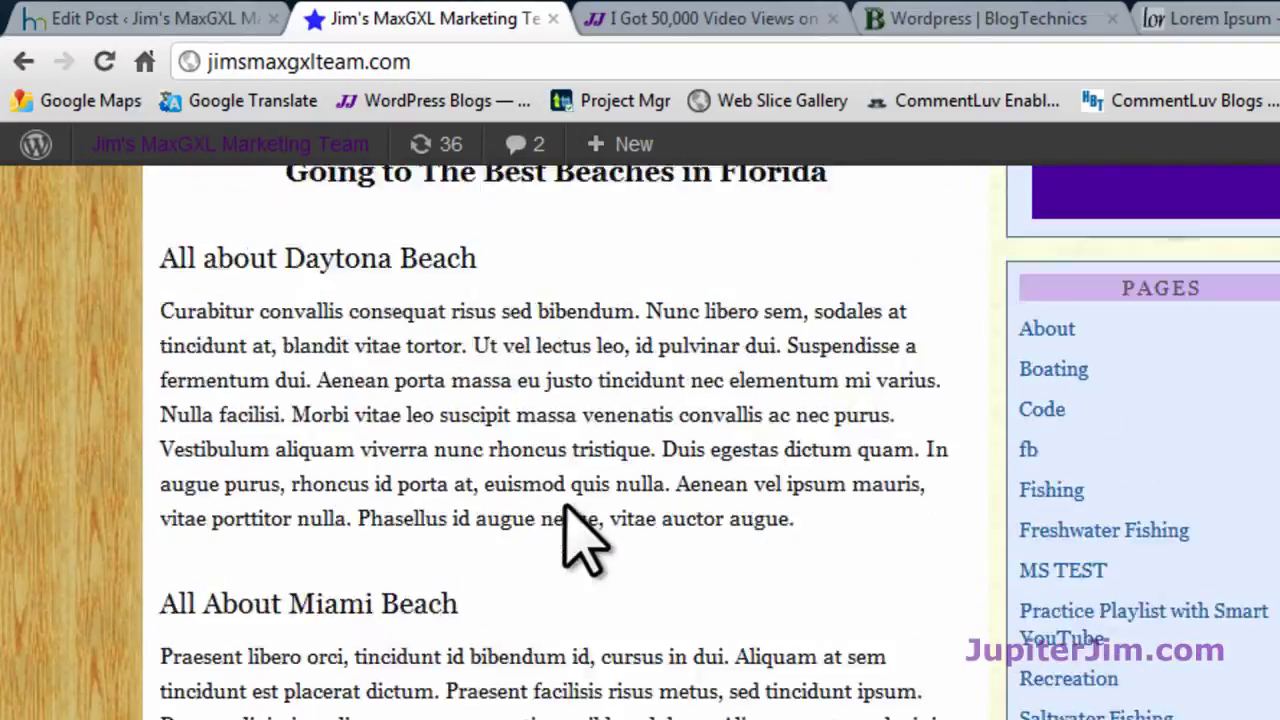
pyautogui.scroll(4, 567, 510)
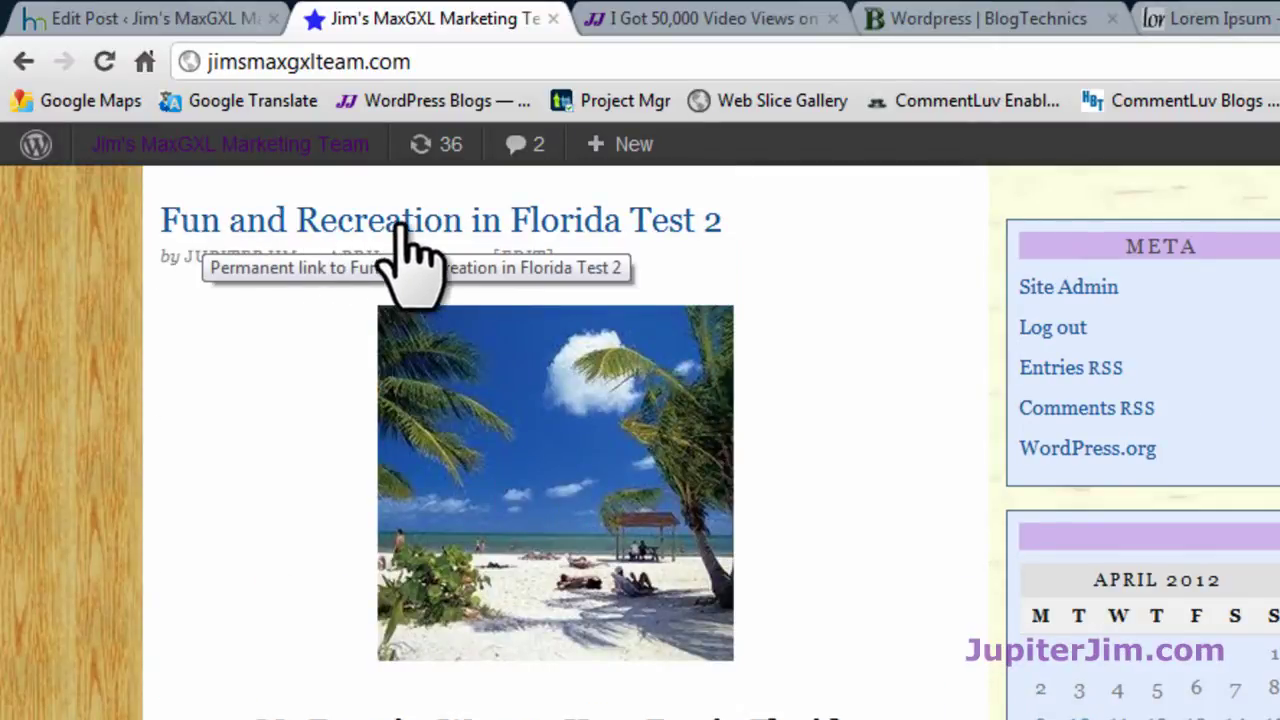
pyautogui.scroll(-3, 840, 360)
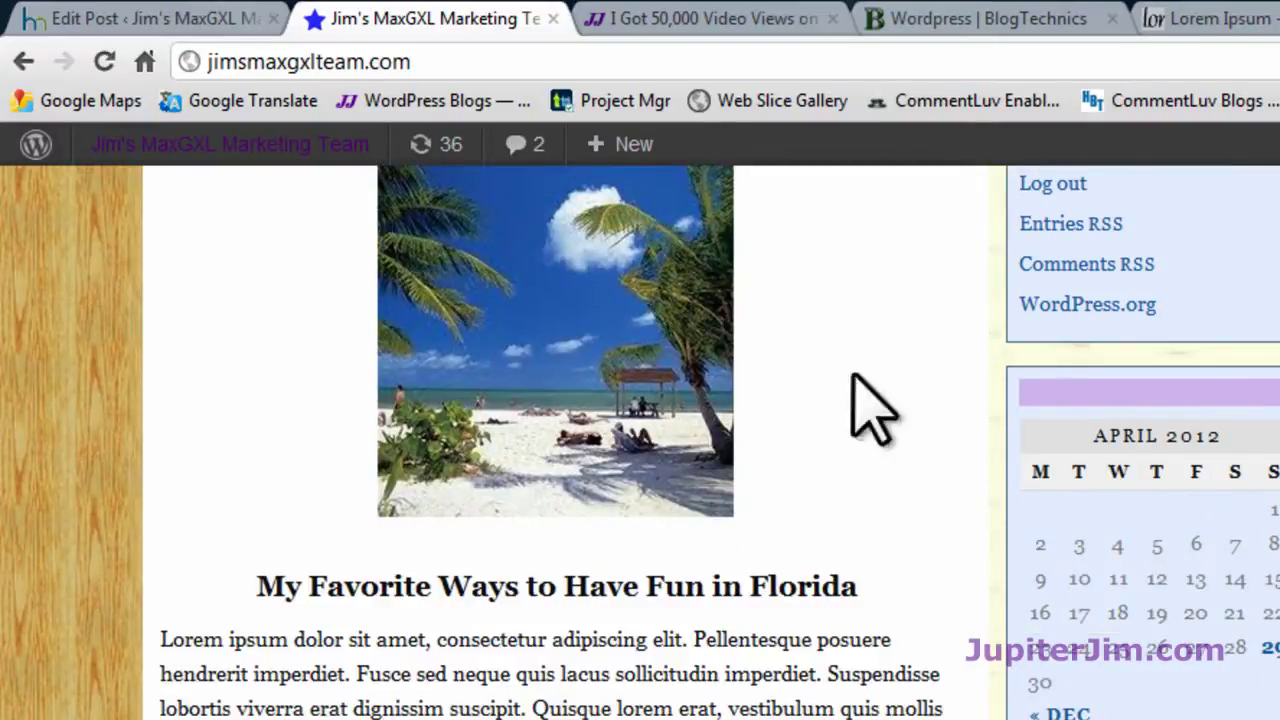
pyautogui.scroll(-2, 574, 530)
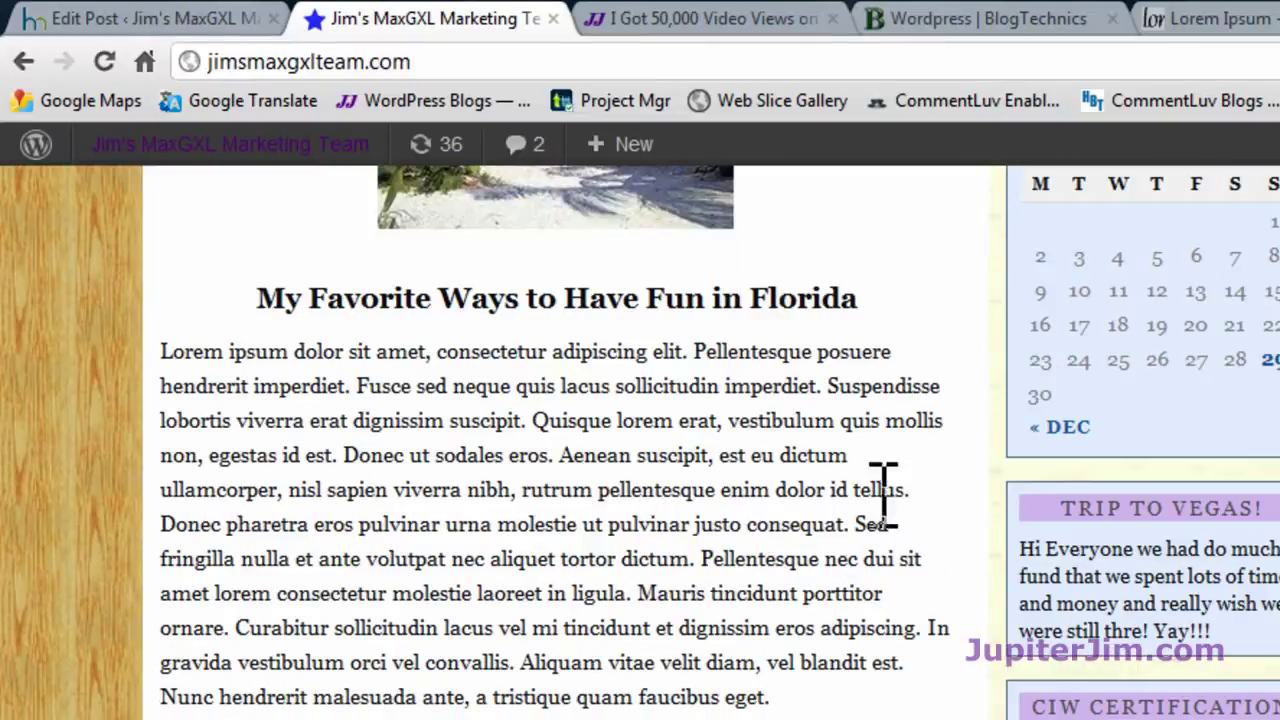
pyautogui.scroll(-4, 928, 520)
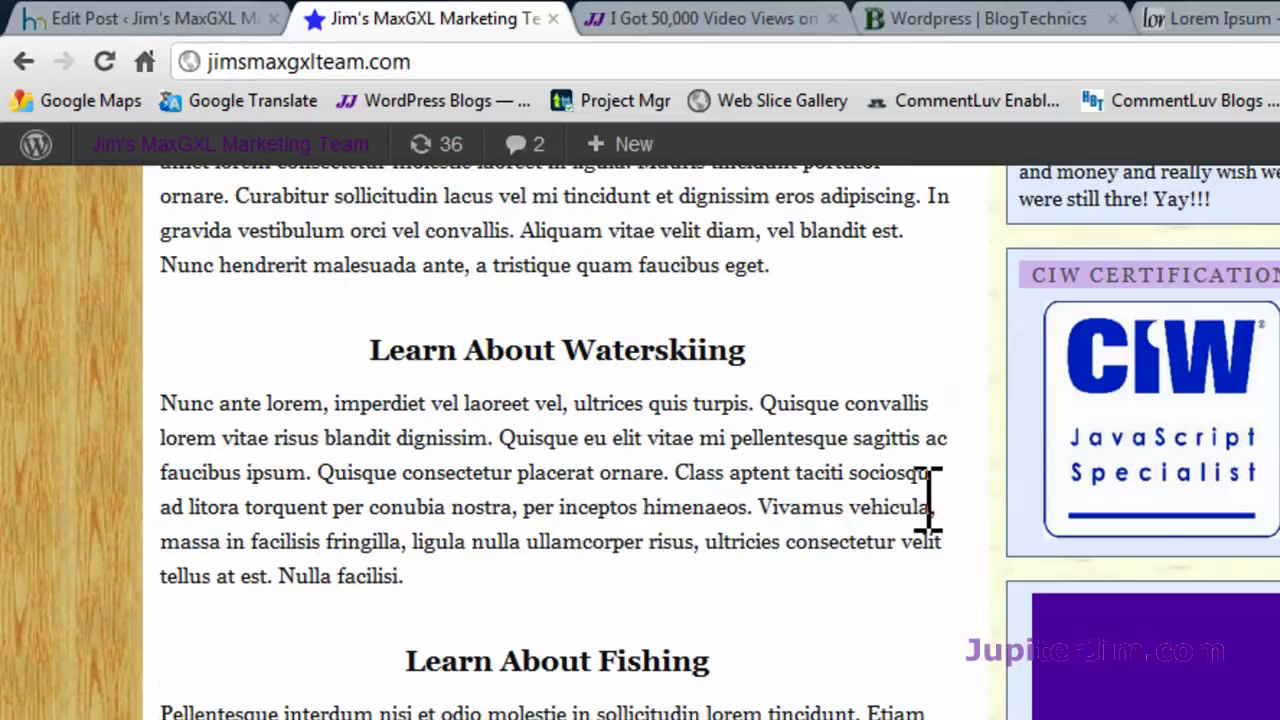
pyautogui.doubleClick(600, 350)
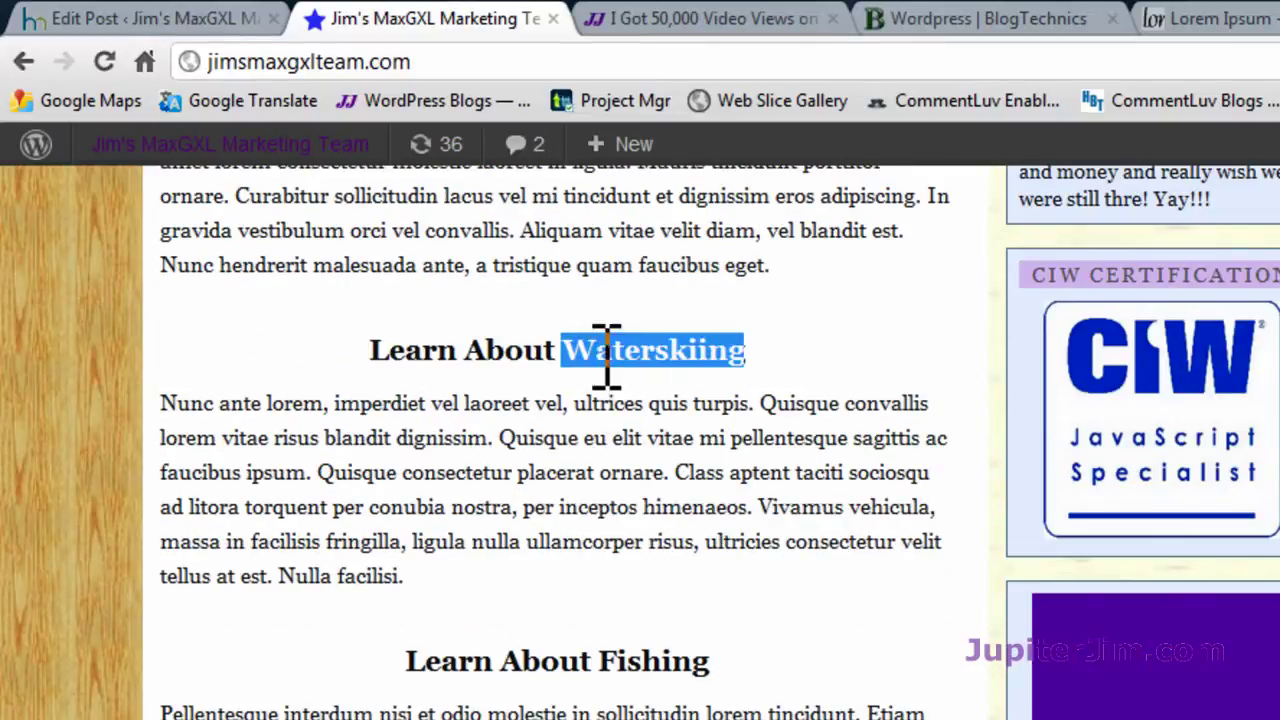
pyautogui.tripleClick(554, 657)
# - Select the 'All about Daytona Beach' and 'All About Miami Beach' headings, then return to Edit Post
pyautogui.scroll(-5, 886, 670)
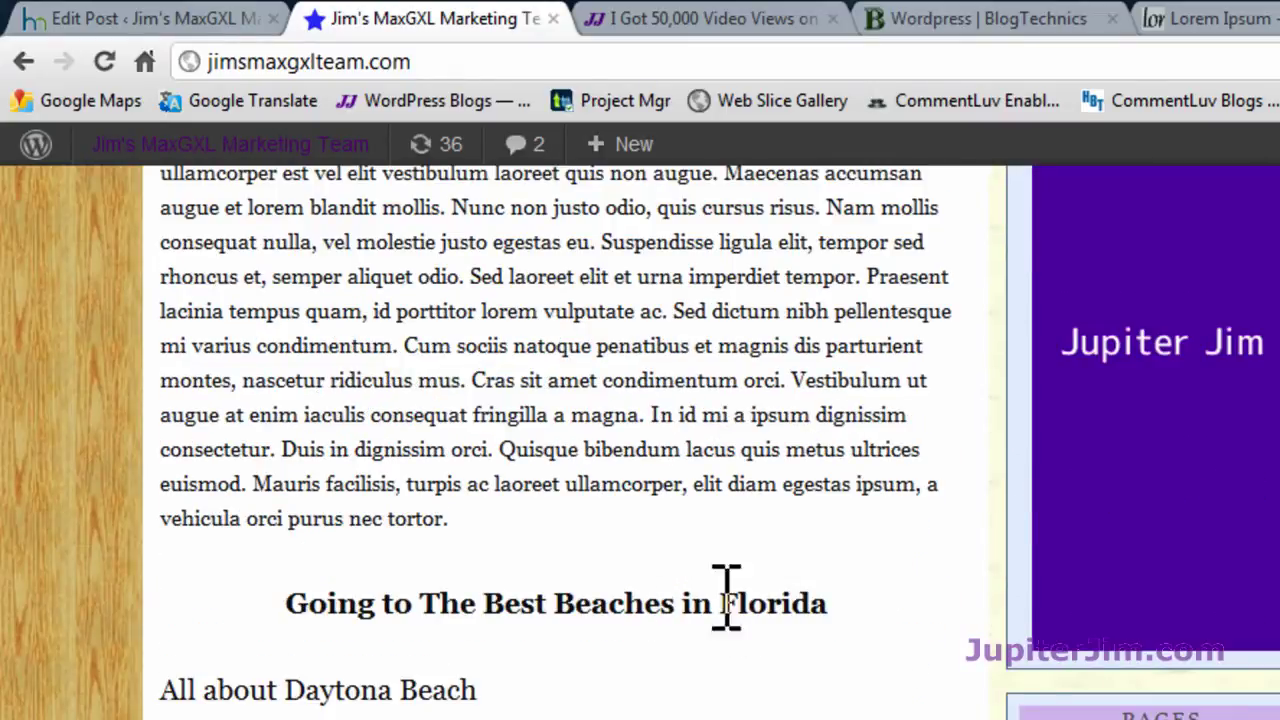
pyautogui.scroll(-3, 910, 686)
pyautogui.scroll(-3, 910, 686)
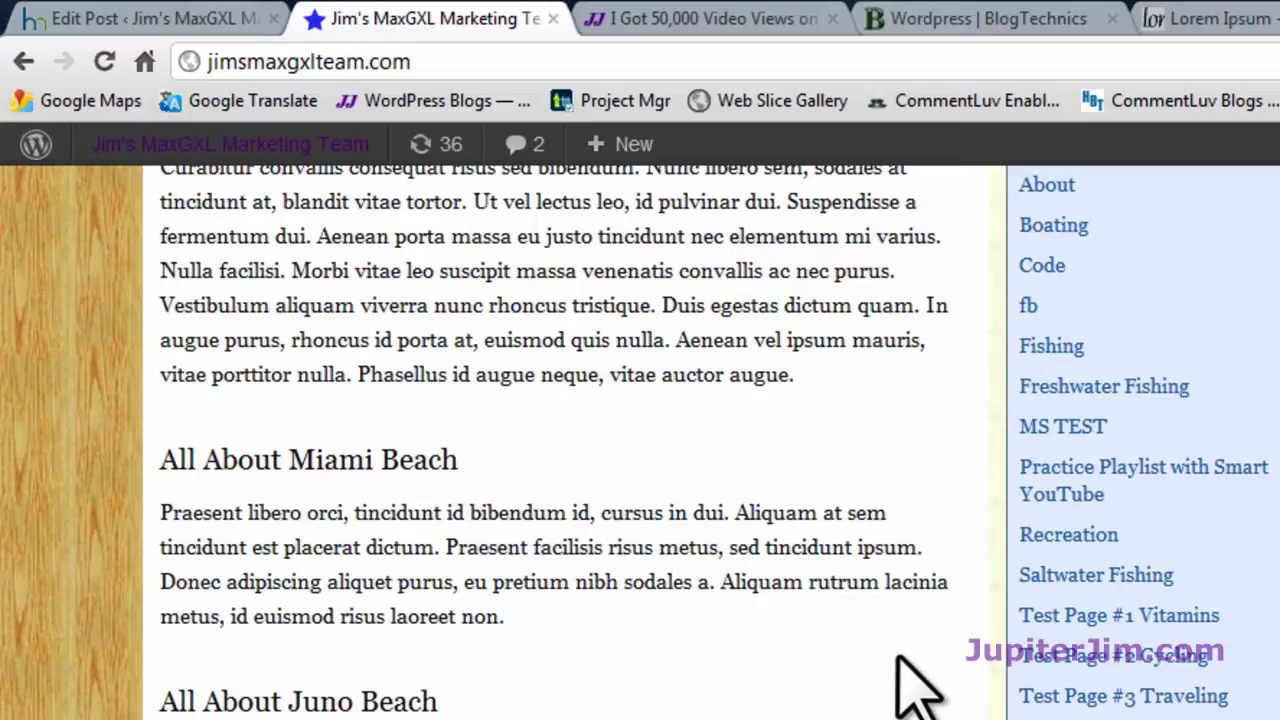
pyautogui.scroll(2, 910, 686)
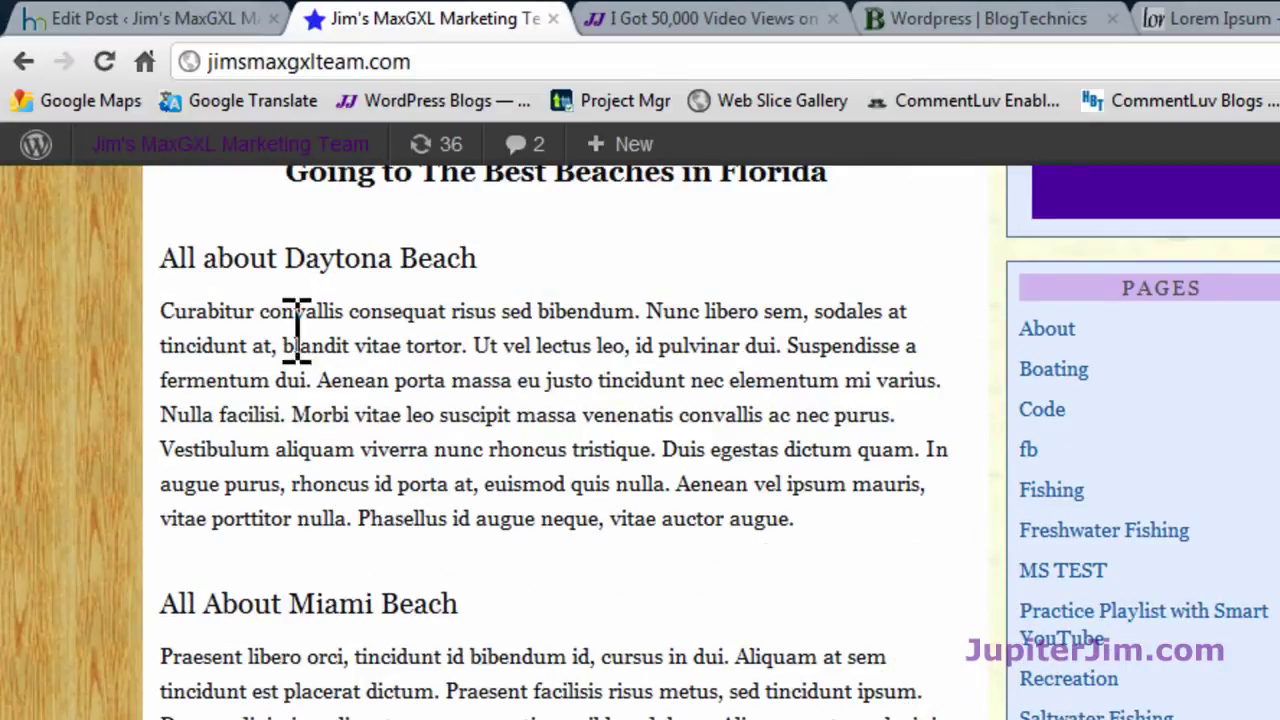
pyautogui.moveTo(163, 257); pyautogui.dragTo(514, 251)
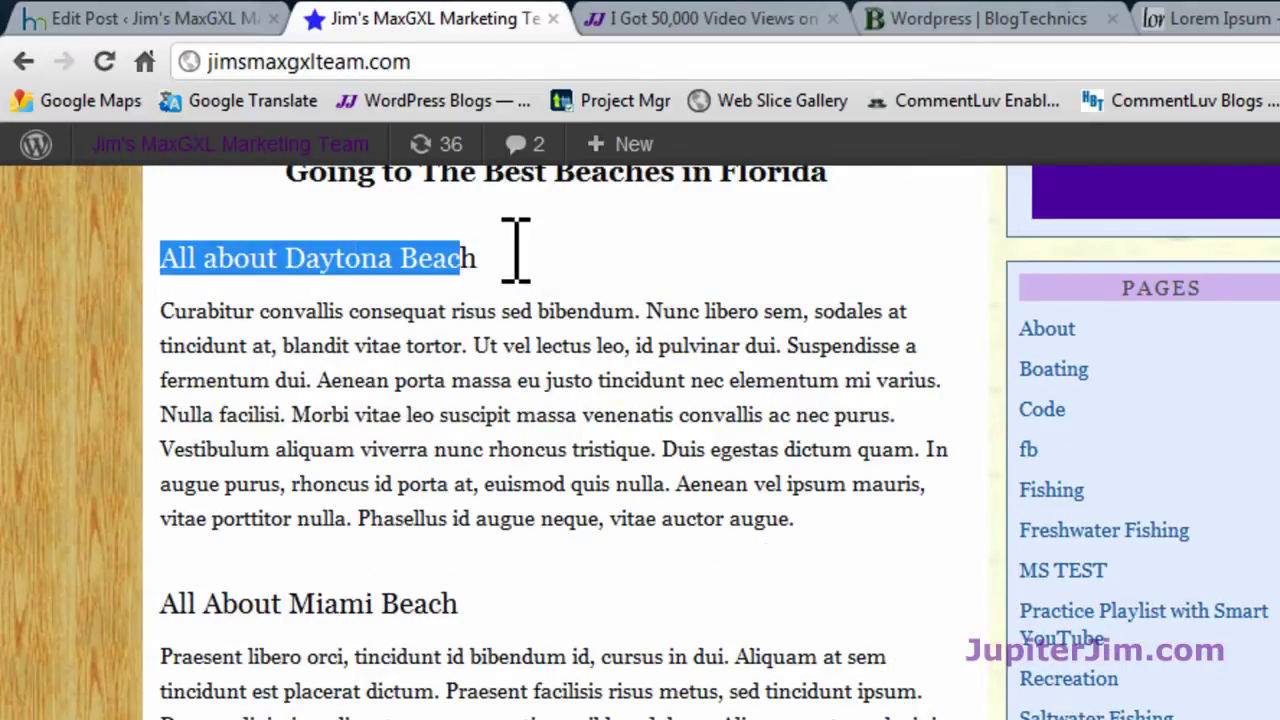
pyautogui.click(598, 248)
pyautogui.doubleClick(297, 600)
pyautogui.tripleClick(297, 600)
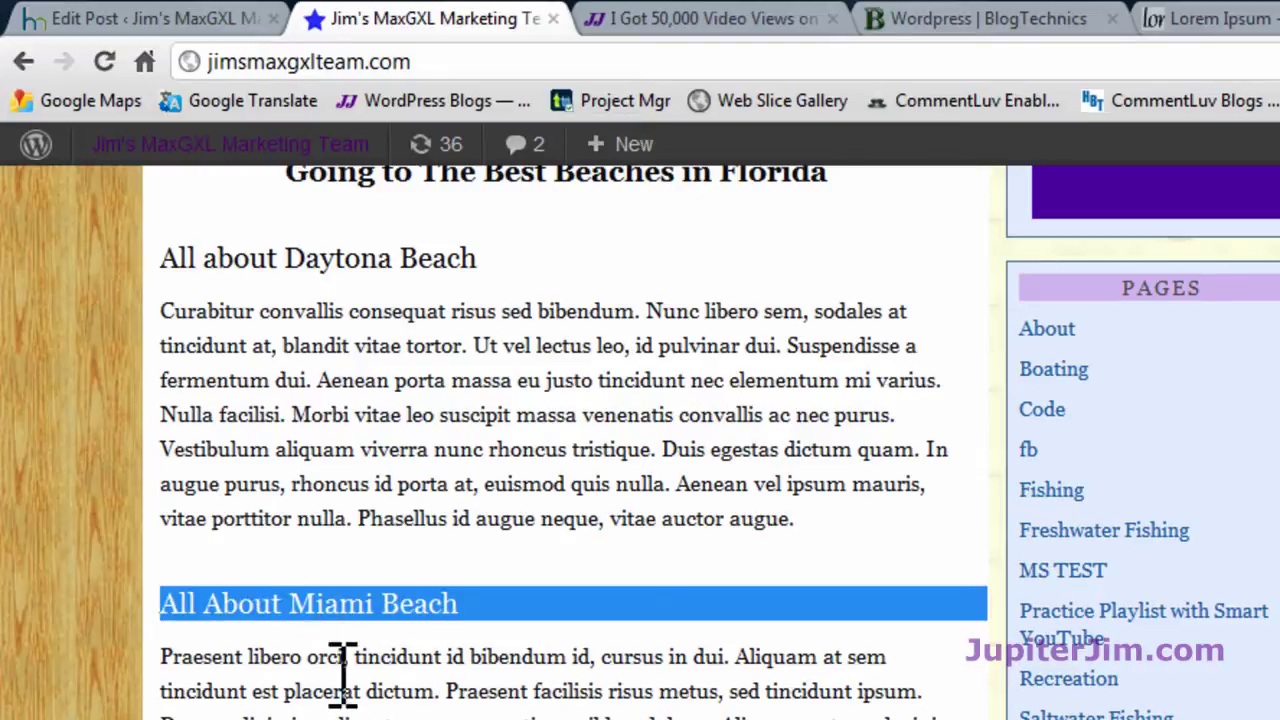
pyautogui.click(297, 600)
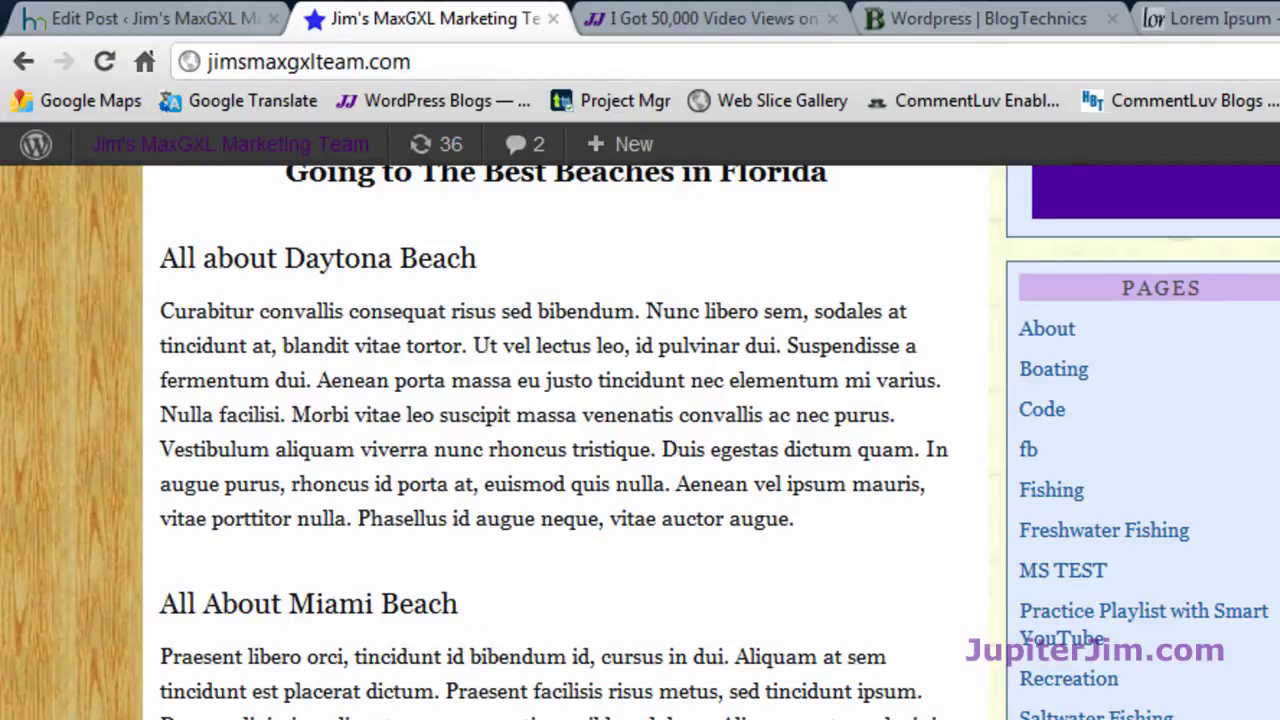
pyautogui.scroll(1, 600, 345)
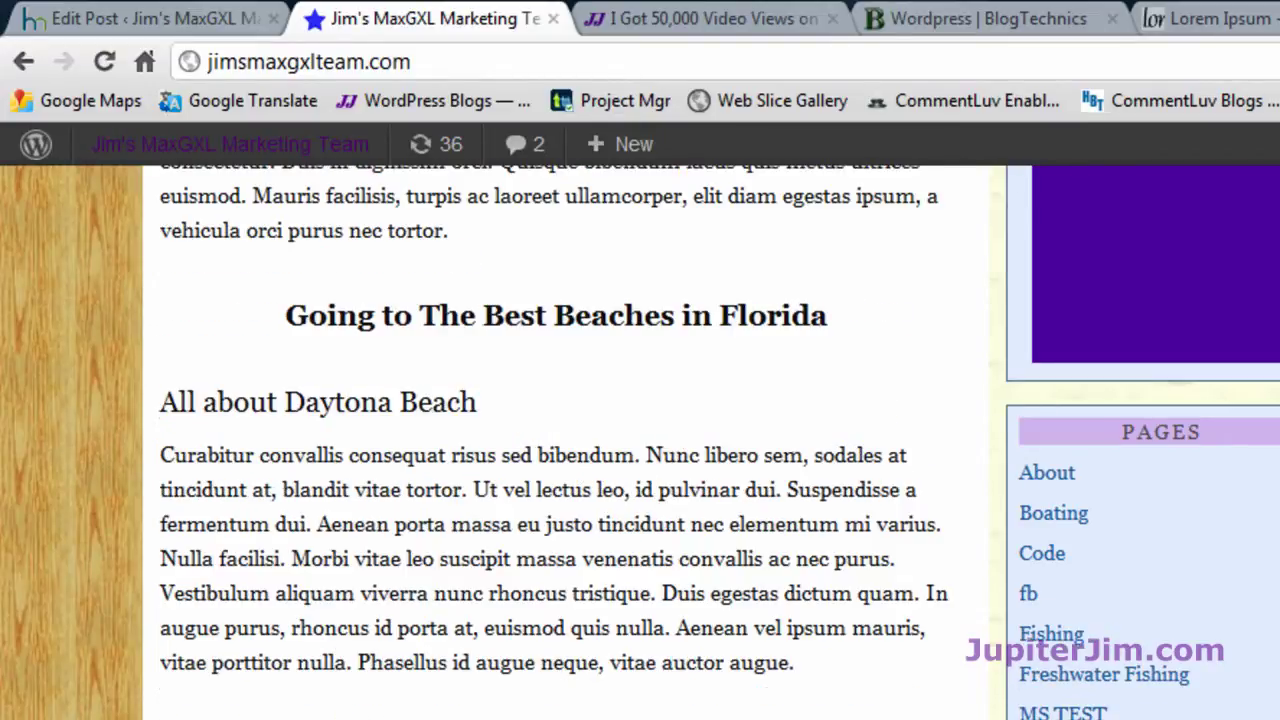
pyautogui.scroll(2, 600, 345)
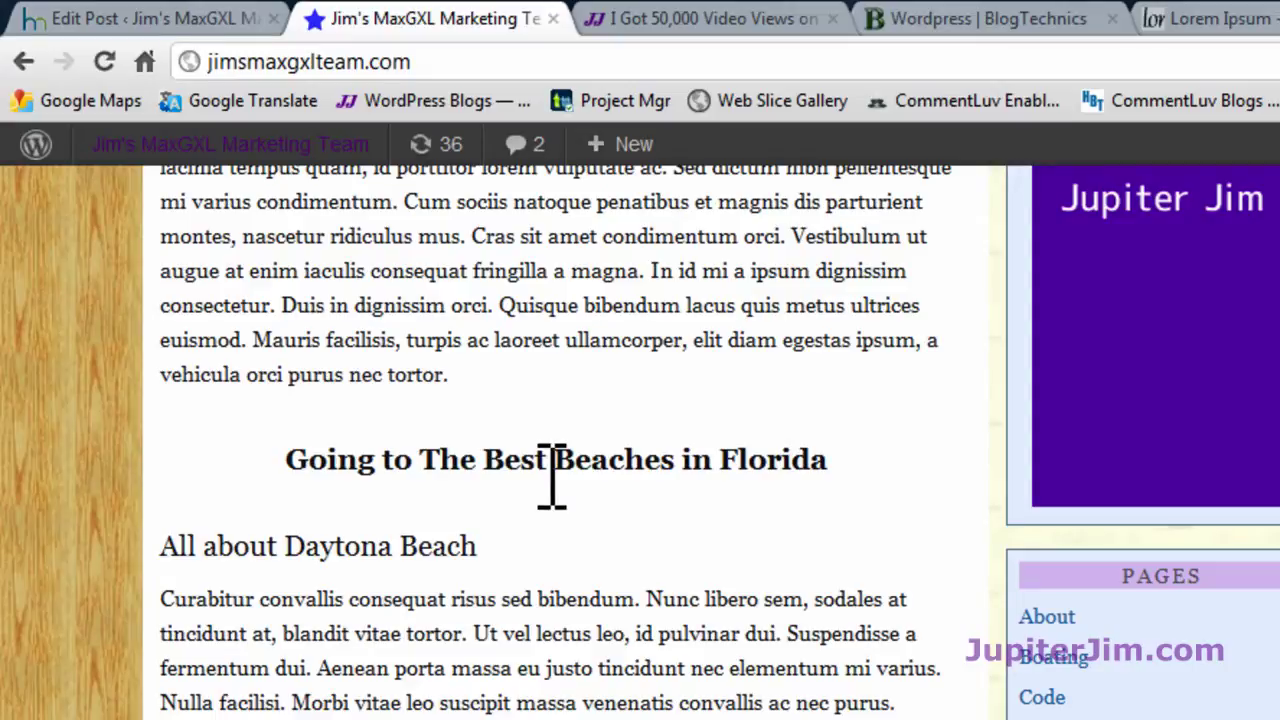
pyautogui.click(130, 22)
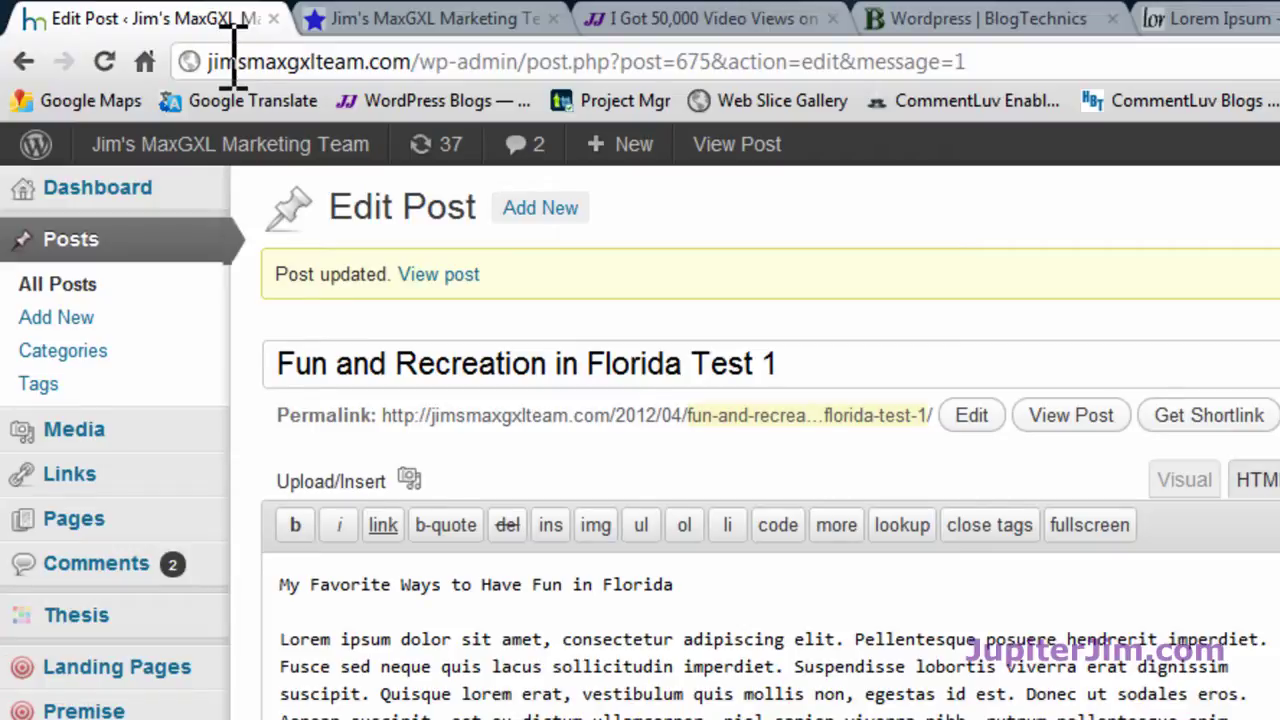
pyautogui.moveTo(280, 145)
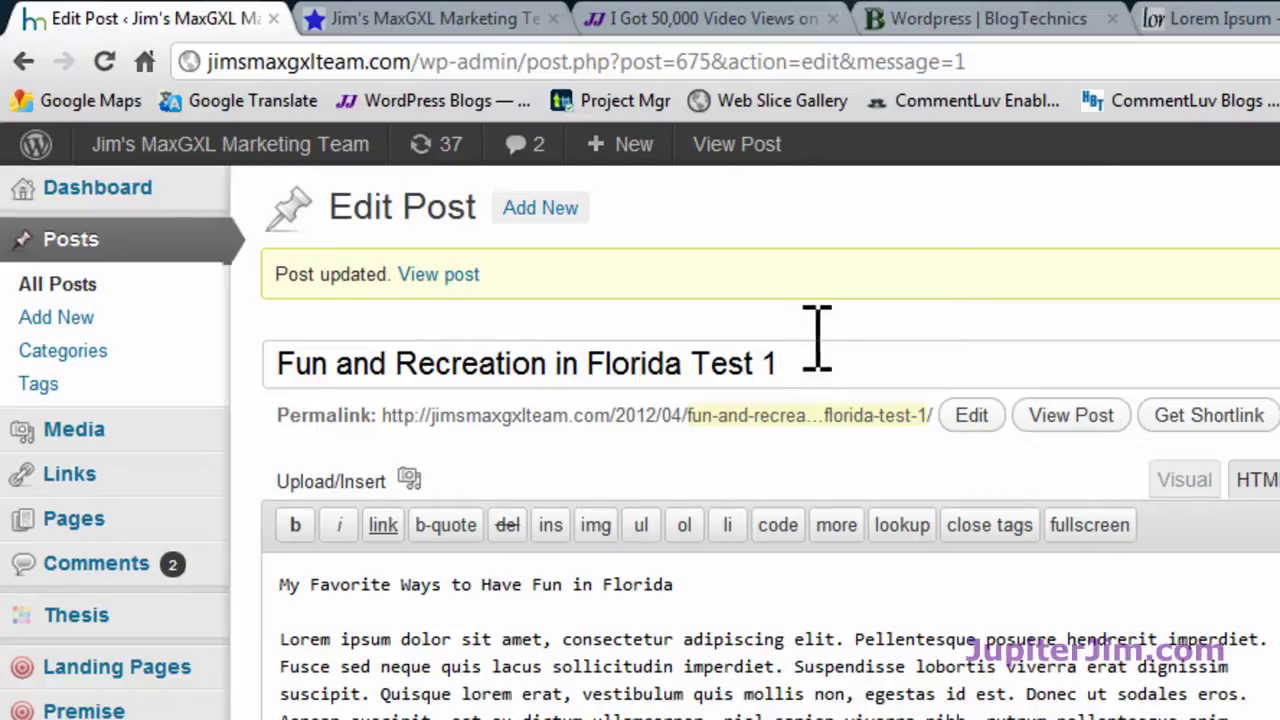
pyautogui.moveTo(806, 364); pyautogui.dragTo(247, 360)
pyautogui.click(928, 372)
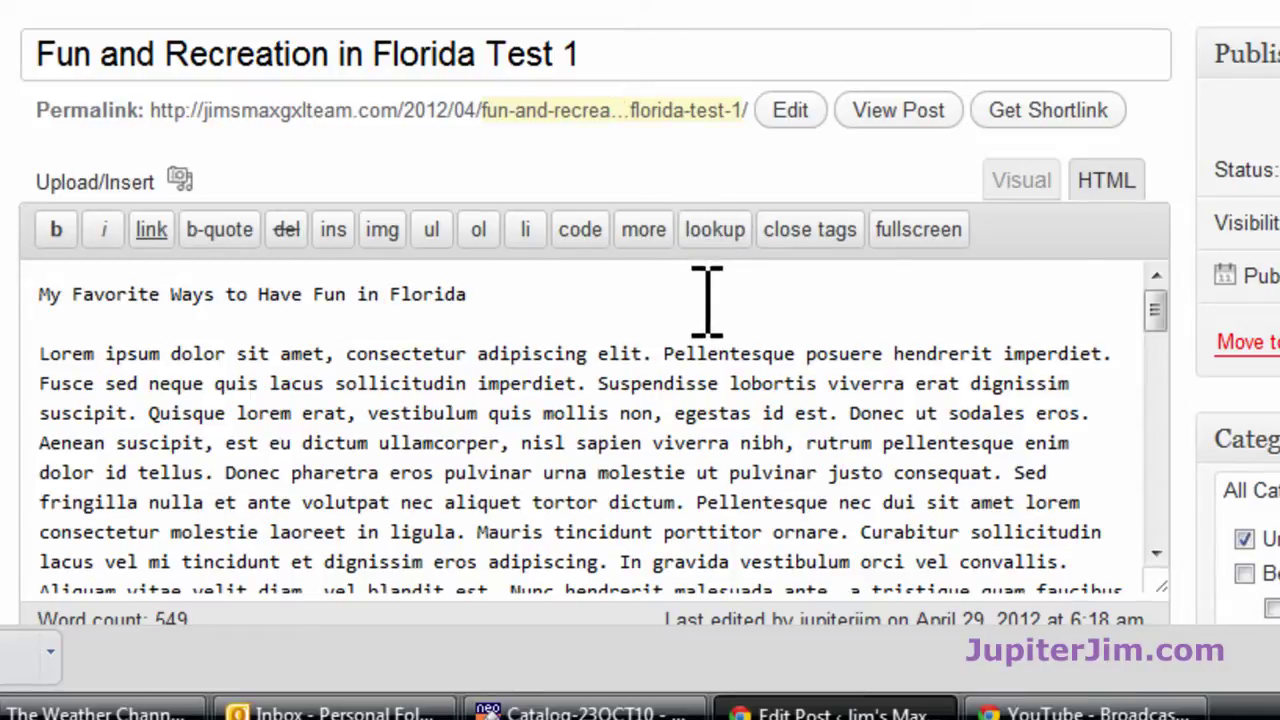
# - Put the editor in Visual mode and select the line 'My Favorite Ways to Have Fun in Florida'
pyautogui.scroll(-2, 700, 330)
pyautogui.scroll(2, 730, 340)
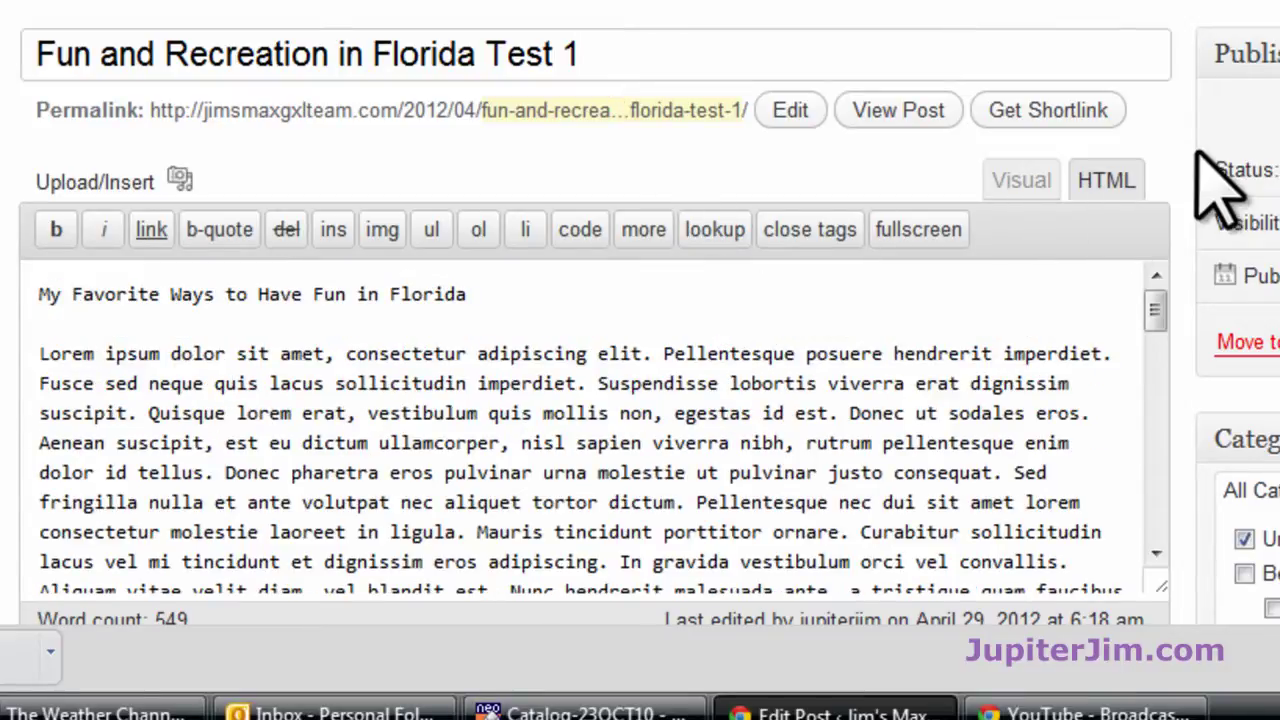
pyautogui.scroll(-2, 1185, 160)
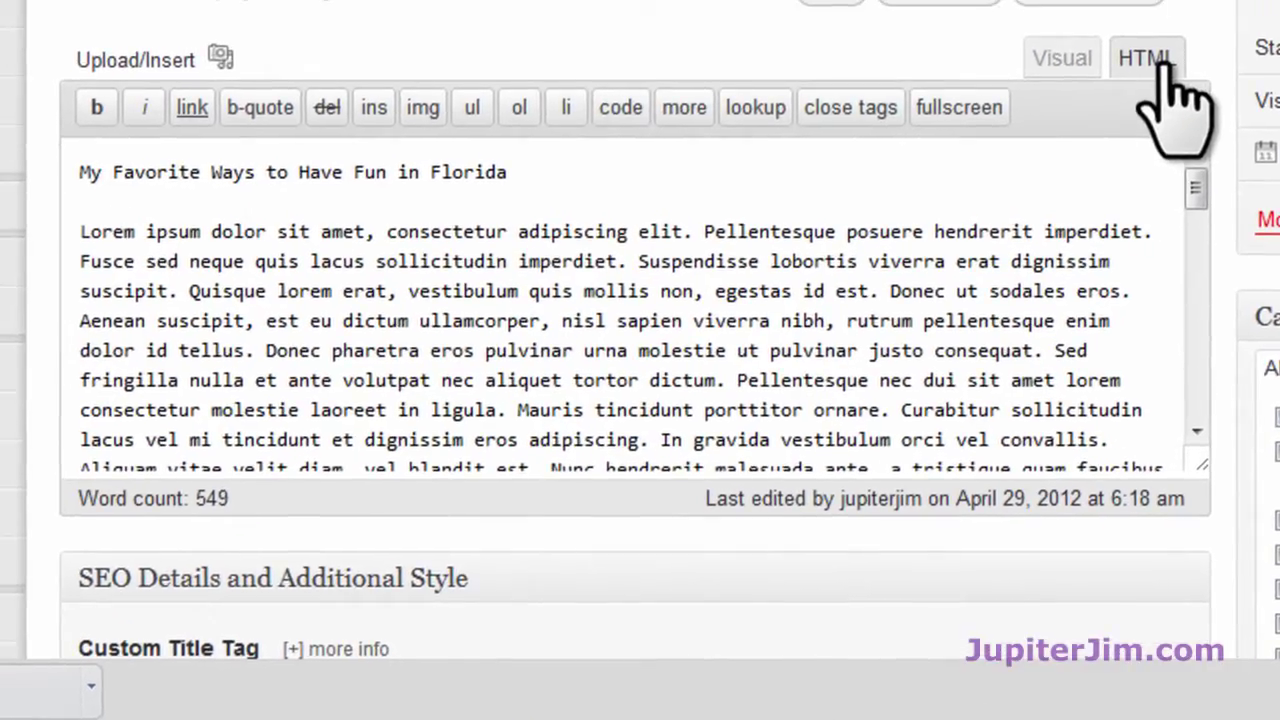
pyautogui.click(1062, 58)
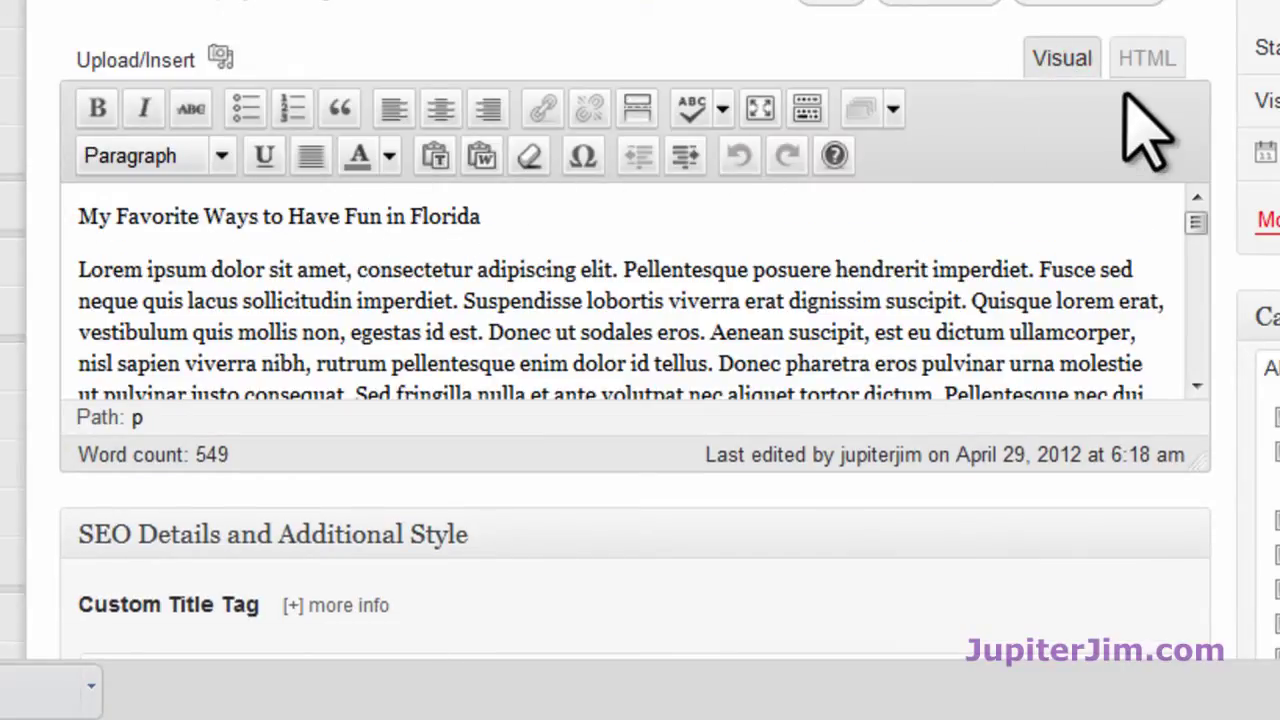
pyautogui.click(1147, 58)
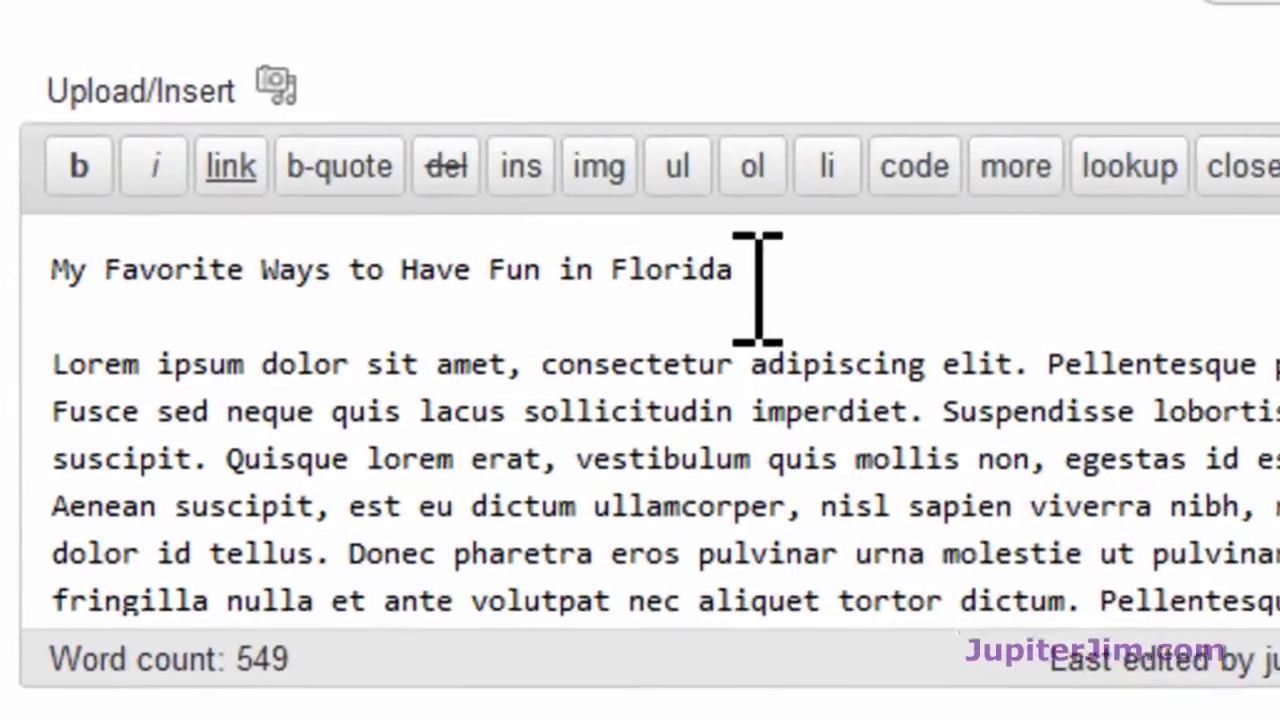
pyautogui.moveTo(510, 174); pyautogui.dragTo(196, 175)
pyautogui.moveTo(238, 275); pyautogui.dragTo(81, 272)
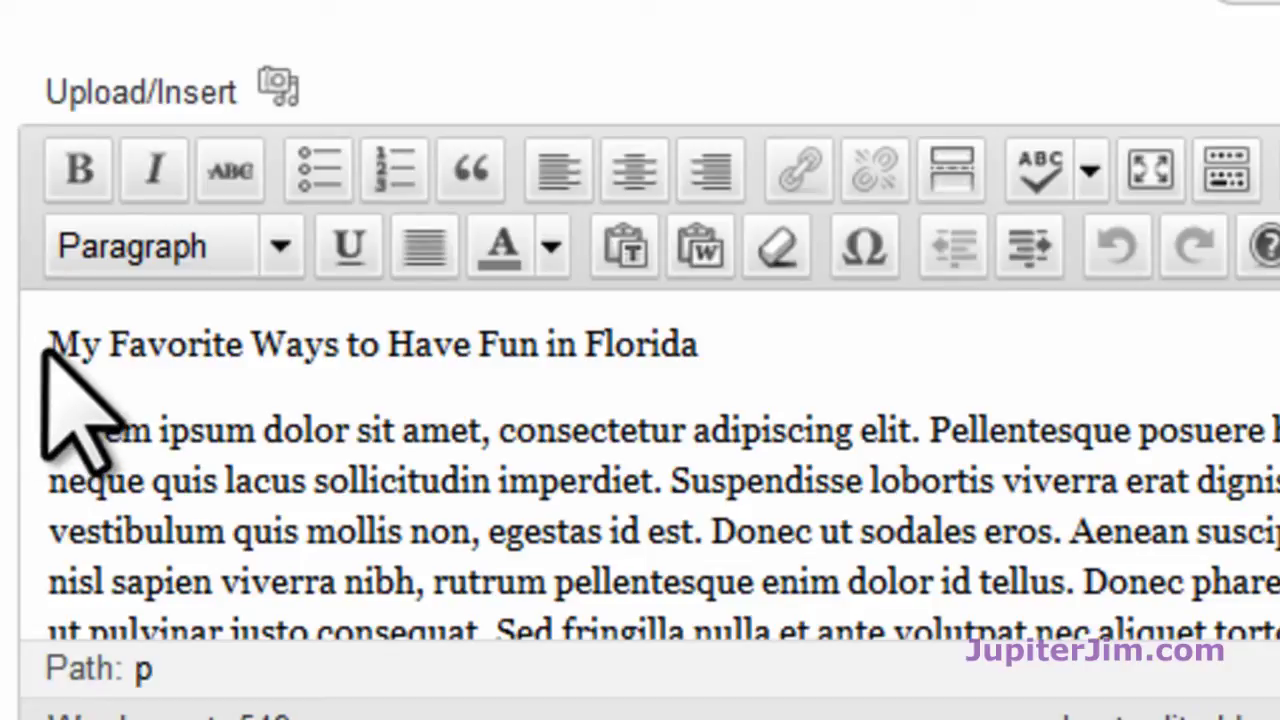
pyautogui.moveTo(58, 345); pyautogui.dragTo(737, 286)
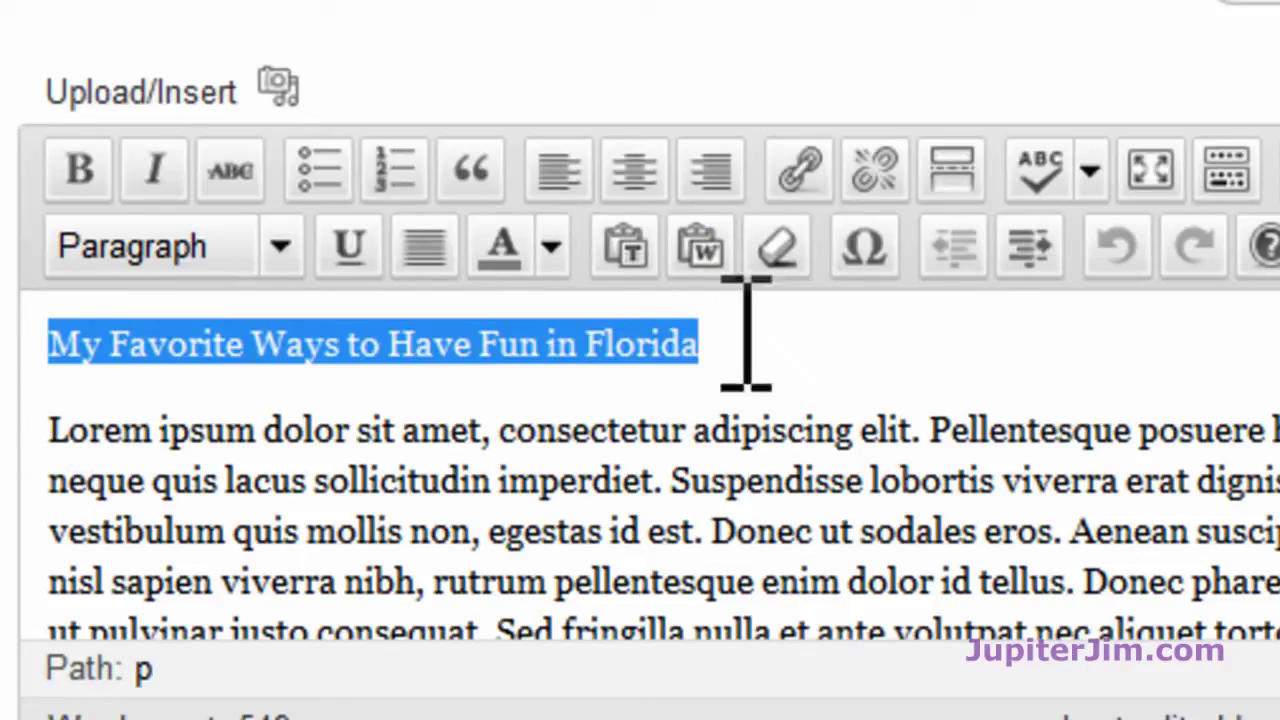
# - Format the selected 'My Favorite Ways to Have Fun in Florida' line as Heading 2
pyautogui.click(280, 250)
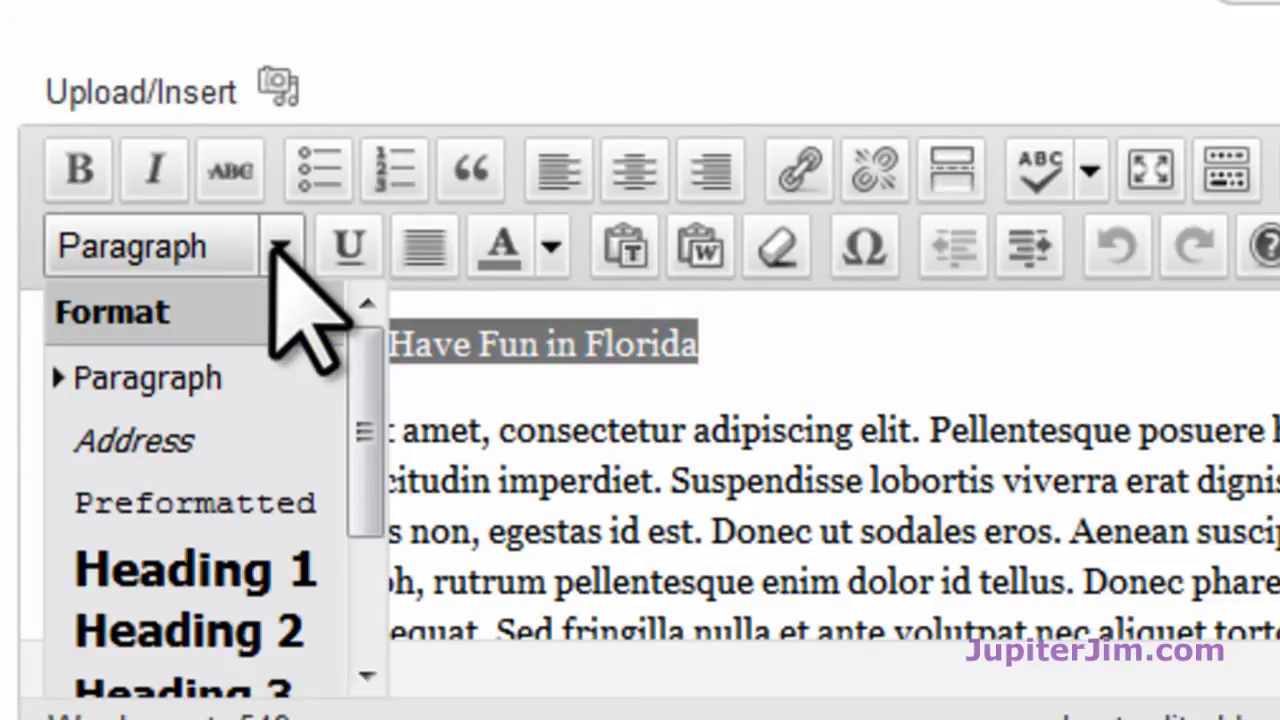
pyautogui.click(251, 640)
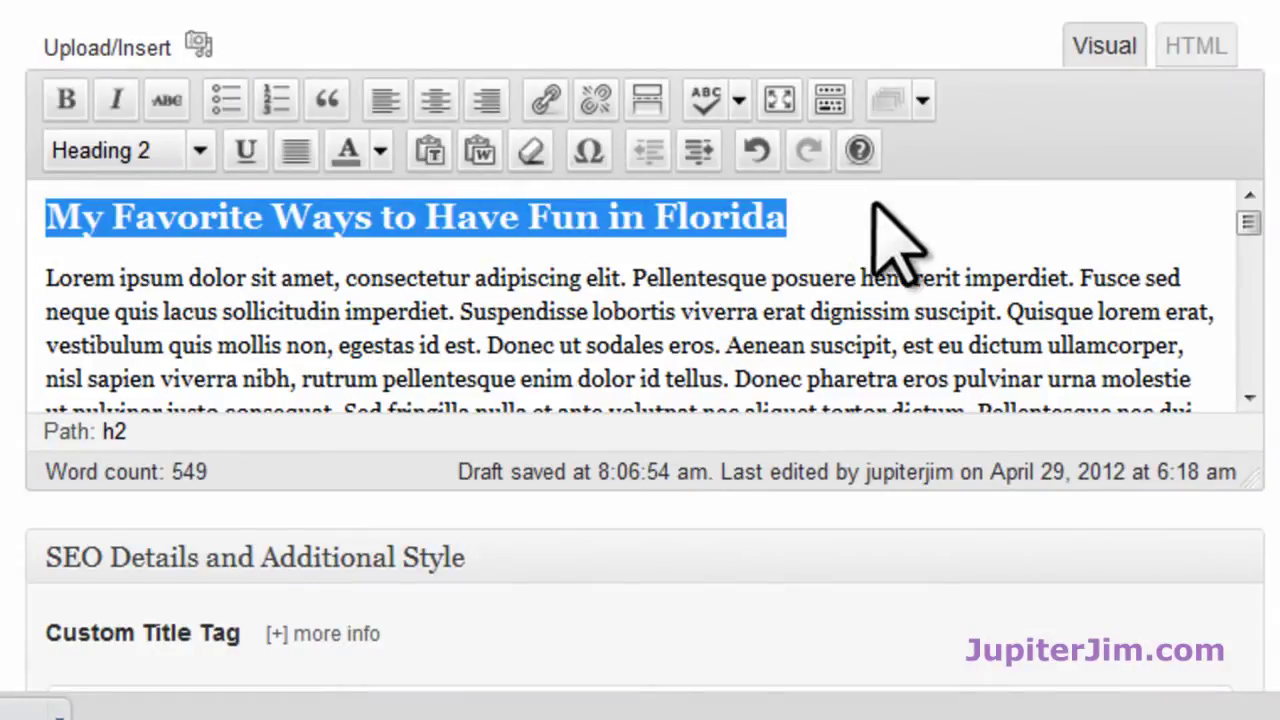
pyautogui.click(920, 205)
pyautogui.click(1180, 52)
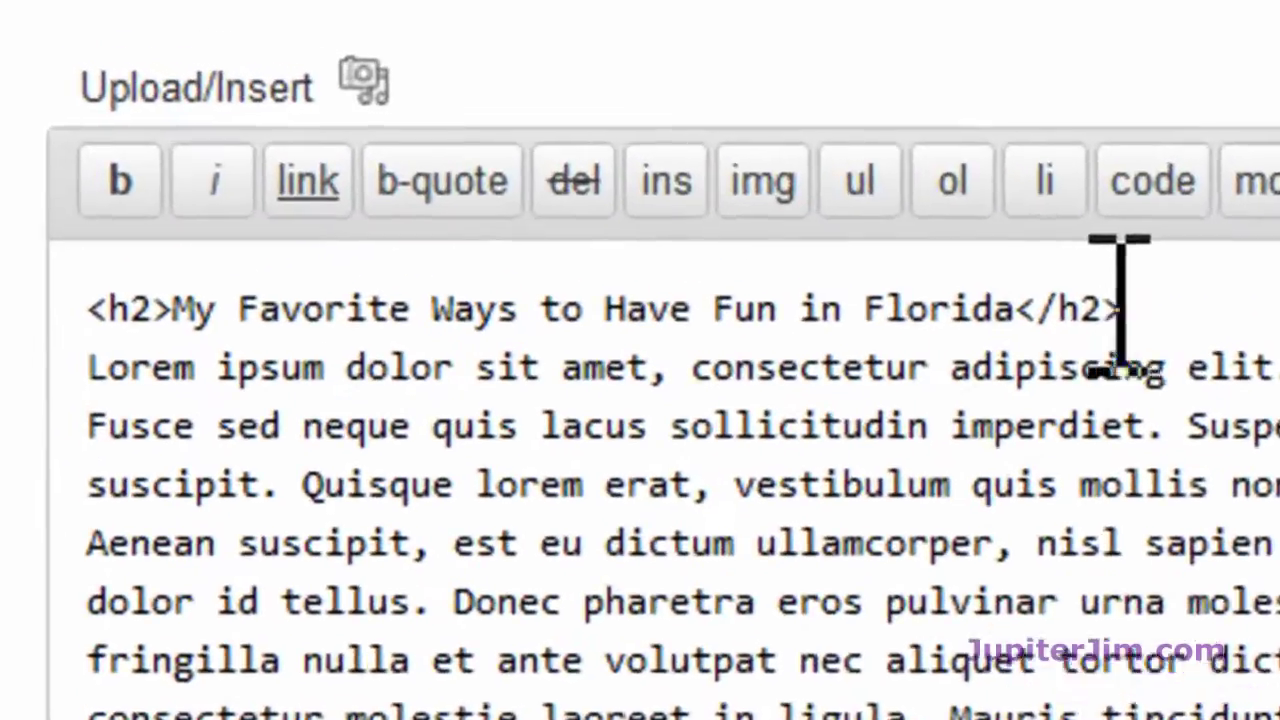
pyautogui.moveTo(610, 168); pyautogui.dragTo(556, 170)
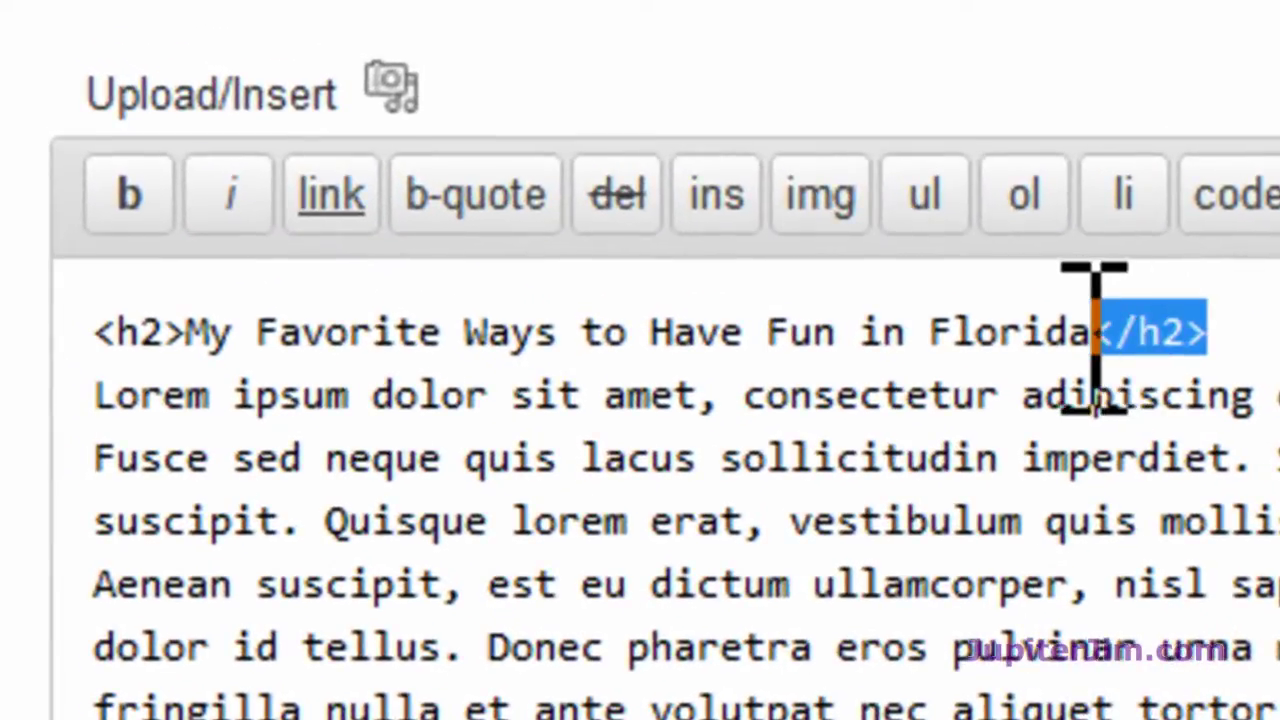
pyautogui.moveTo(186, 335); pyautogui.dragTo(94, 345)
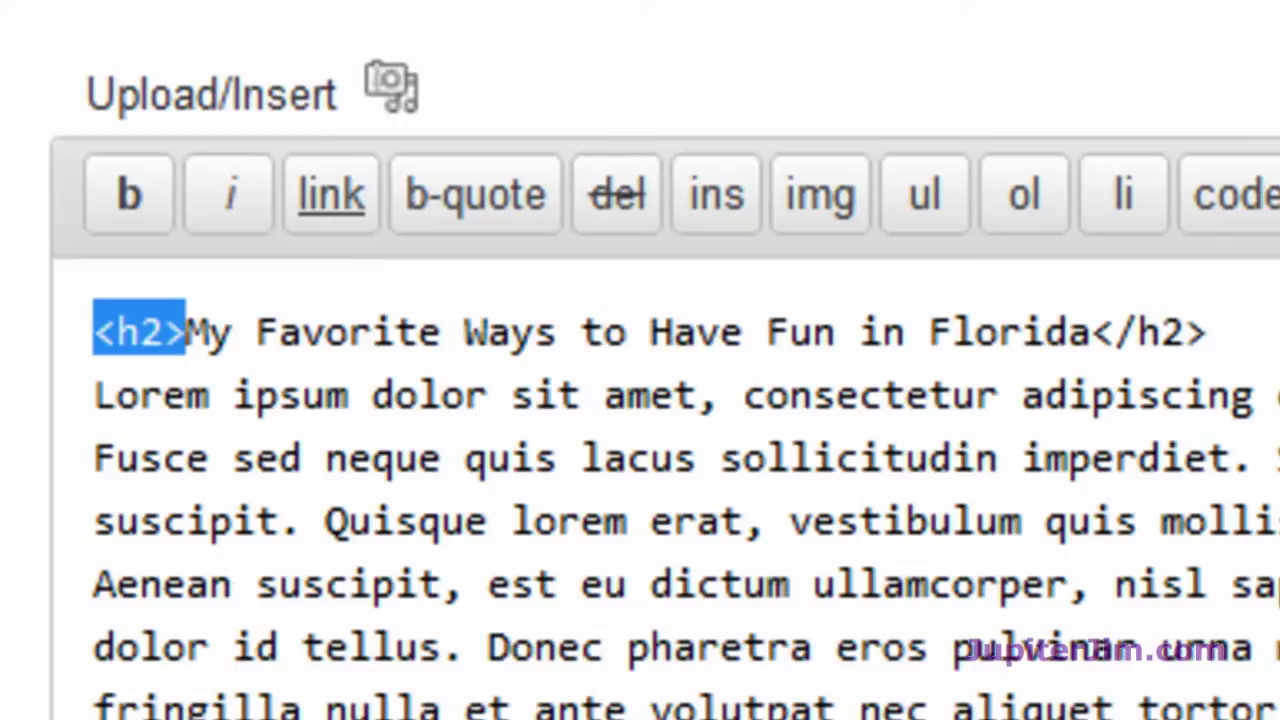
pyautogui.click(1210, 332)
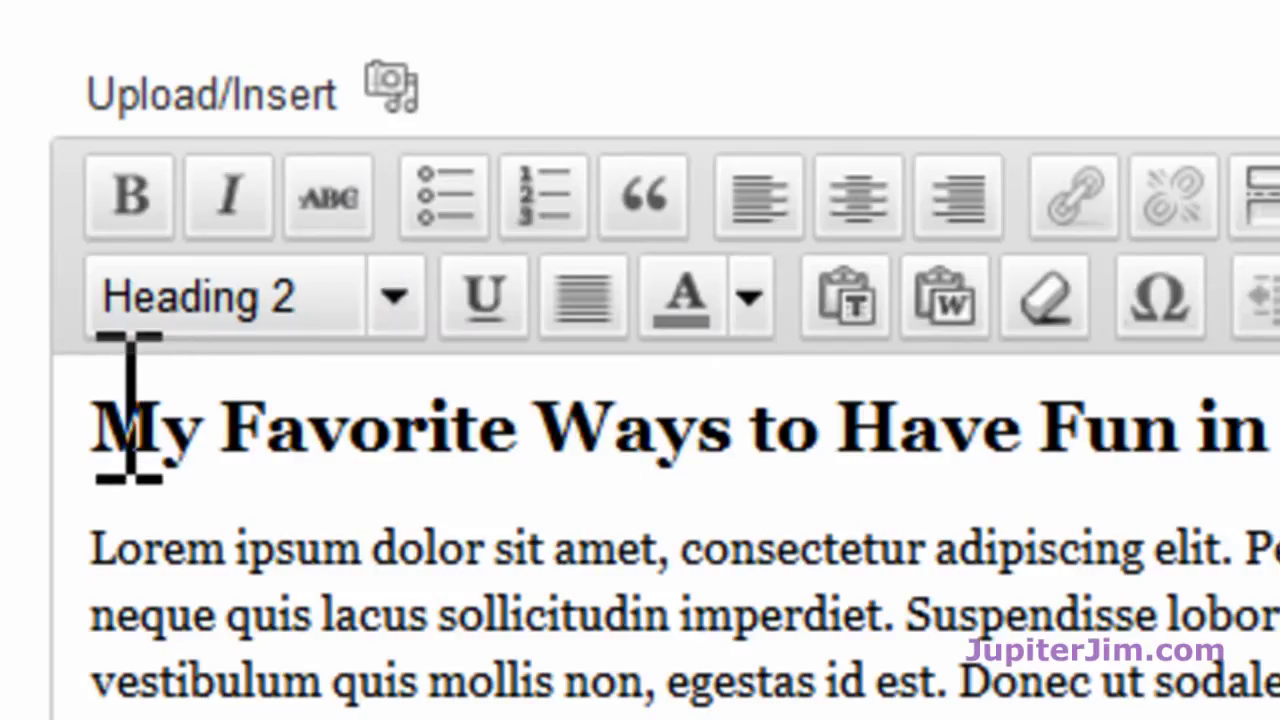
pyautogui.moveTo(95, 425); pyautogui.dragTo(1270, 425)
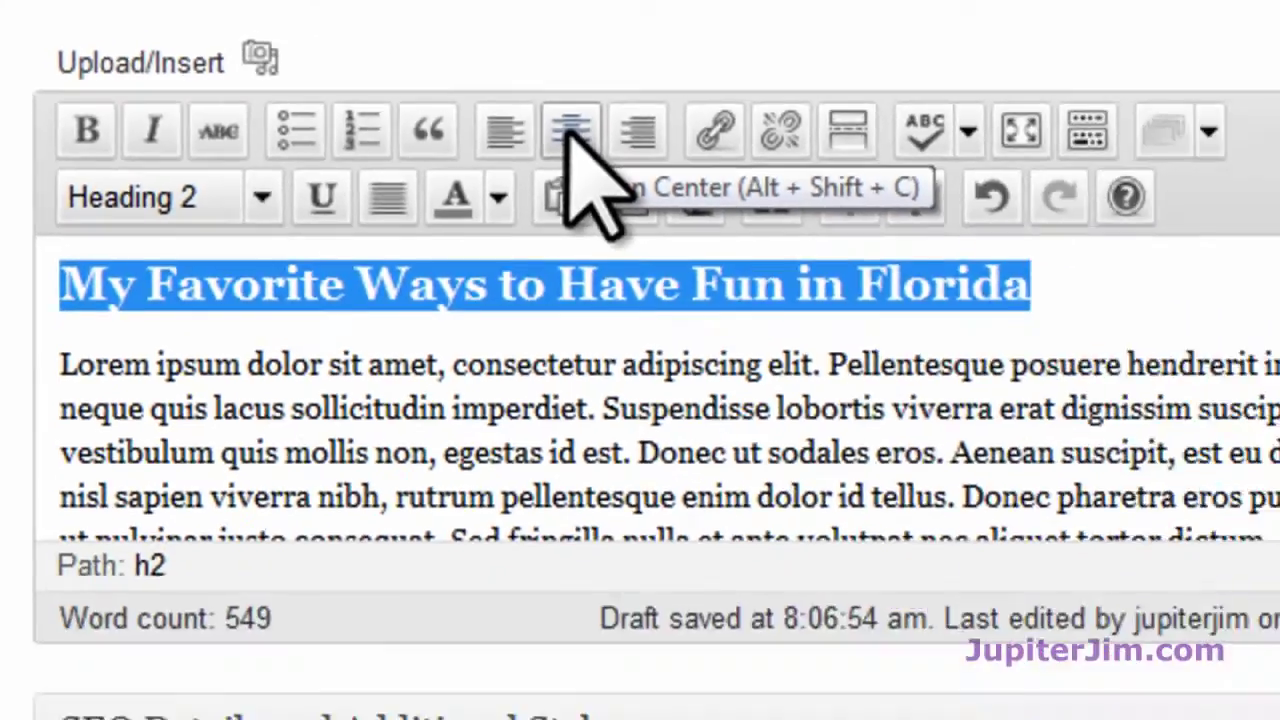
# - Centre the heading and confirm its h2 carries style="text-align: center;" in the HTML view
pyautogui.click(858, 195)
pyautogui.click(1090, 208)
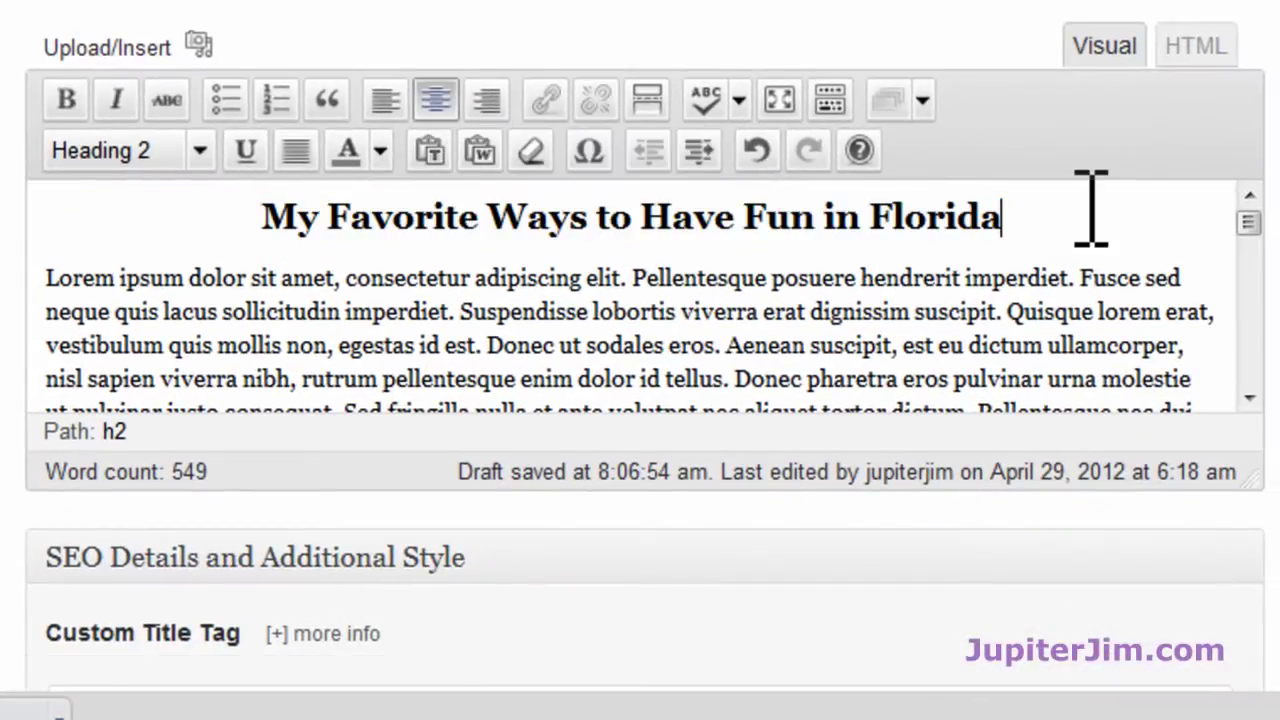
pyautogui.click(1197, 47)
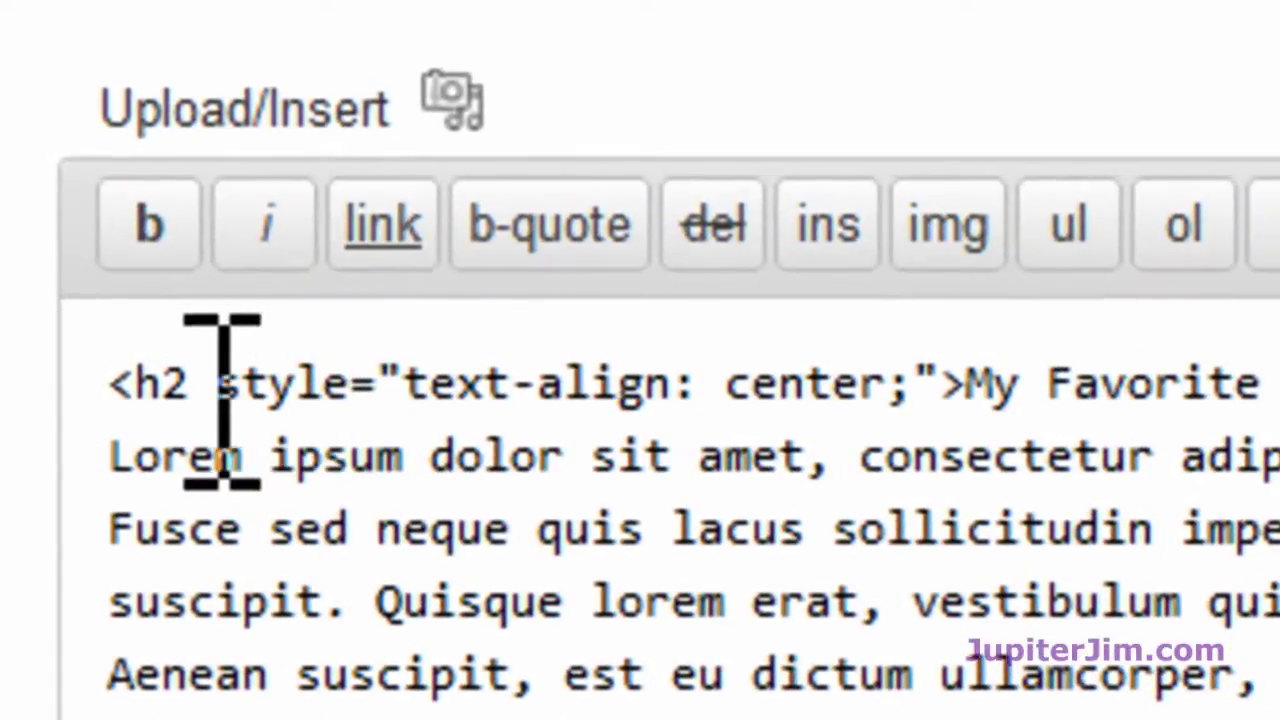
pyautogui.moveTo(216, 390); pyautogui.dragTo(957, 337)
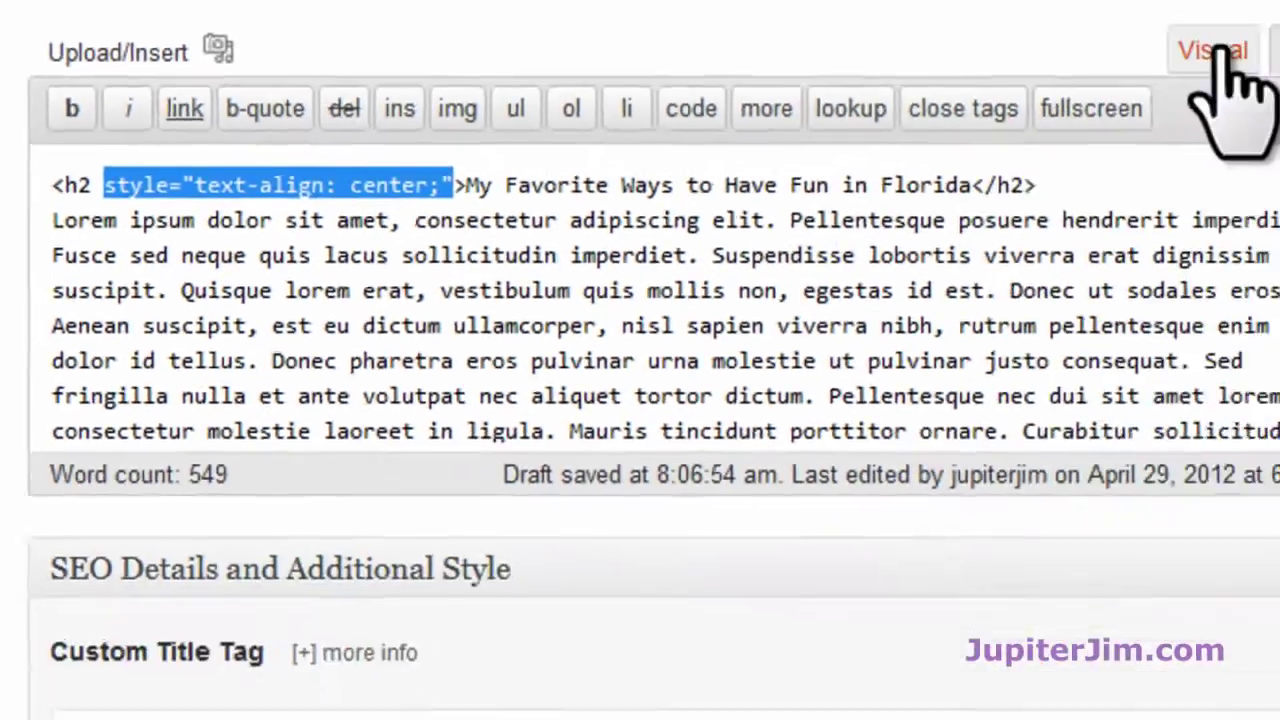
pyautogui.click(1112, 50)
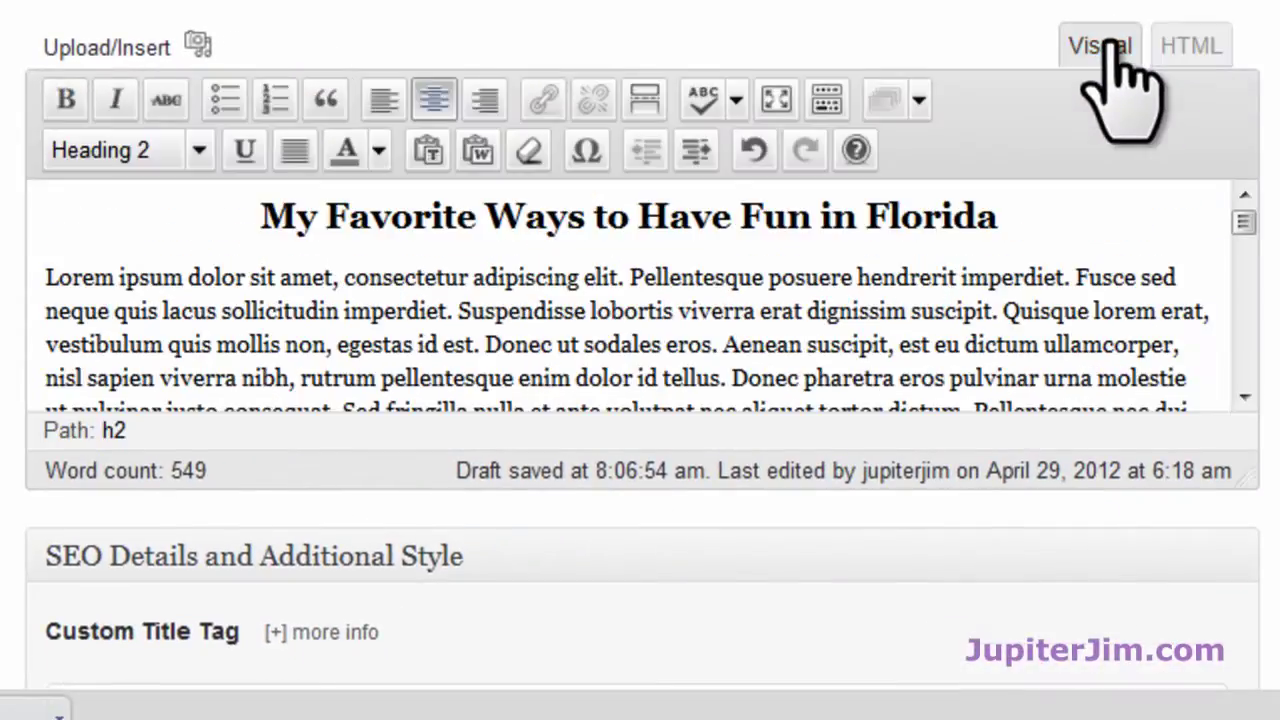
# - Make 'Learn About Waterskiing' a Heading 2 and align it centre
pyautogui.click(1206, 252)
pyautogui.scroll(-3, 1213, 256)
pyautogui.scroll(-3, 1235, 295)
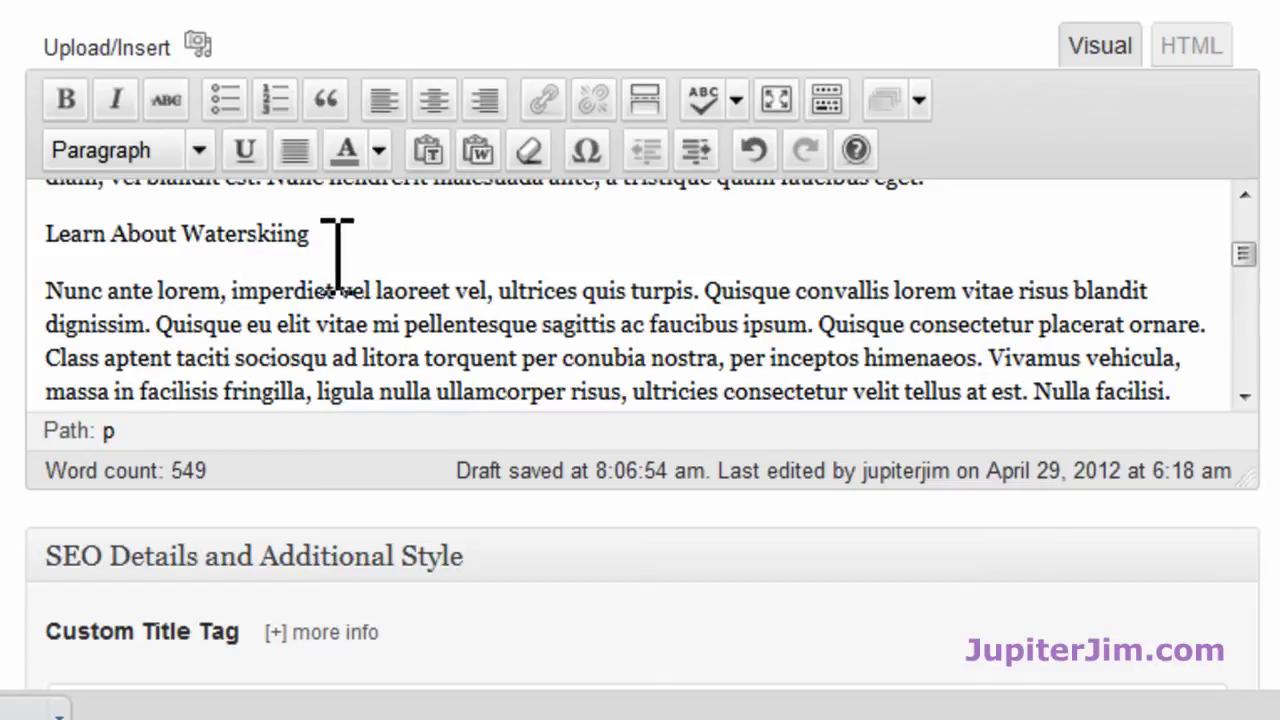
pyautogui.moveTo(314, 240); pyautogui.dragTo(34, 234)
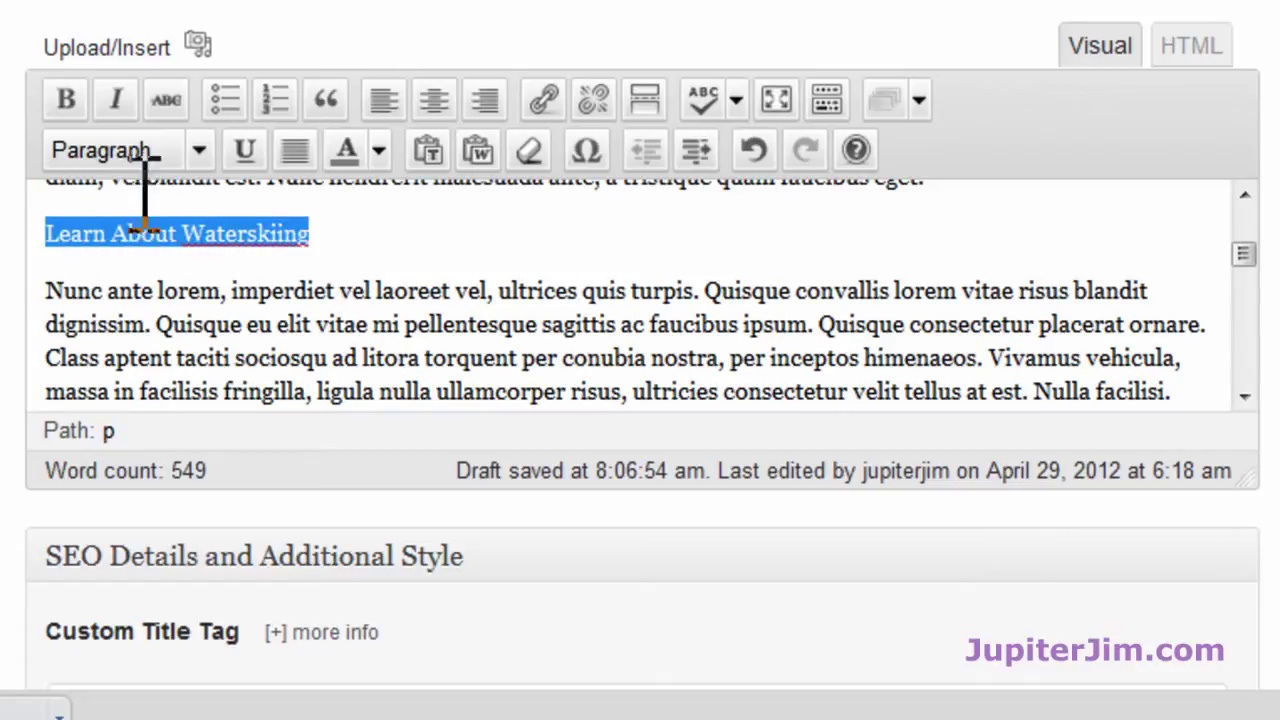
pyautogui.click(199, 150)
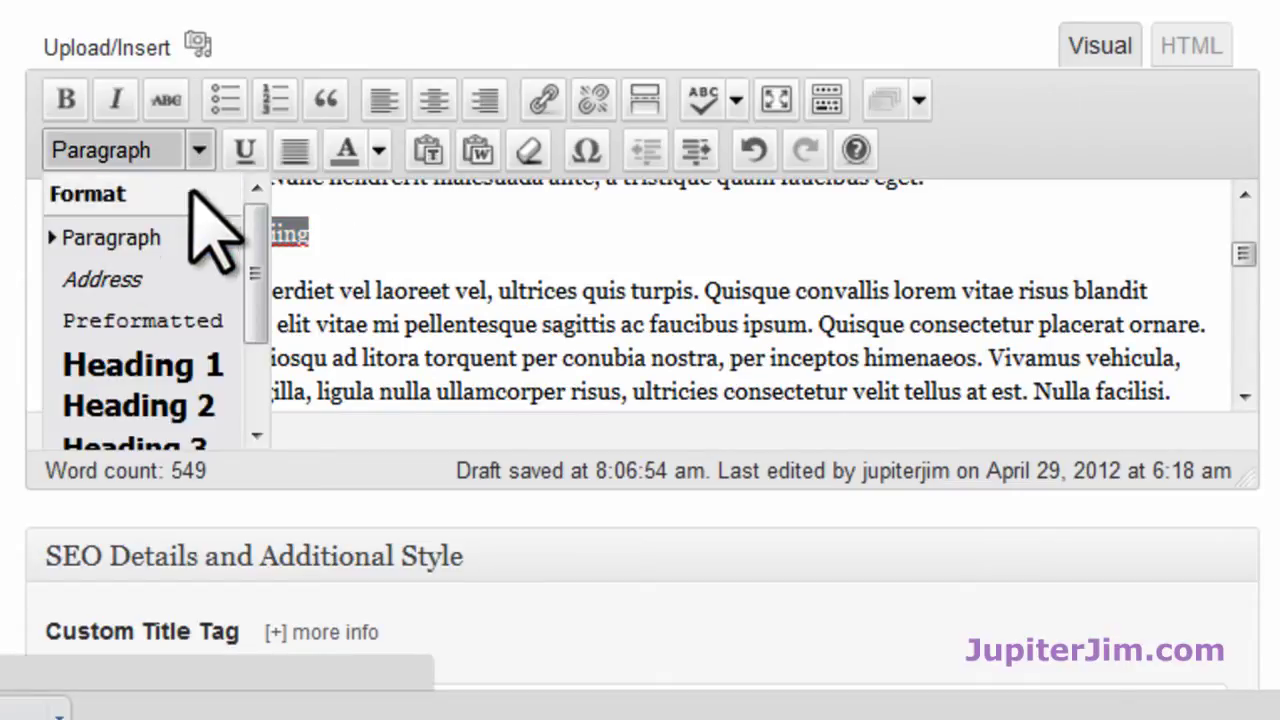
pyautogui.click(208, 402)
pyautogui.click(433, 99)
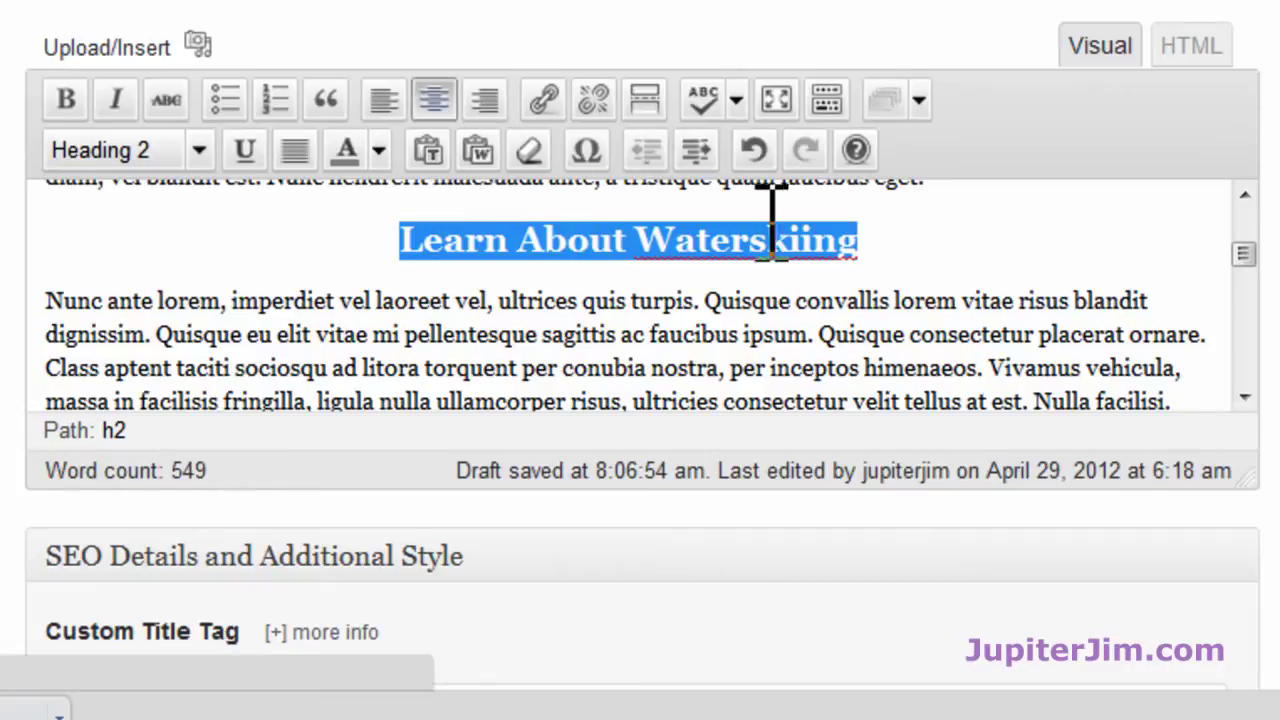
pyautogui.click(942, 240)
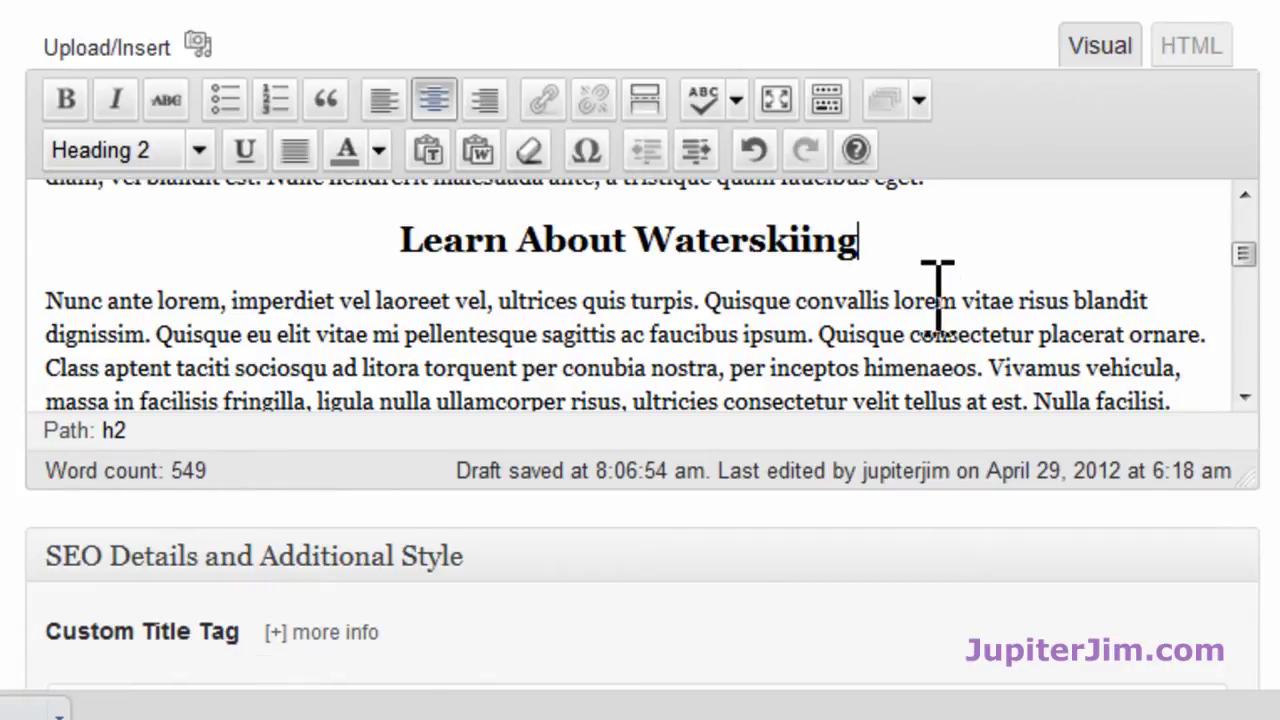
pyautogui.scroll(-10, 938, 300)
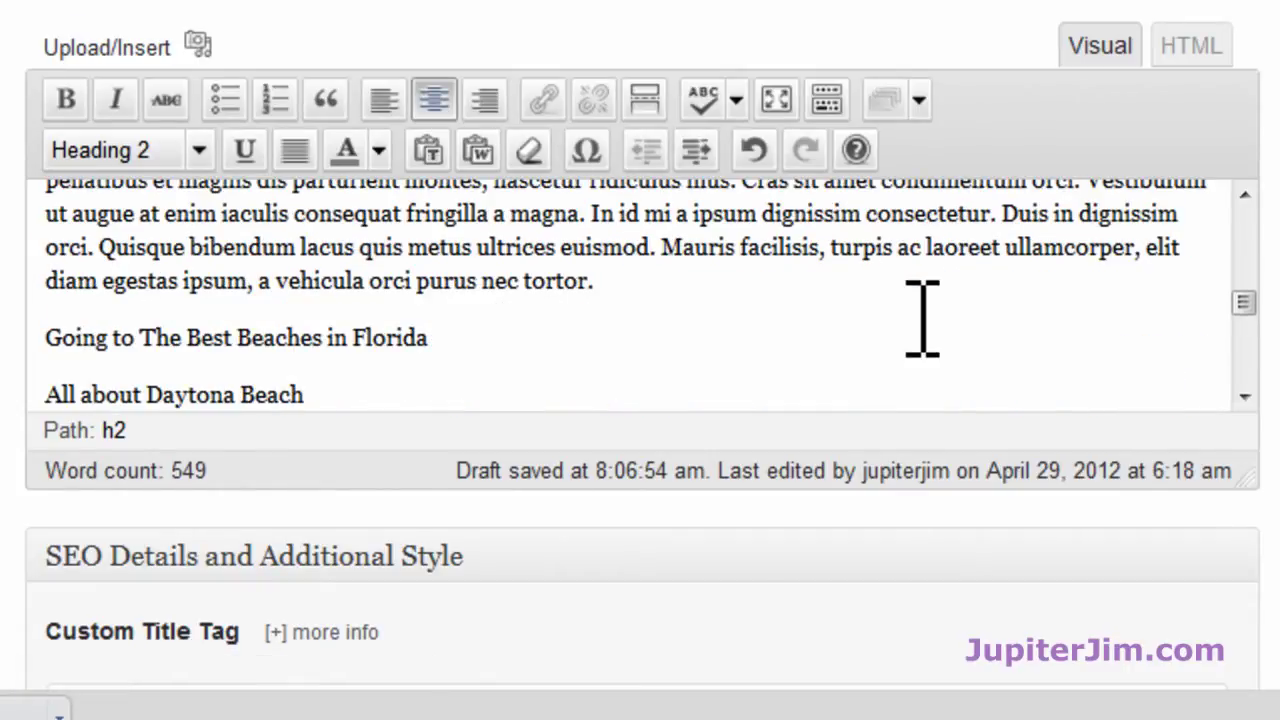
# - Make 'Going to The Best Beaches in Florida' a Heading 2 and align it centre
pyautogui.scroll(-3, 920, 318)
pyautogui.scroll(3, 920, 318)
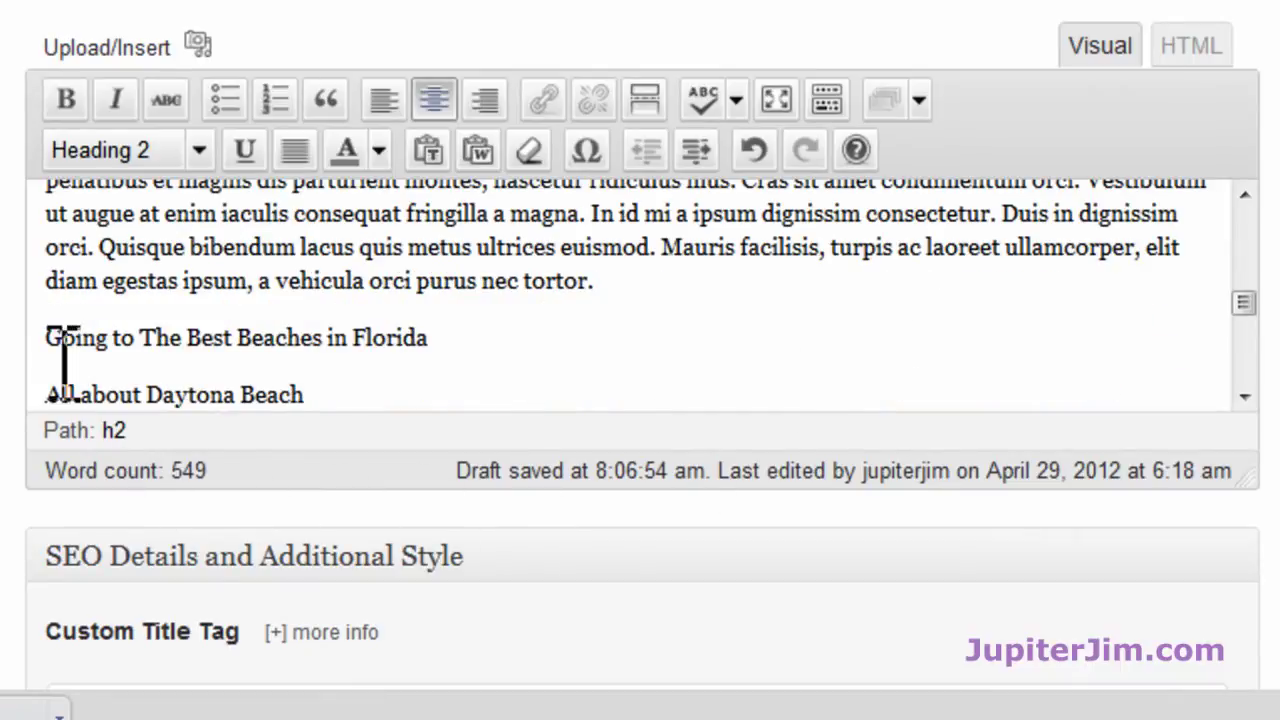
pyautogui.moveTo(47, 337); pyautogui.dragTo(447, 348)
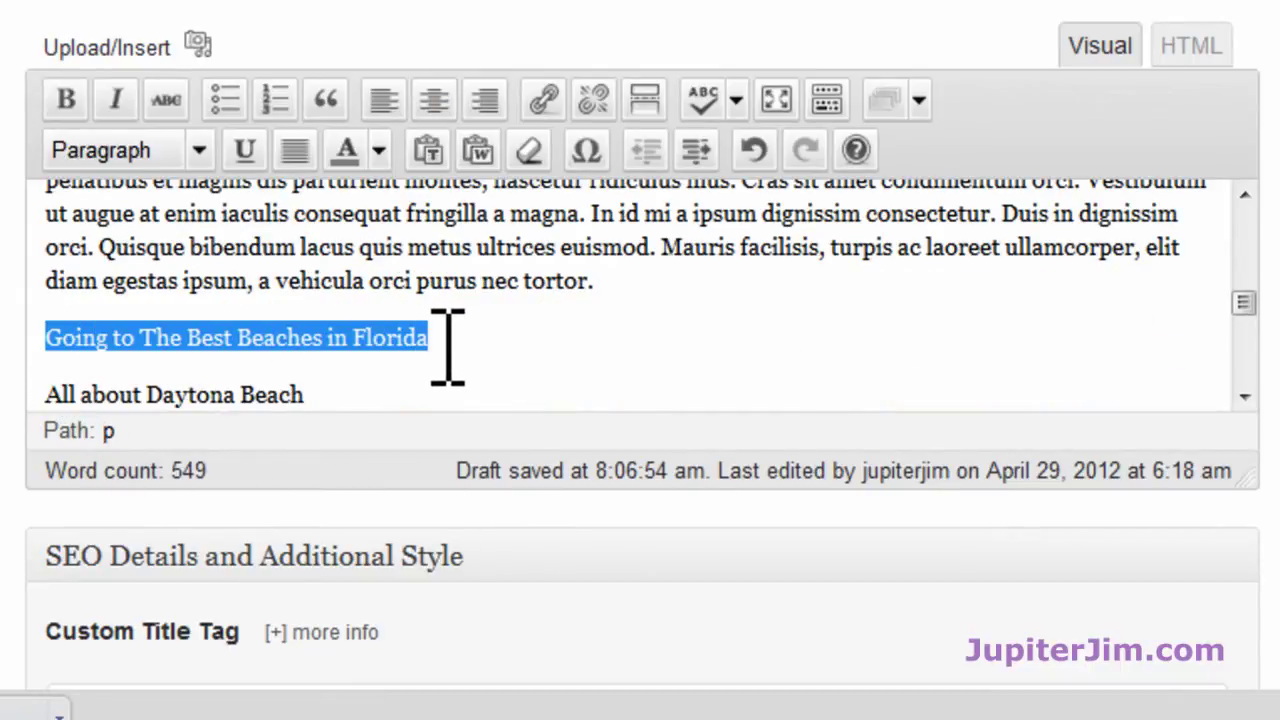
pyautogui.click(198, 152)
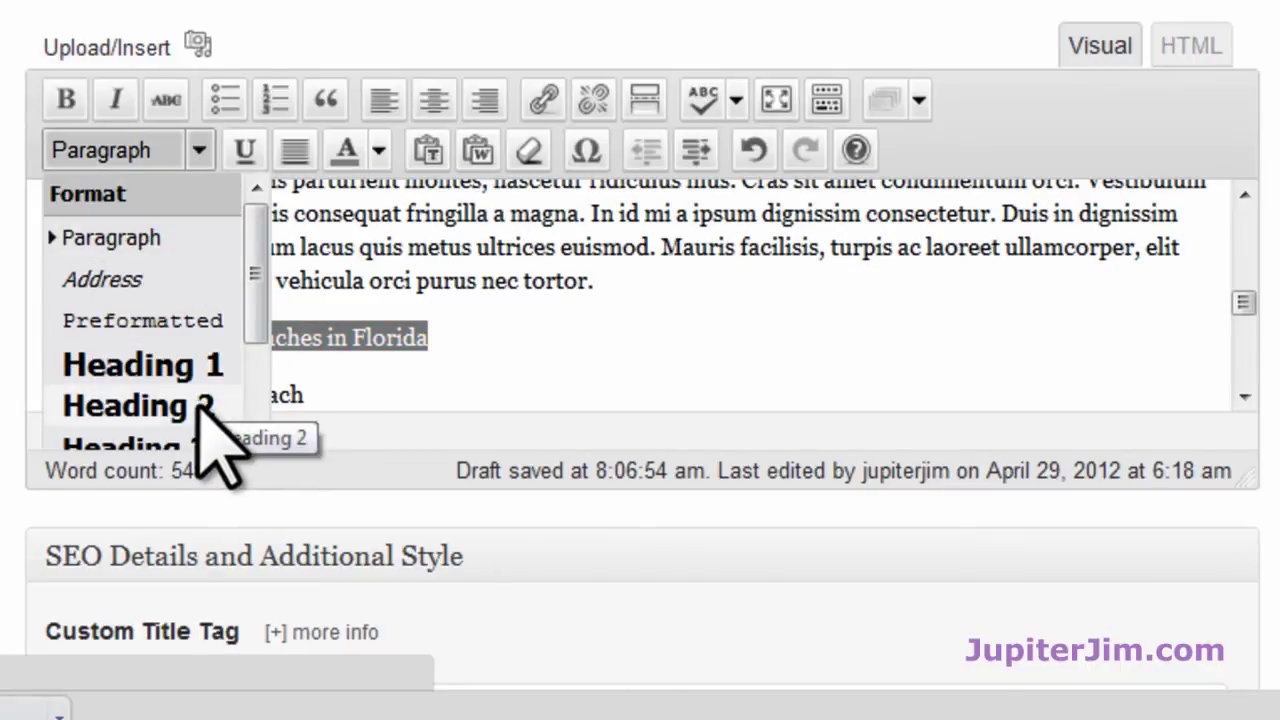
pyautogui.click(150, 405)
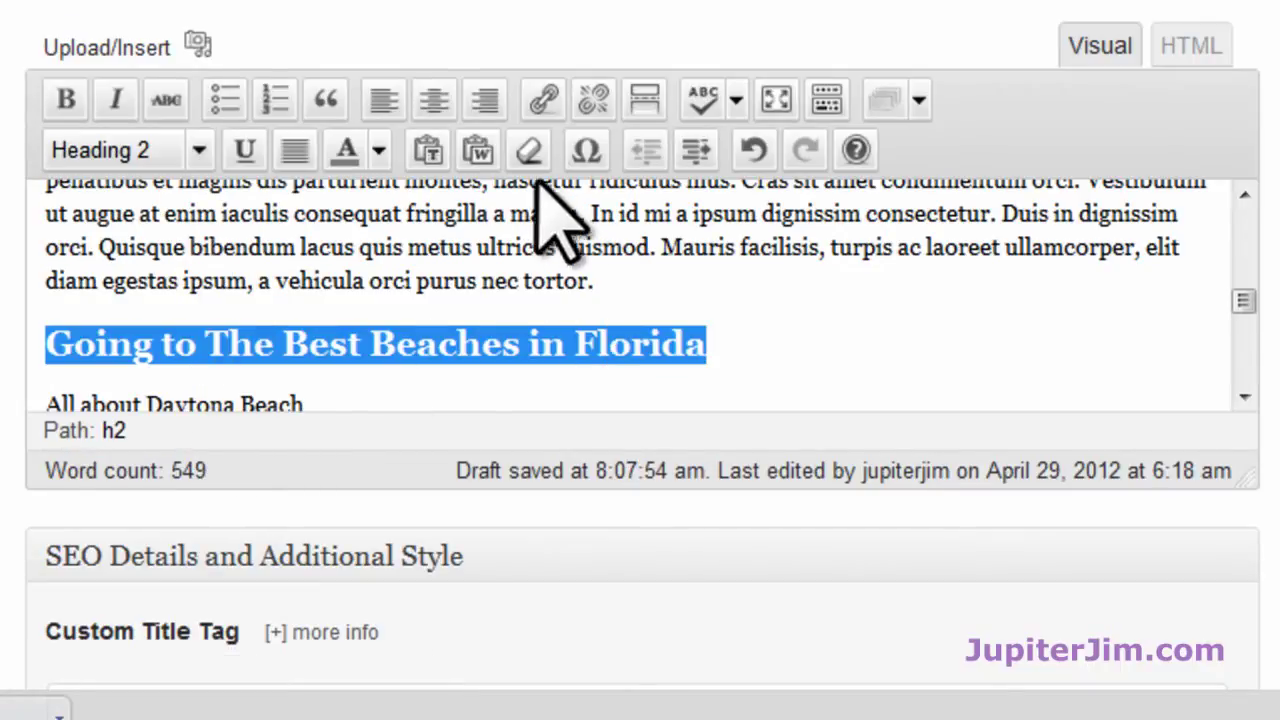
pyautogui.click(432, 102)
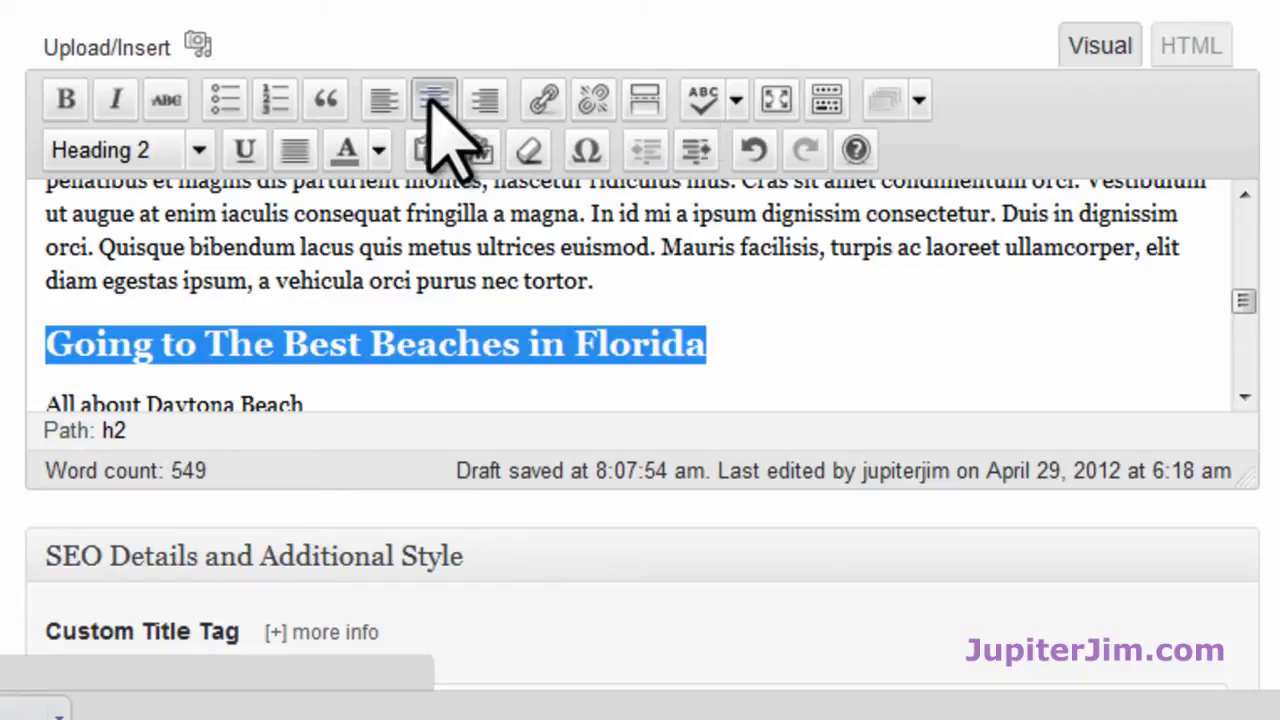
pyautogui.click(1085, 298)
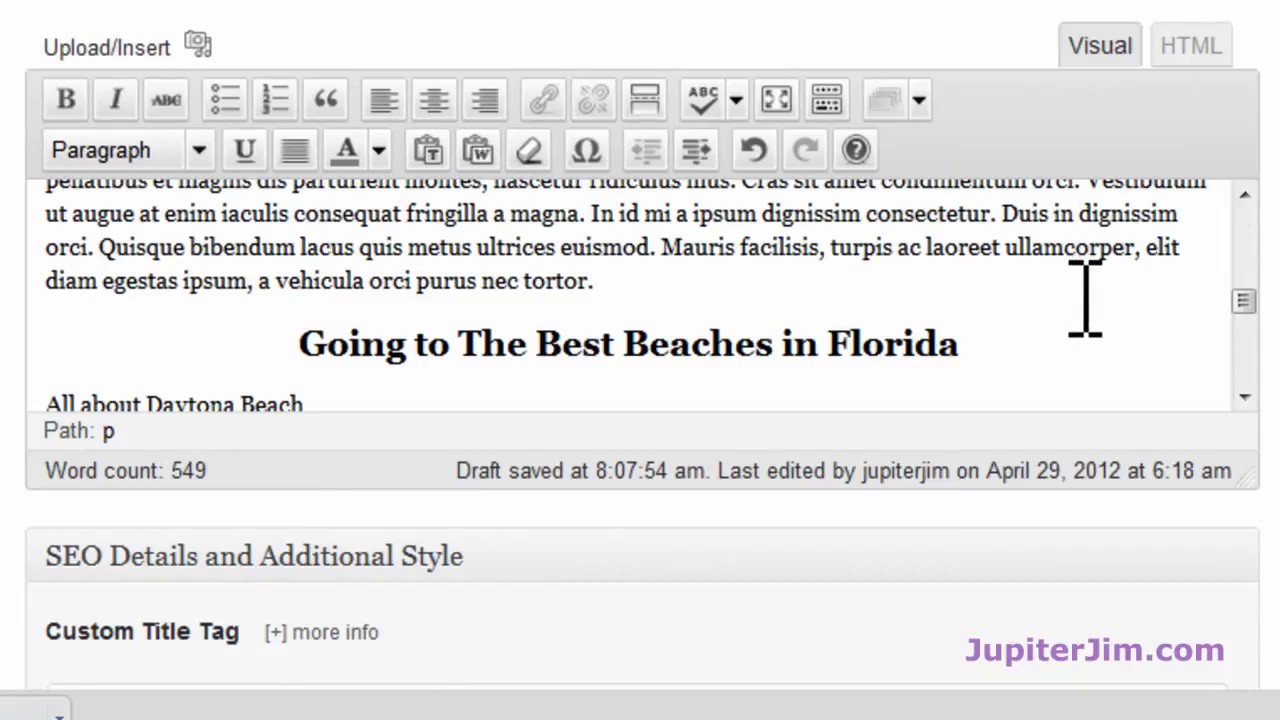
pyautogui.scroll(-3, 1085, 298)
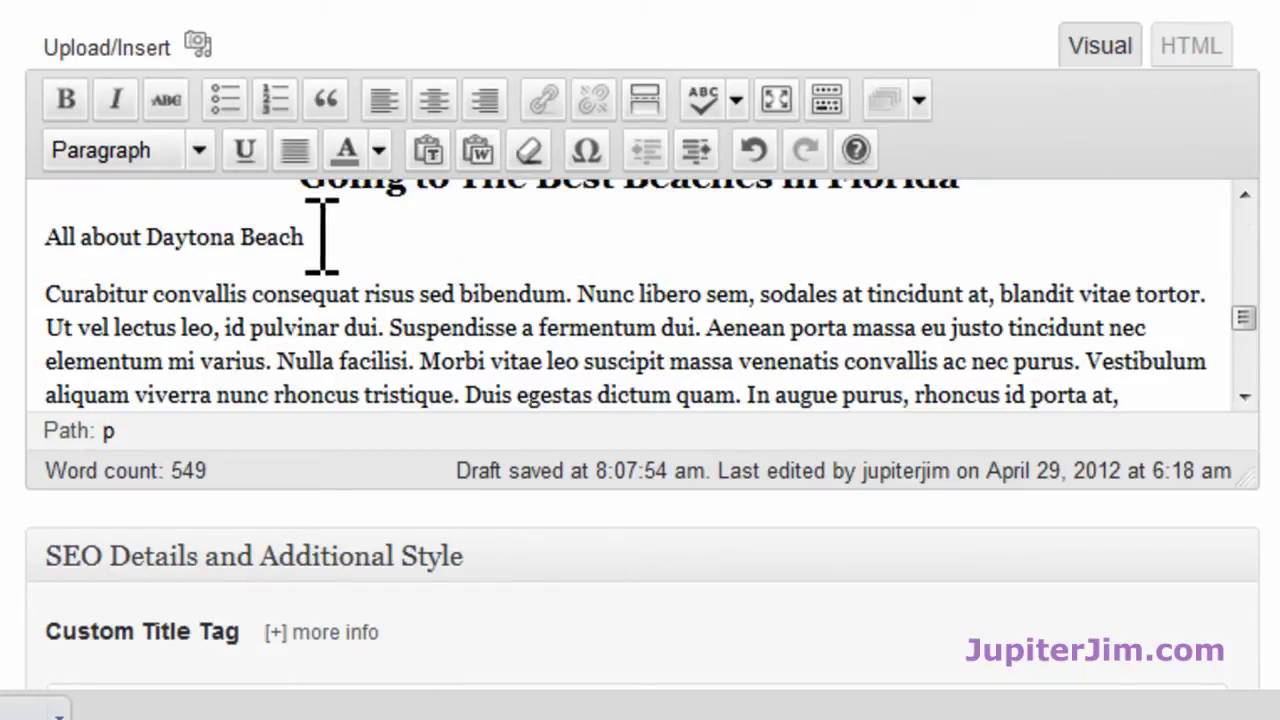
# - Make 'All about Daytona Beach' a left-aligned Heading 3
pyautogui.moveTo(322, 237); pyautogui.dragTo(42, 237)
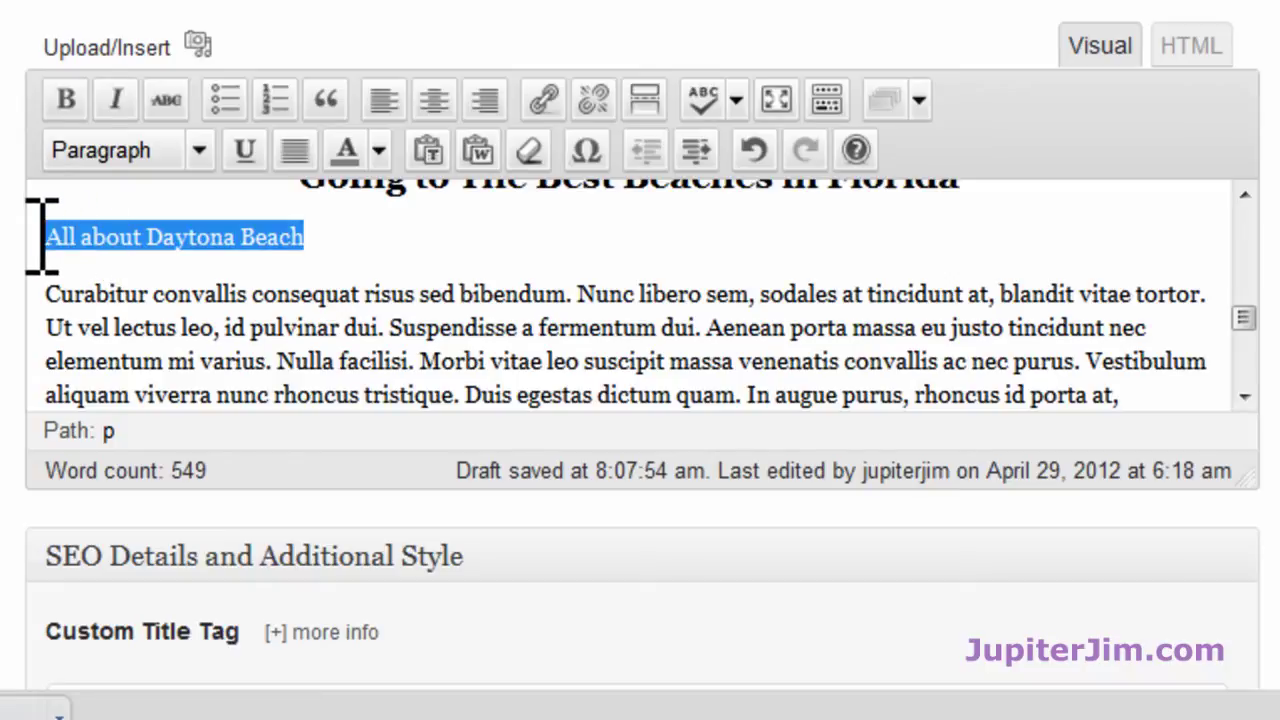
pyautogui.click(199, 150)
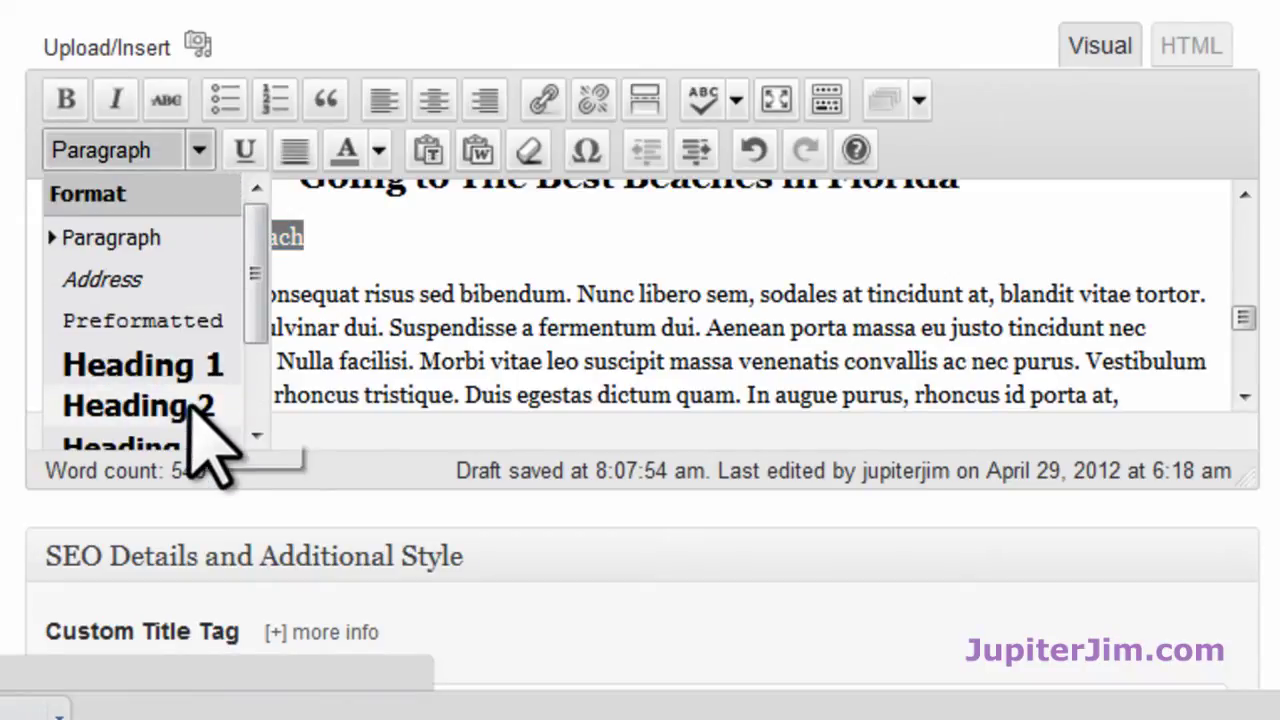
pyautogui.click(257, 436)
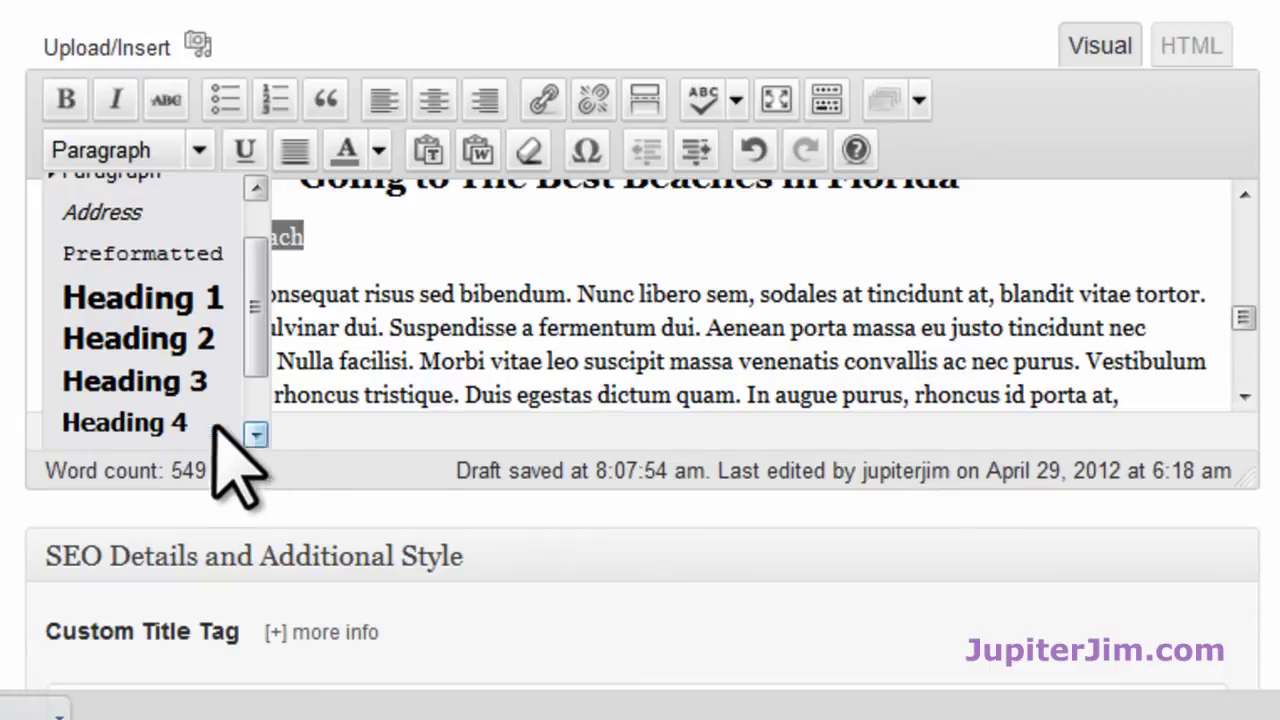
pyautogui.click(130, 381)
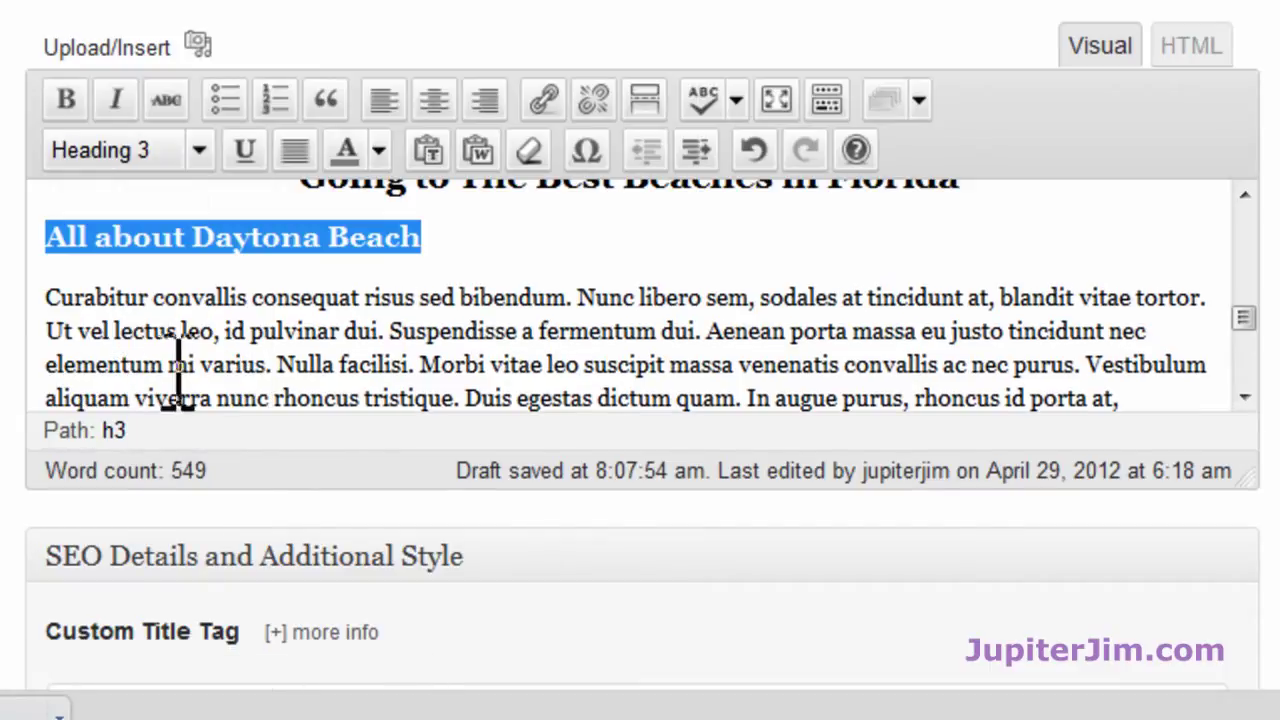
pyautogui.click(434, 100)
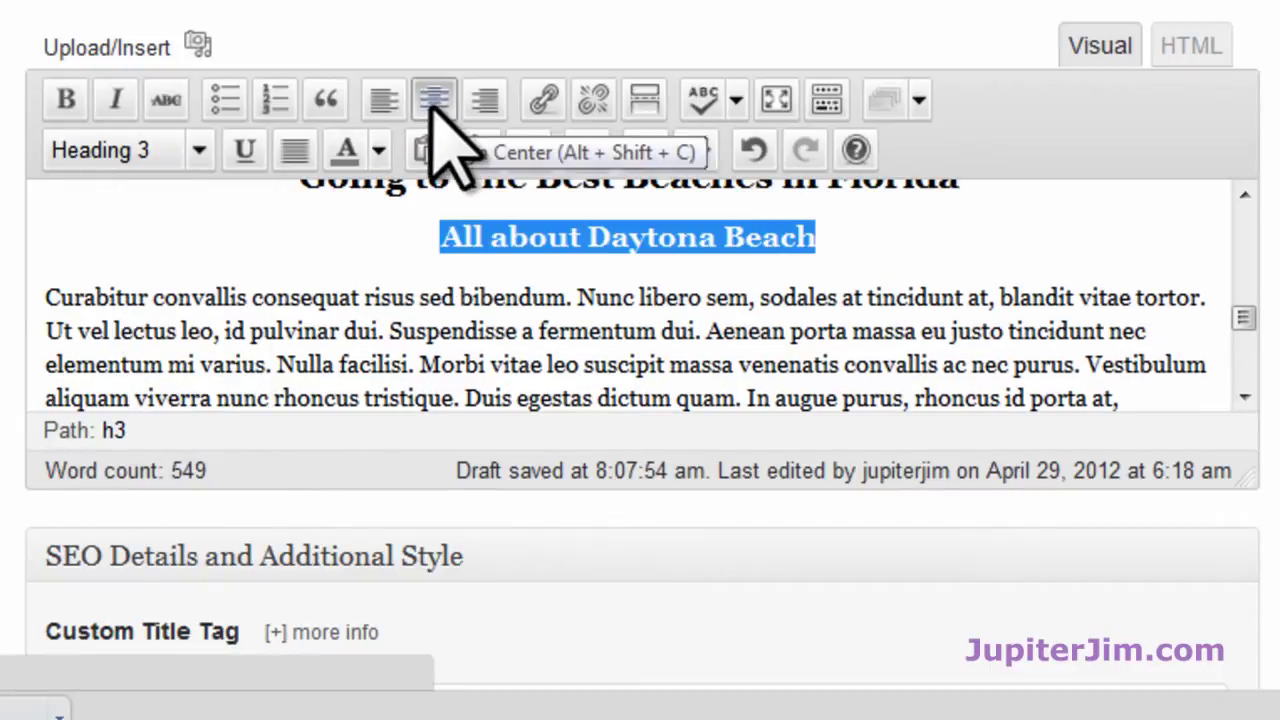
pyautogui.click(384, 101)
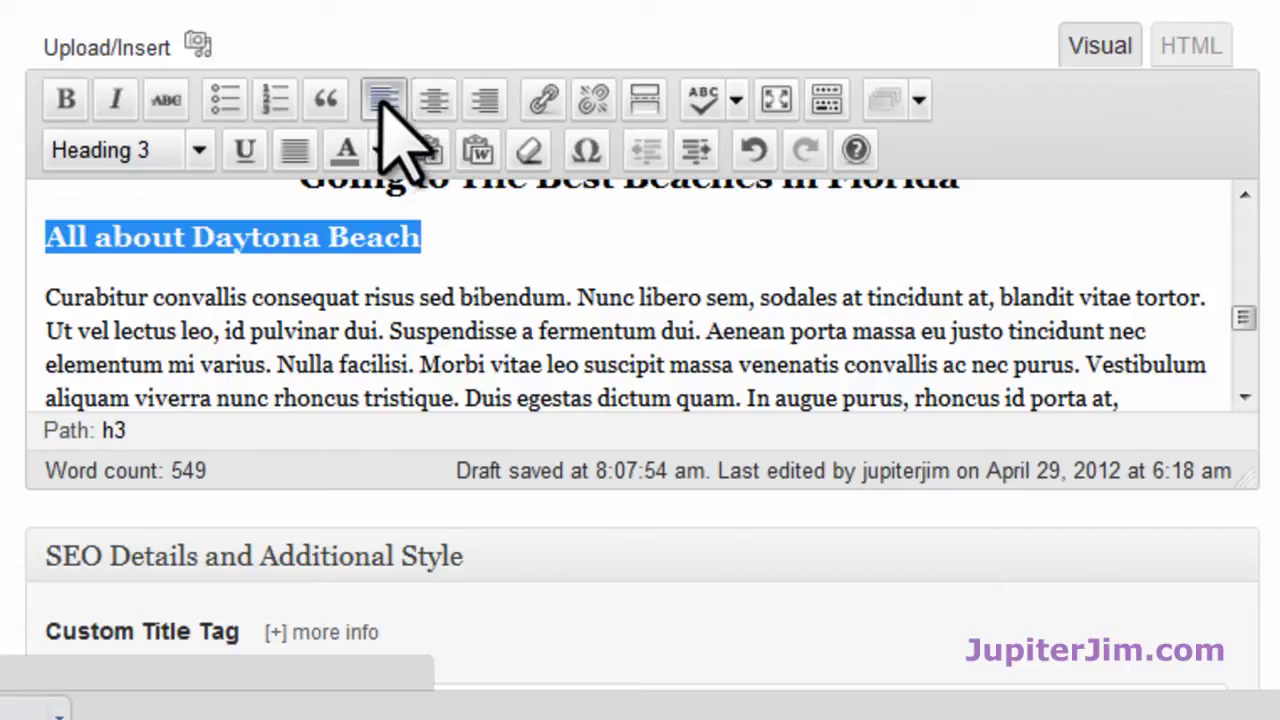
pyautogui.click(617, 214)
pyautogui.scroll(-2, 622, 260)
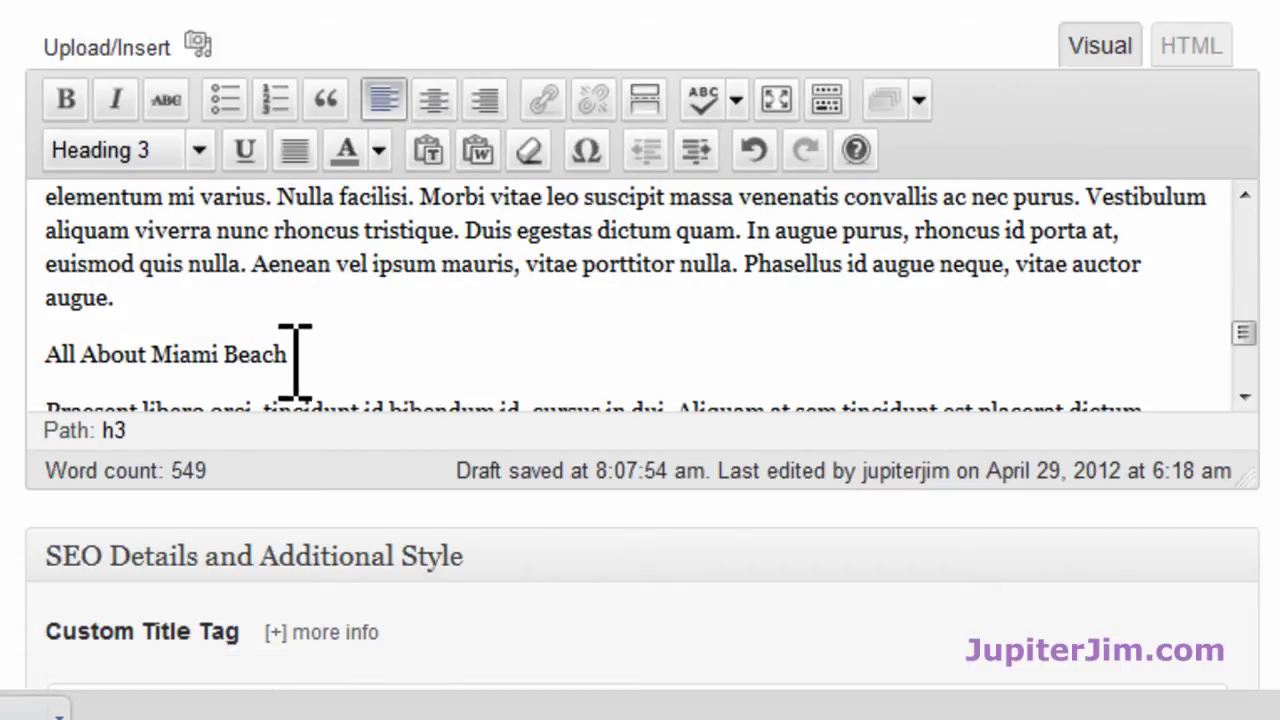
# - Make 'All About Miami Beach' and 'All About Juno Beach' Heading 3 subheadings
pyautogui.moveTo(298, 356); pyautogui.dragTo(50, 340)
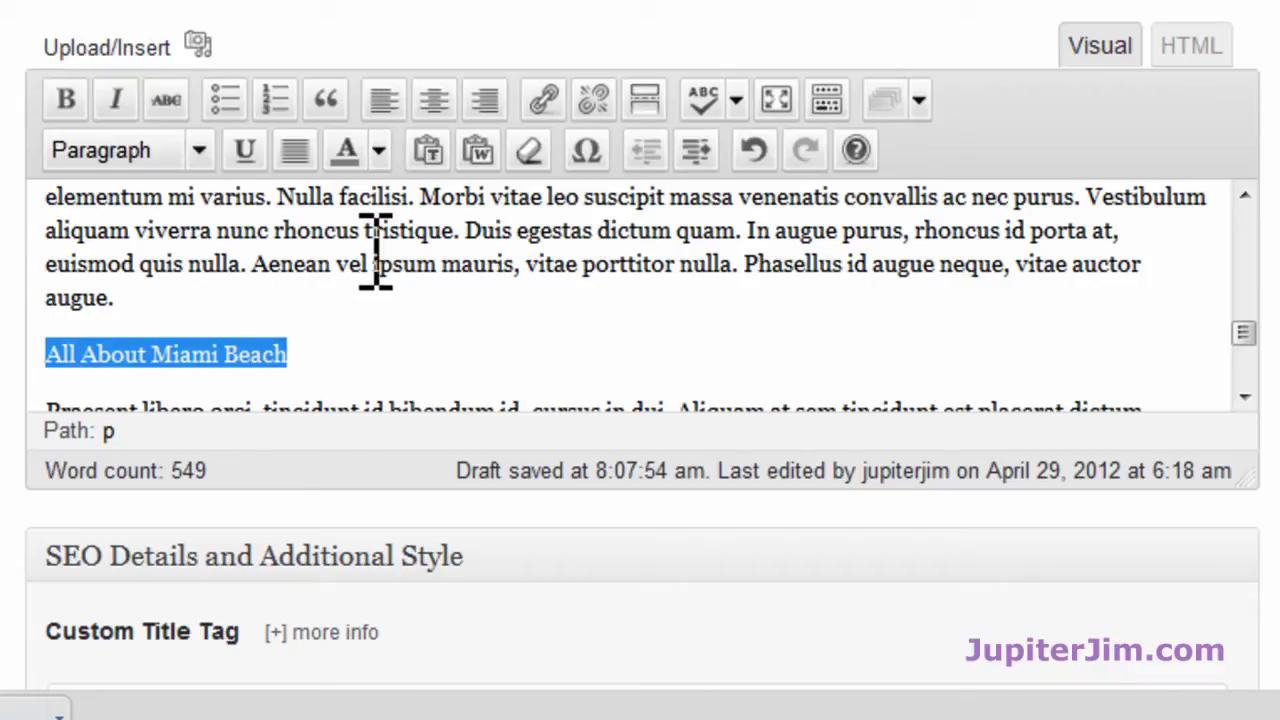
pyautogui.click(198, 152)
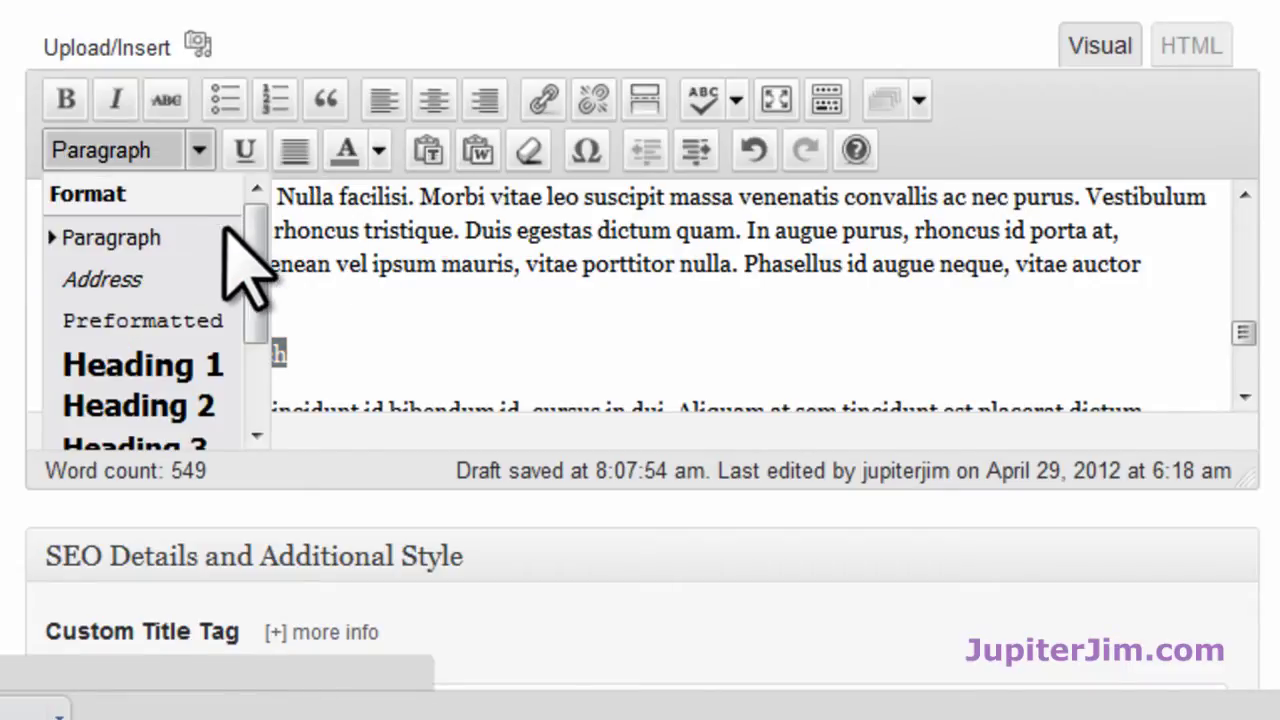
pyautogui.moveTo(257, 244); pyautogui.dragTo(271, 286)
pyautogui.click(250, 360)
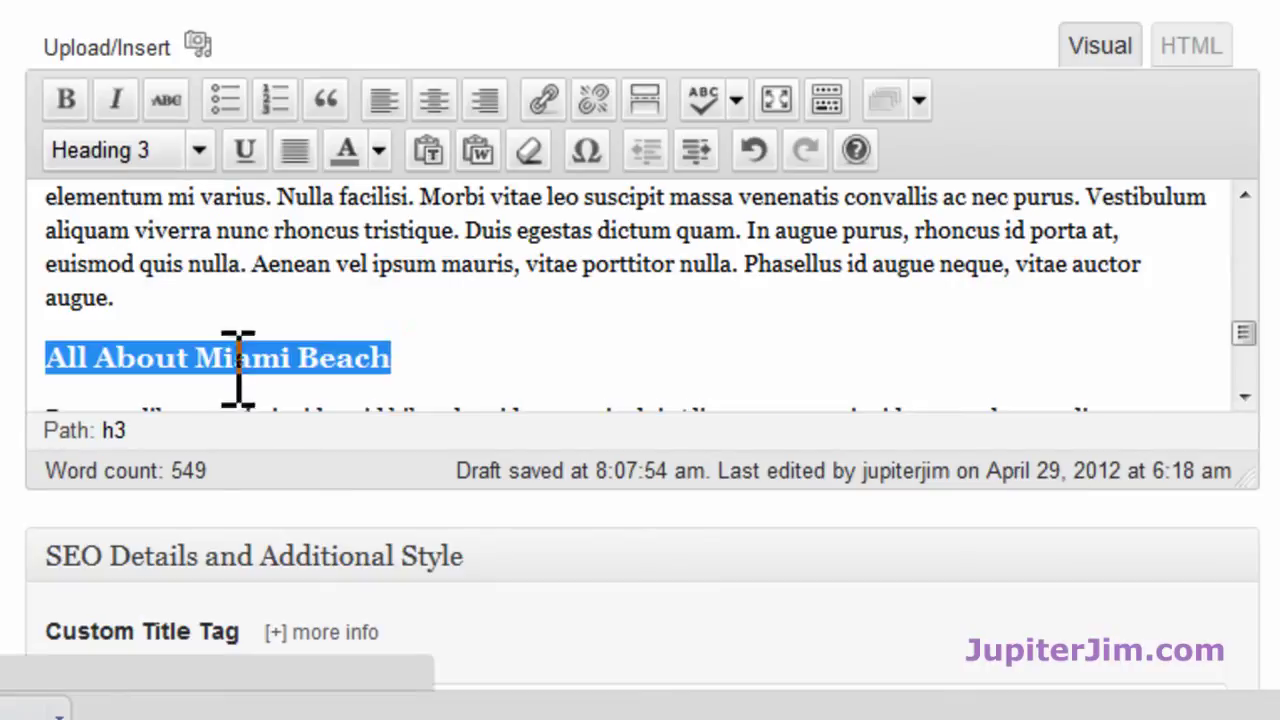
pyautogui.click(465, 345)
pyautogui.scroll(-3, 470, 345)
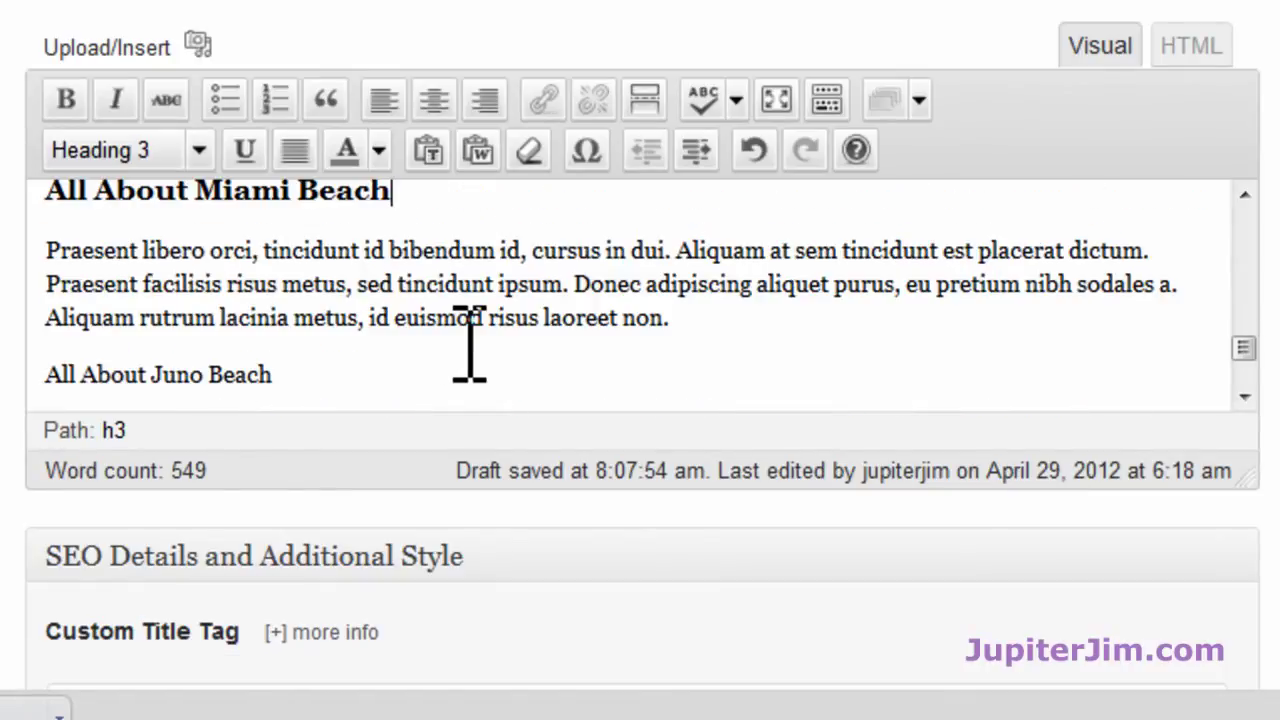
pyautogui.moveTo(290, 372); pyautogui.dragTo(26, 362)
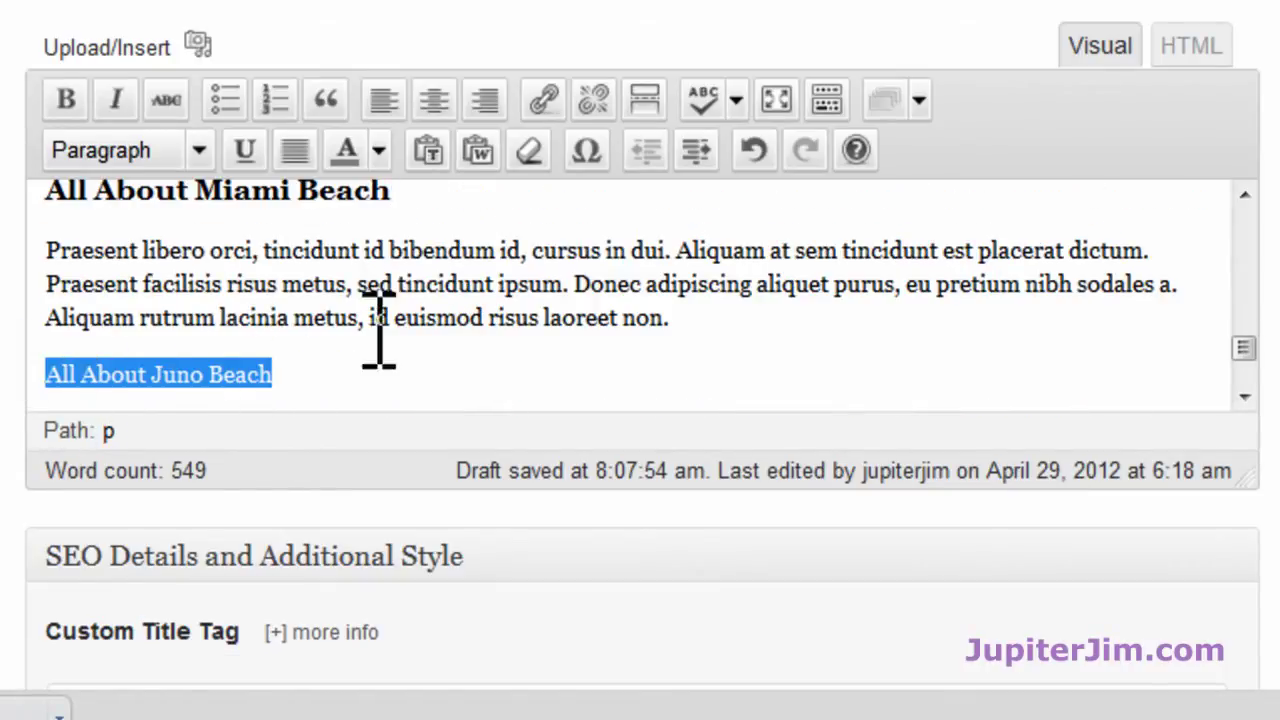
pyautogui.click(195, 155)
pyautogui.scroll(-2, 245, 410)
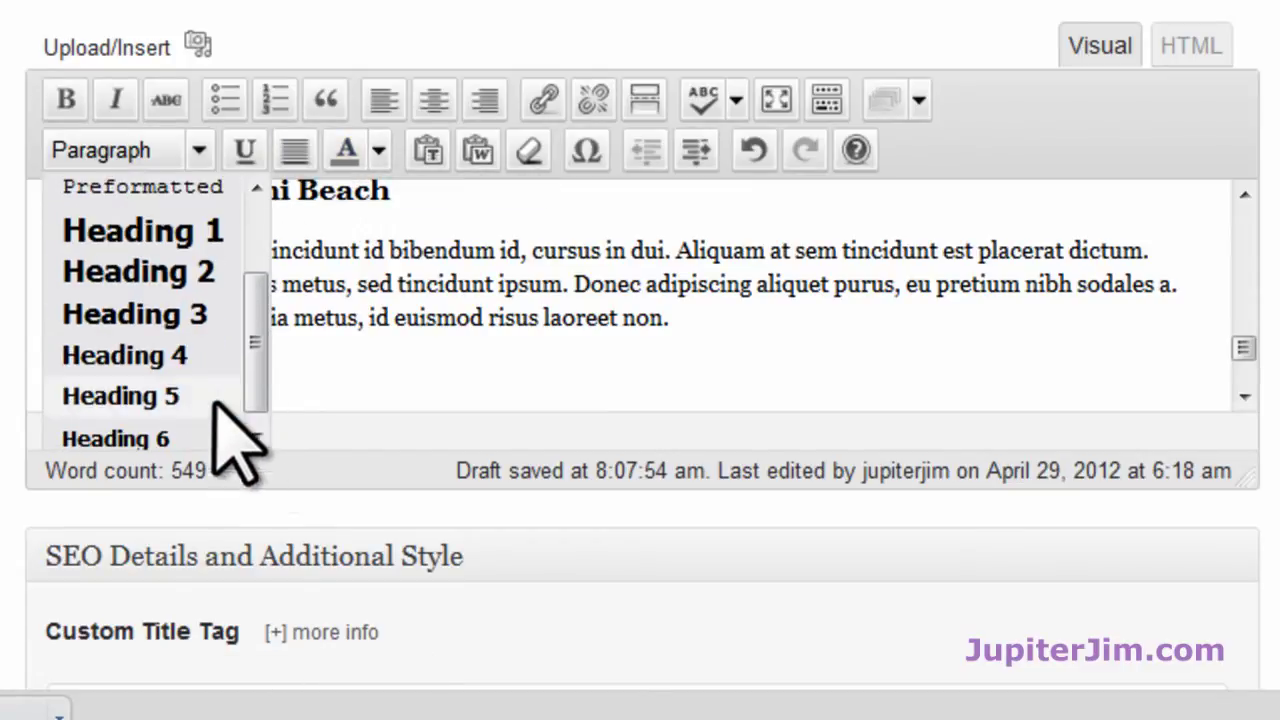
pyautogui.click(167, 316)
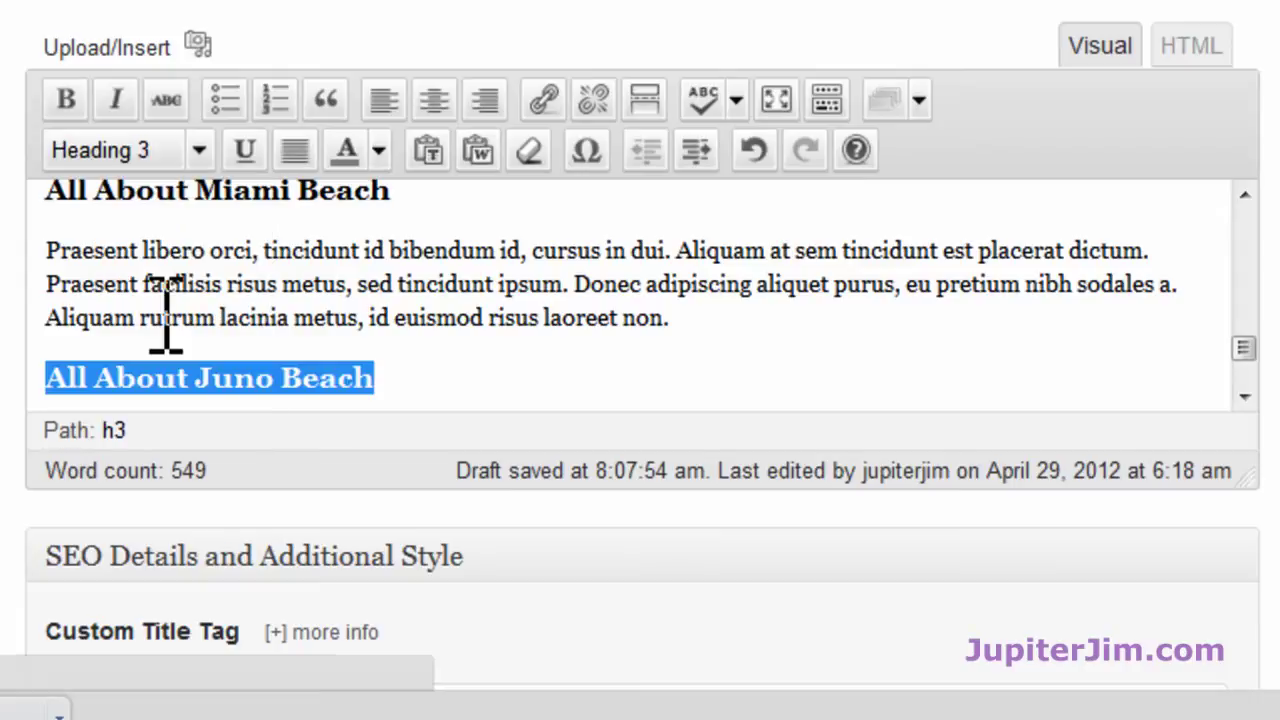
pyautogui.click(430, 362)
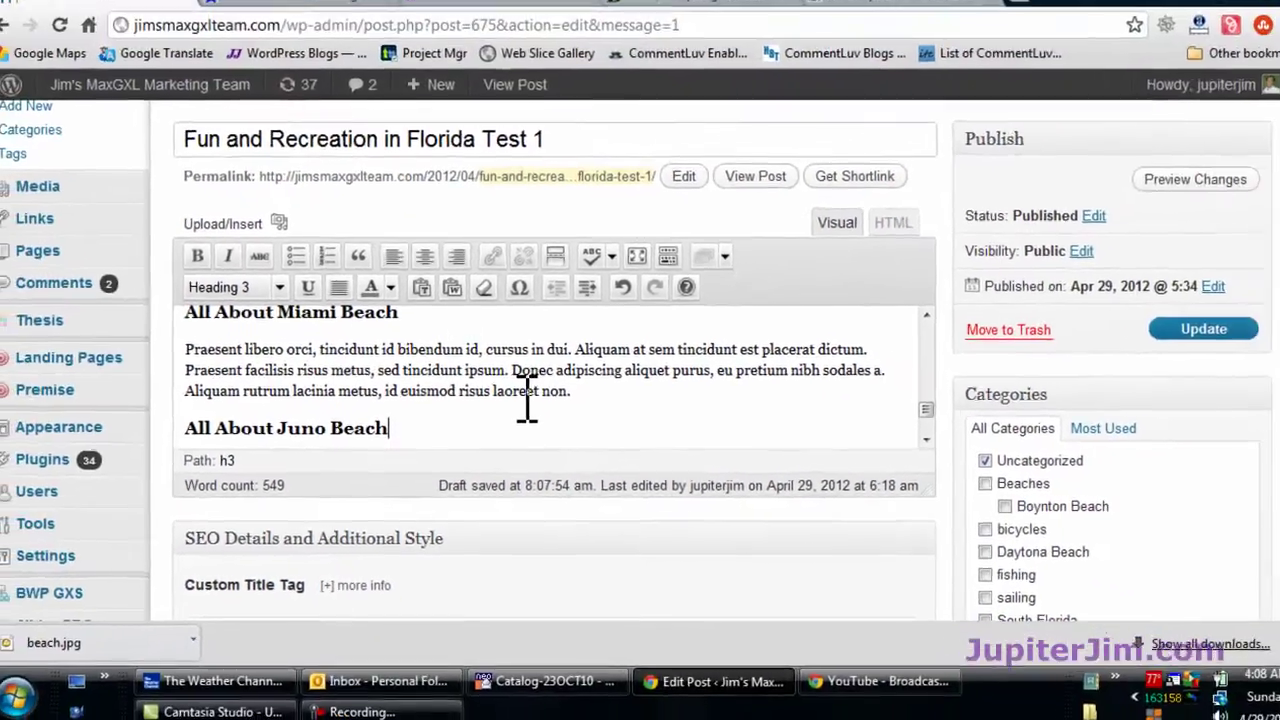
# - Update the published post and view it on the live MaxGXL blog
pyautogui.scroll(-3, 603, 336)
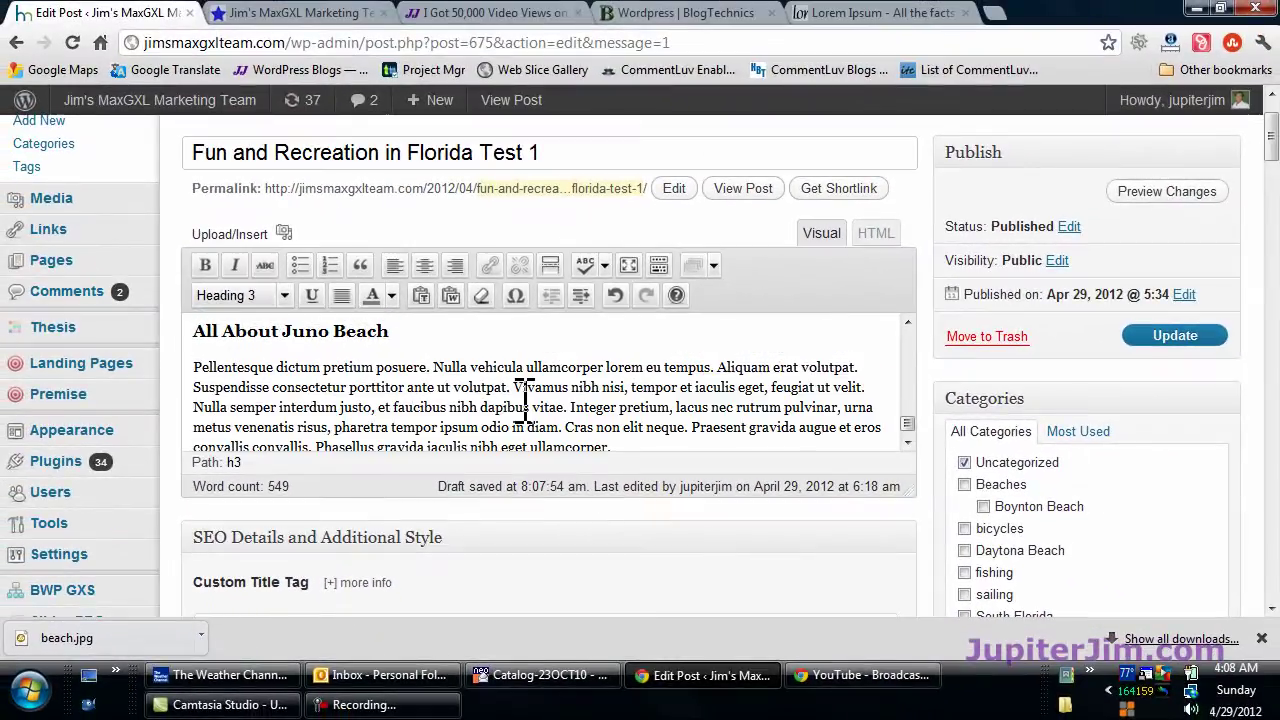
pyautogui.scroll(-3, 522, 400)
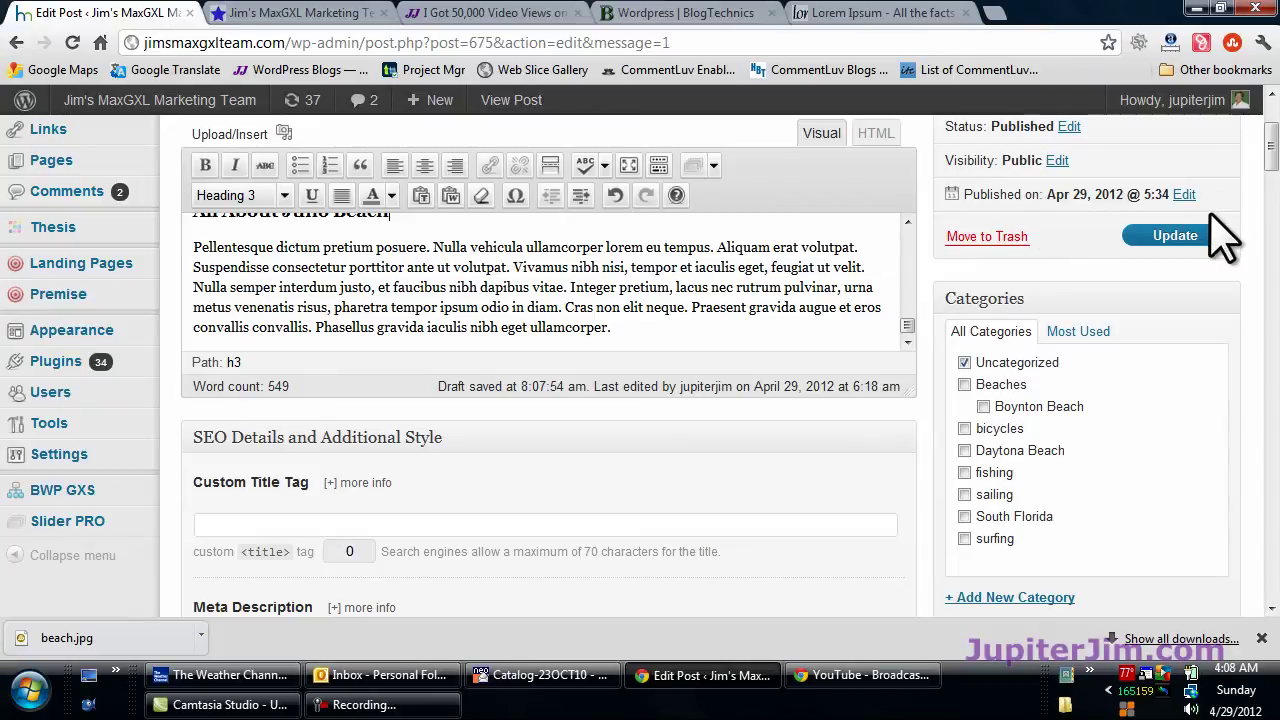
pyautogui.click(1175, 238)
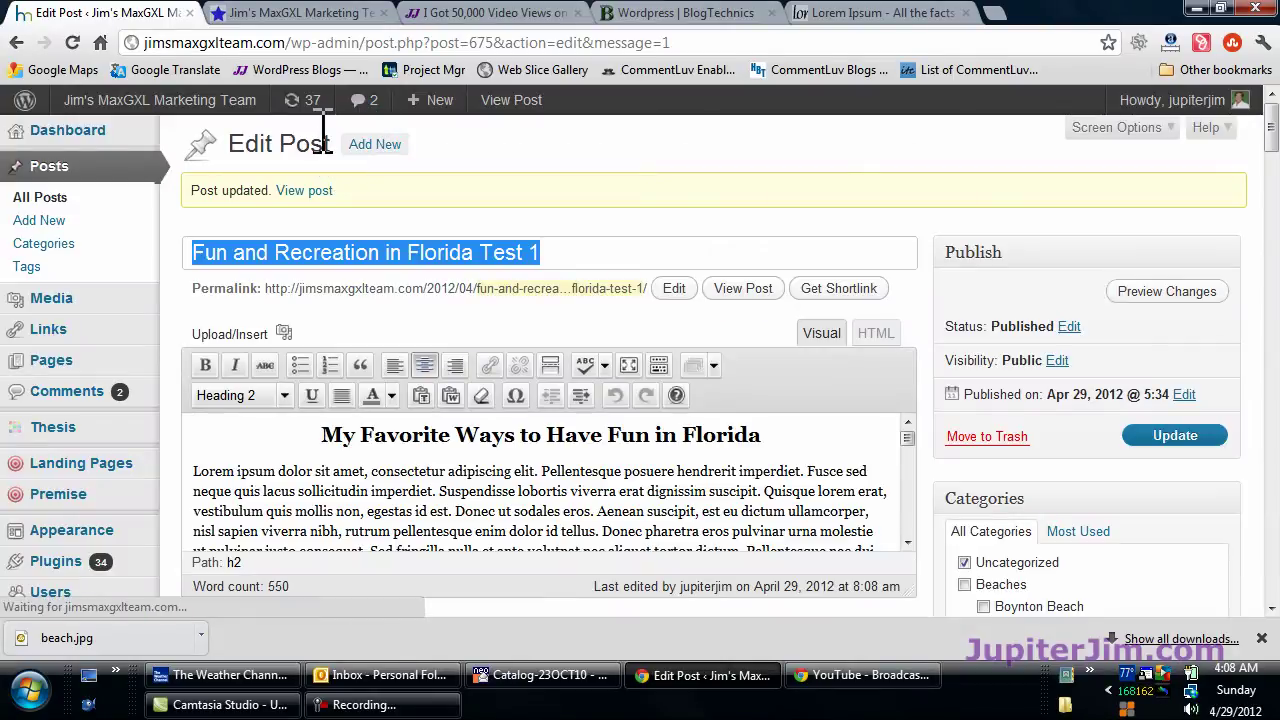
pyautogui.click(290, 13)
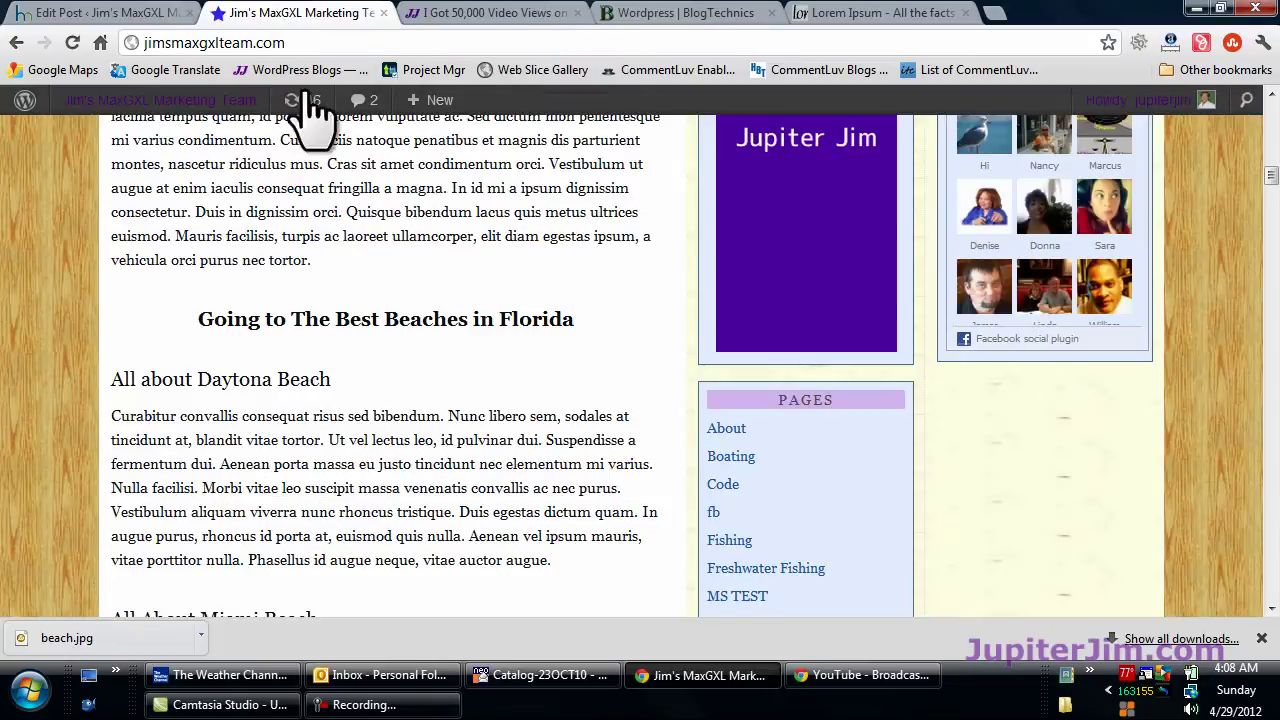
# - Scroll to the 'Fun and Recreation in Florida Test 1' post and reload the blog
pyautogui.scroll(15, 310, 292)
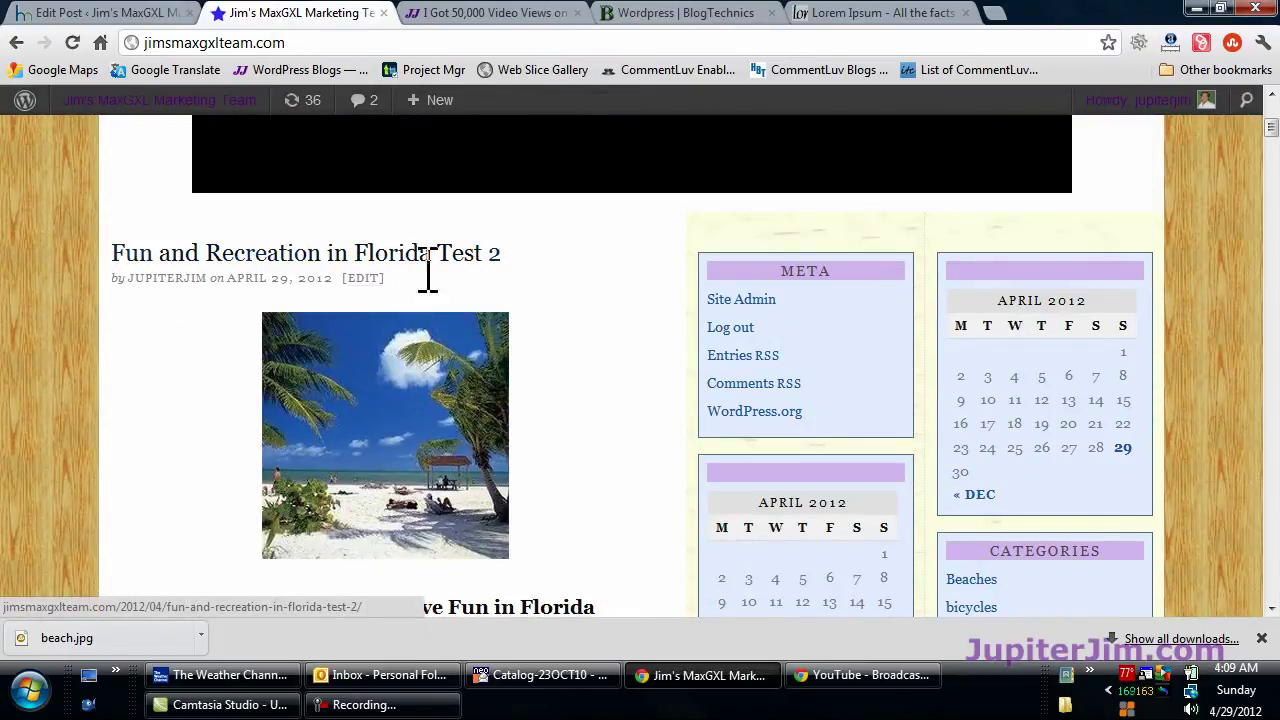
pyautogui.scroll(-3, 200, 320)
pyautogui.scroll(-15, 208, 345)
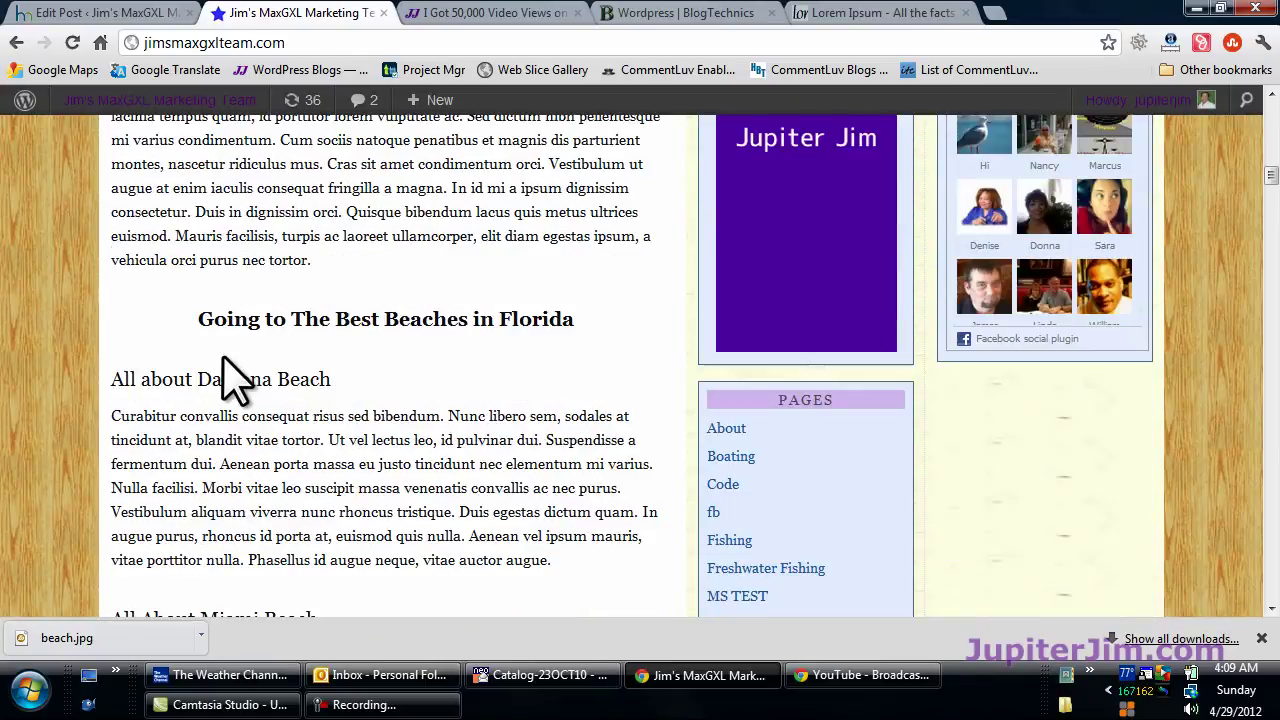
pyautogui.scroll(-5, 232, 378)
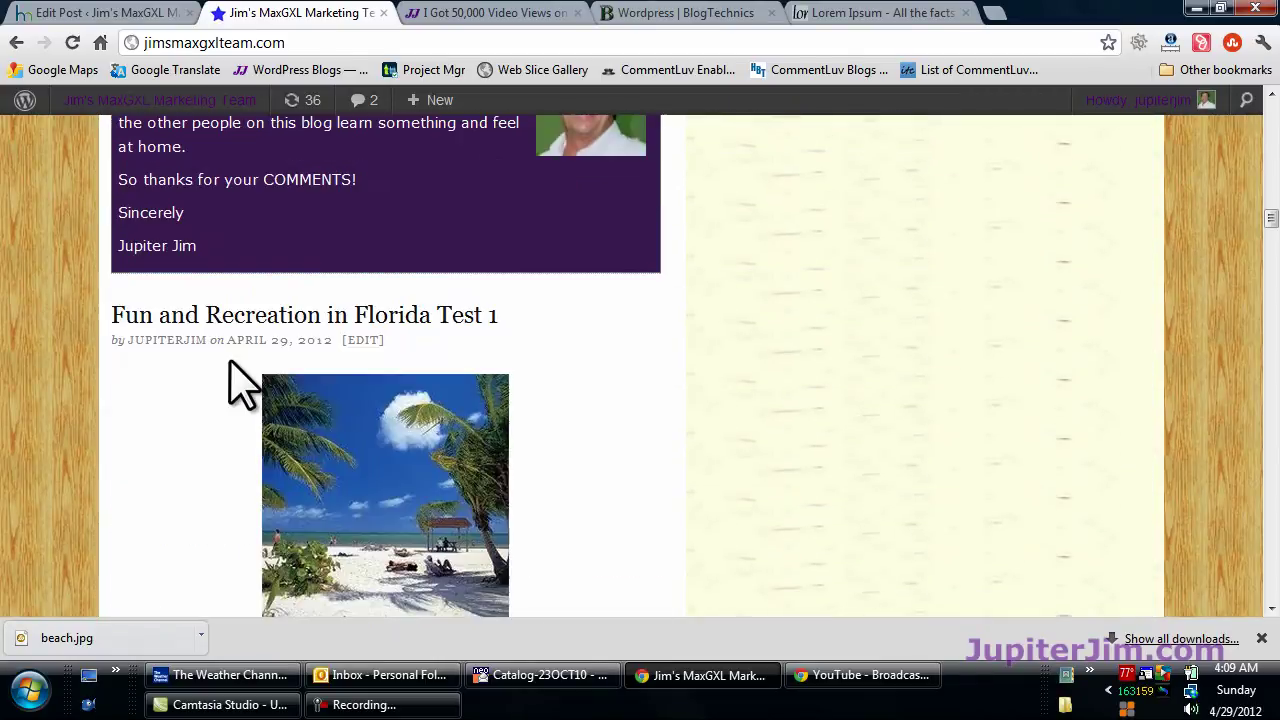
pyautogui.scroll(-6, 200, 409)
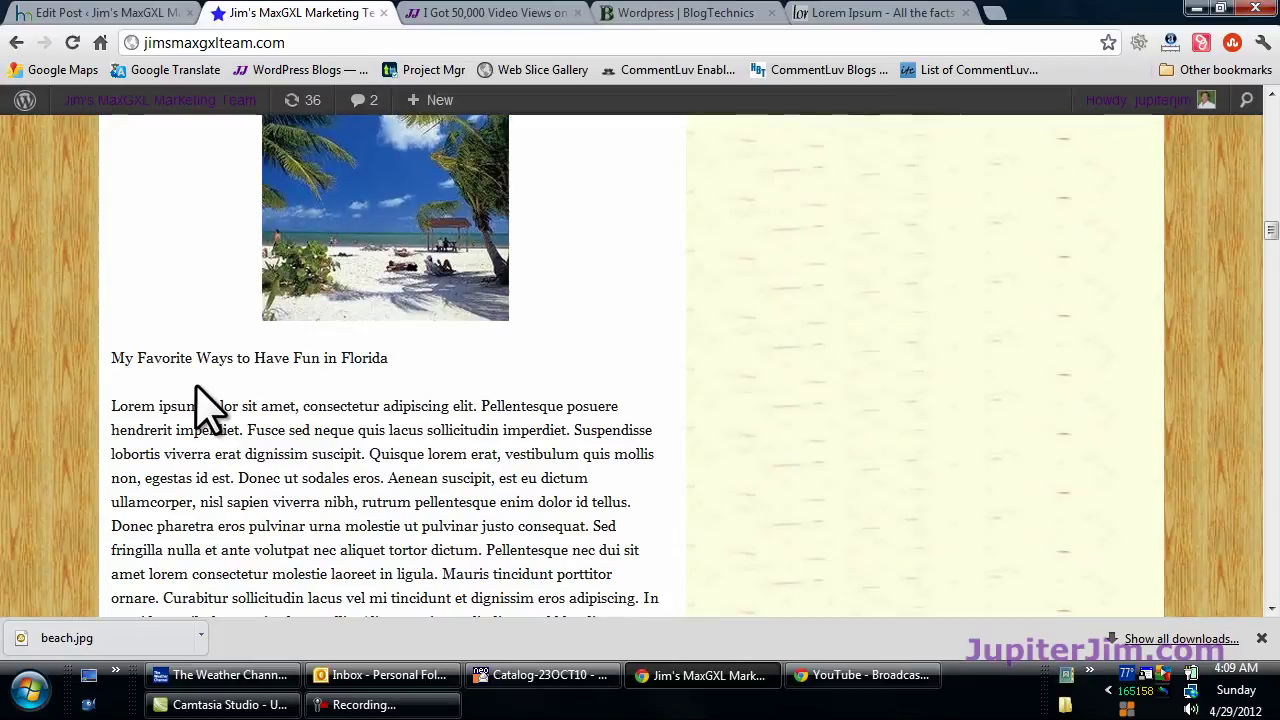
pyautogui.scroll(-1, 198, 380)
pyautogui.moveTo(172, 394); pyautogui.dragTo(335, 400)
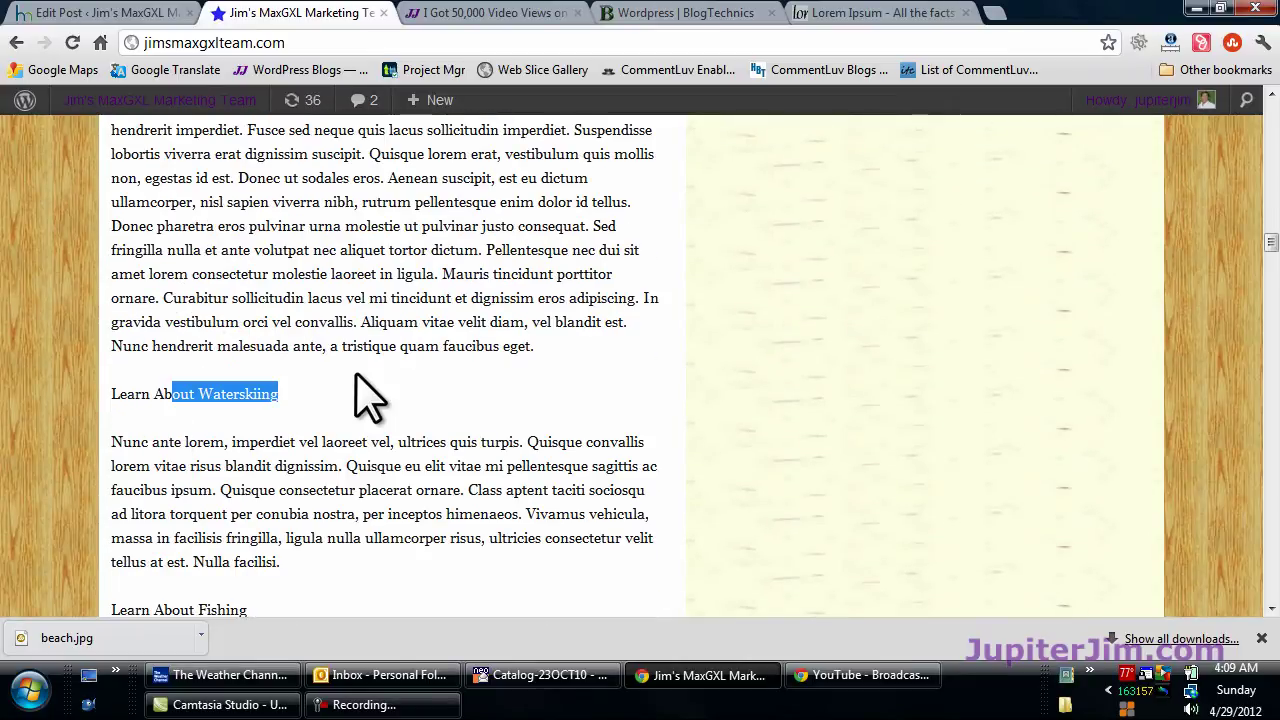
pyautogui.scroll(1, 360, 385)
pyautogui.click(70, 42)
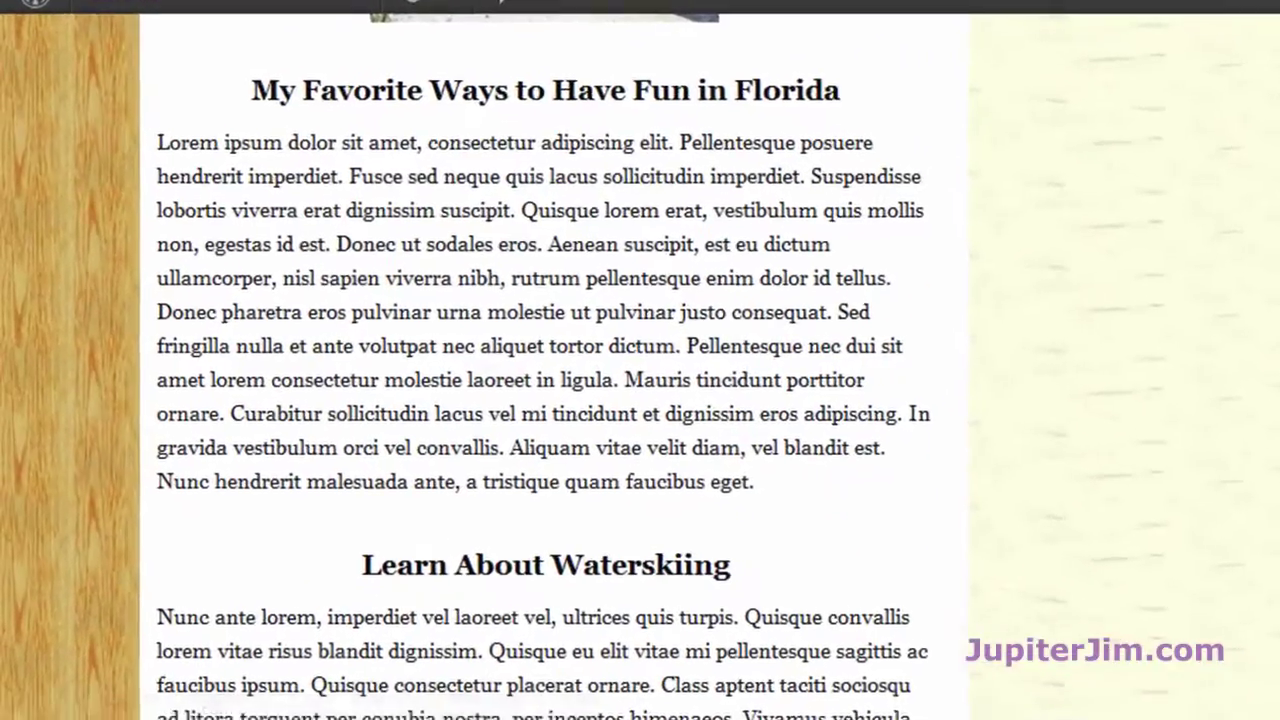
pyautogui.scroll(1, 509, 230)
pyautogui.scroll(3, 627, 240)
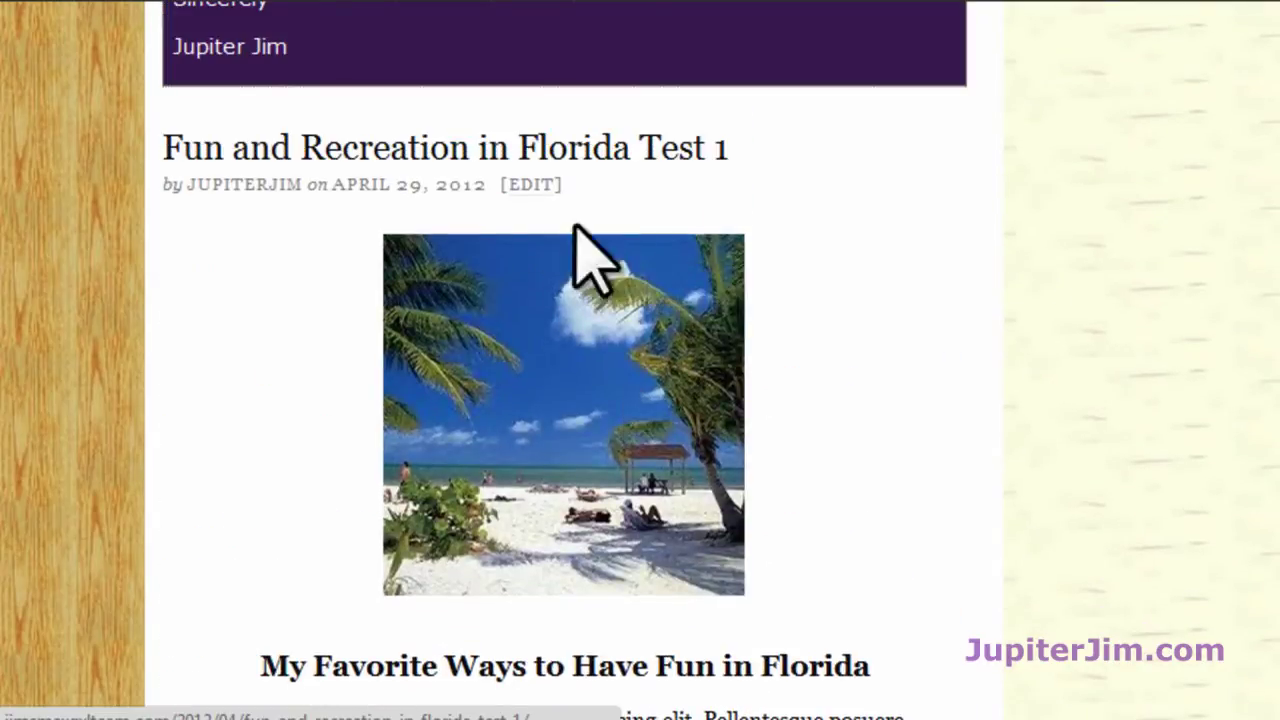
pyautogui.scroll(-2, 329, 500)
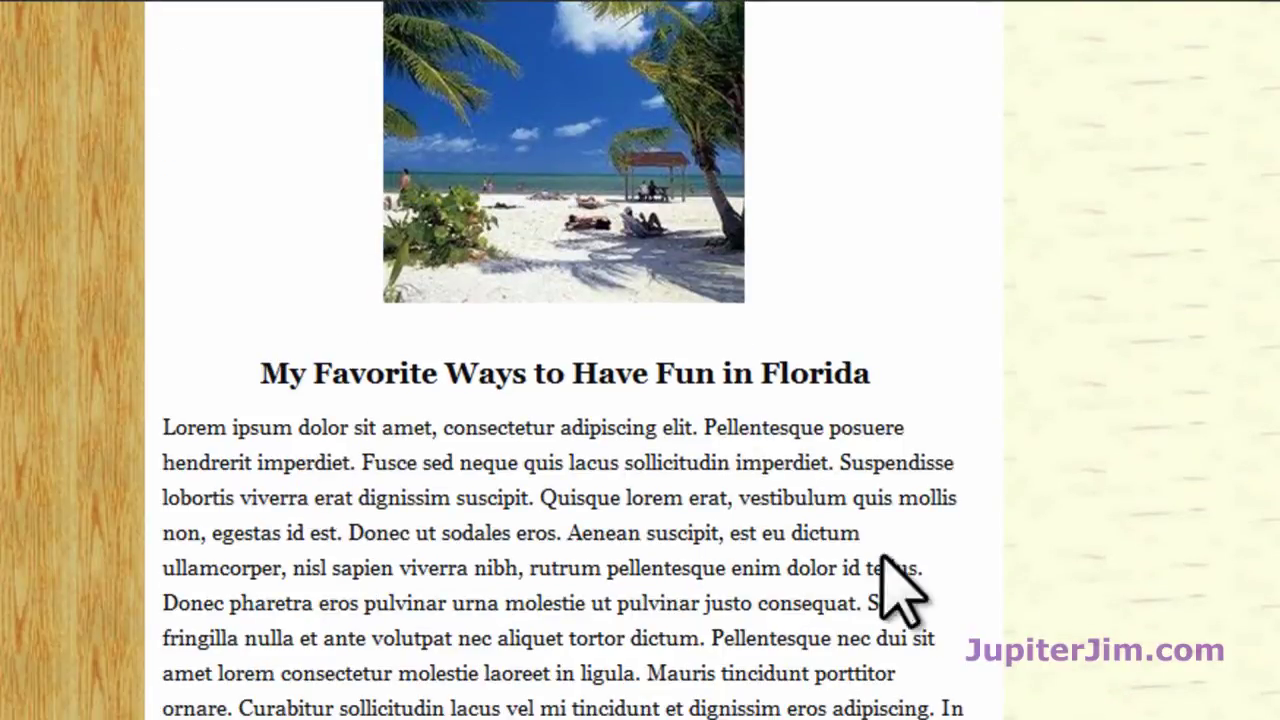
pyautogui.scroll(2, 977, 491)
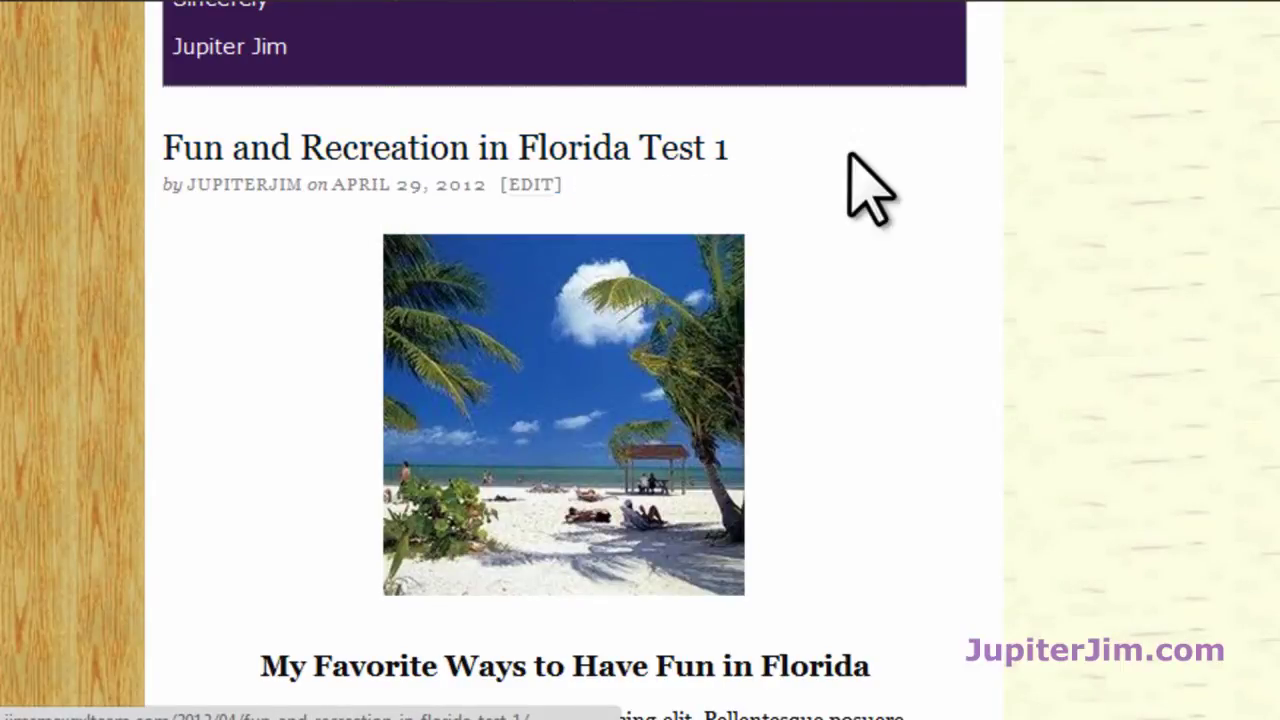
pyautogui.scroll(-3, 915, 385)
pyautogui.scroll(-3, 885, 410)
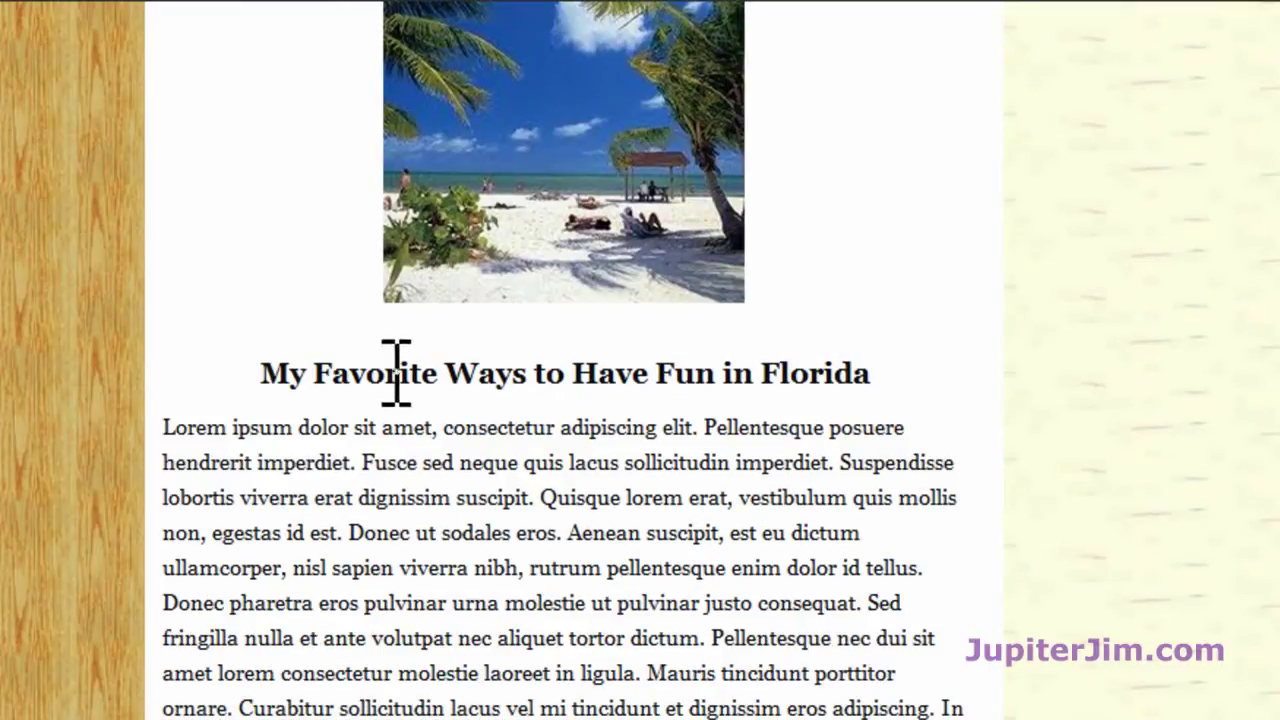
pyautogui.scroll(-9, 580, 560)
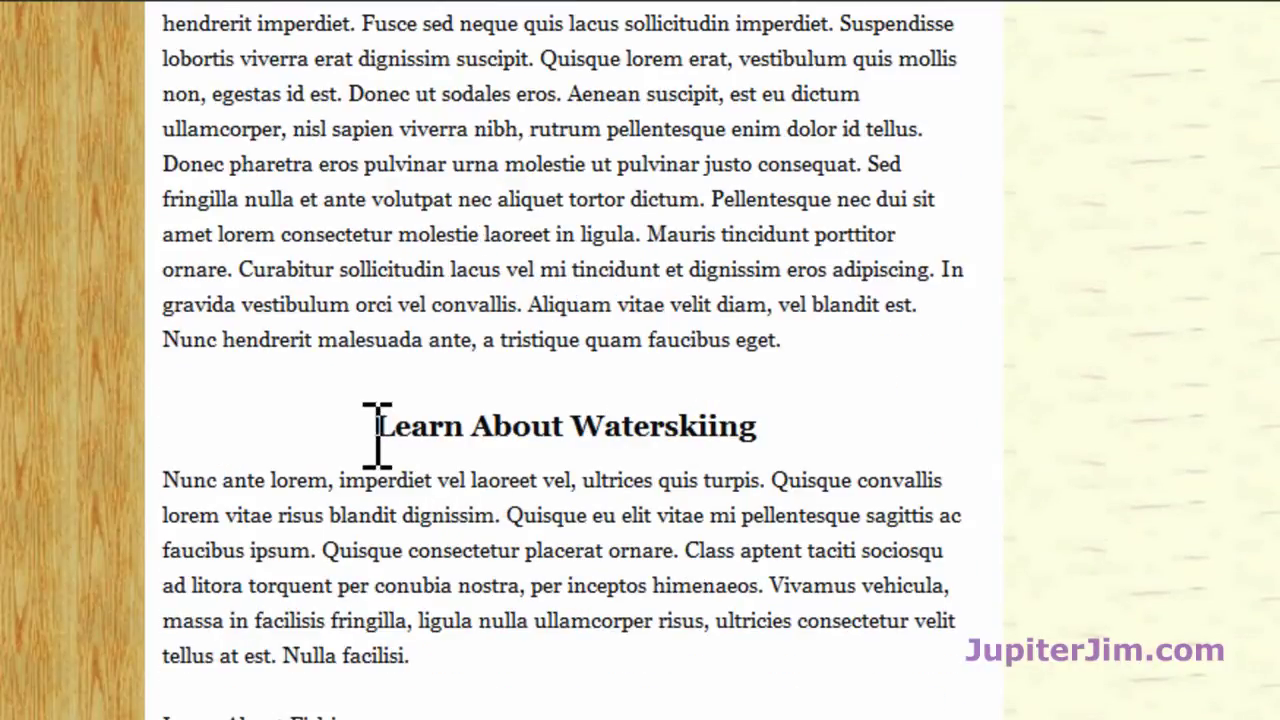
pyautogui.scroll(-13, 800, 420)
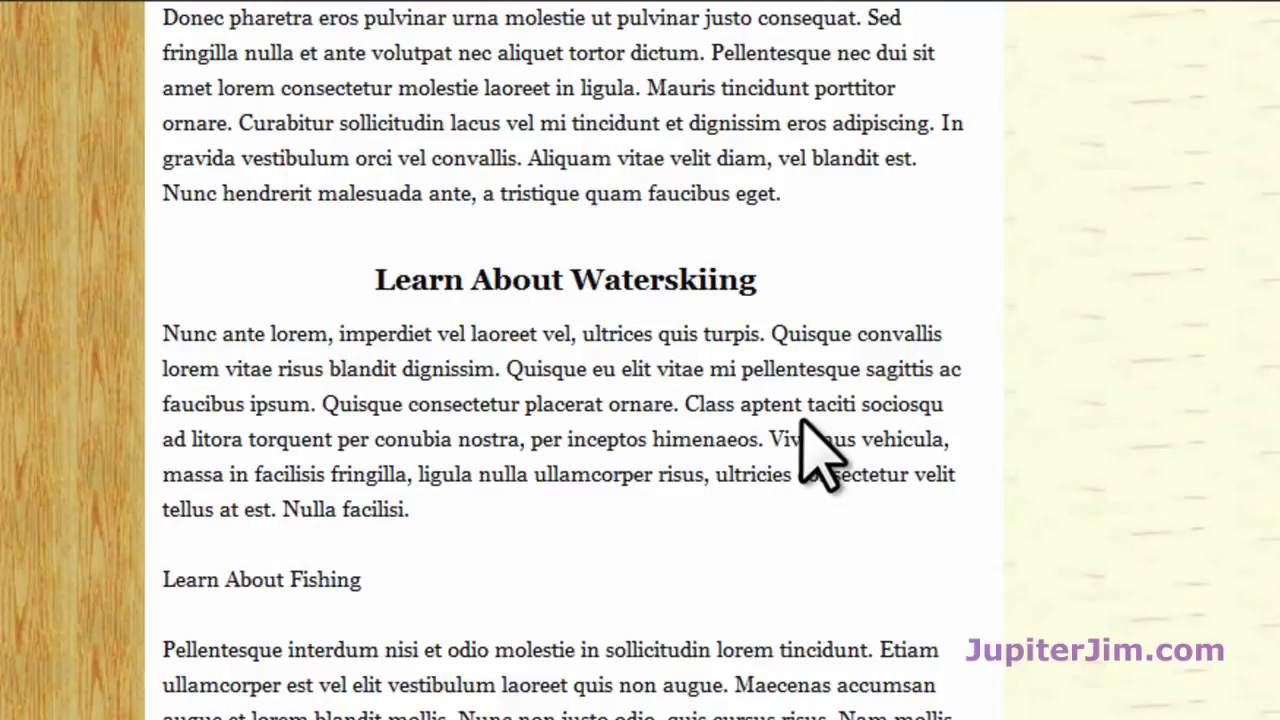
pyautogui.scroll(-3, 760, 480)
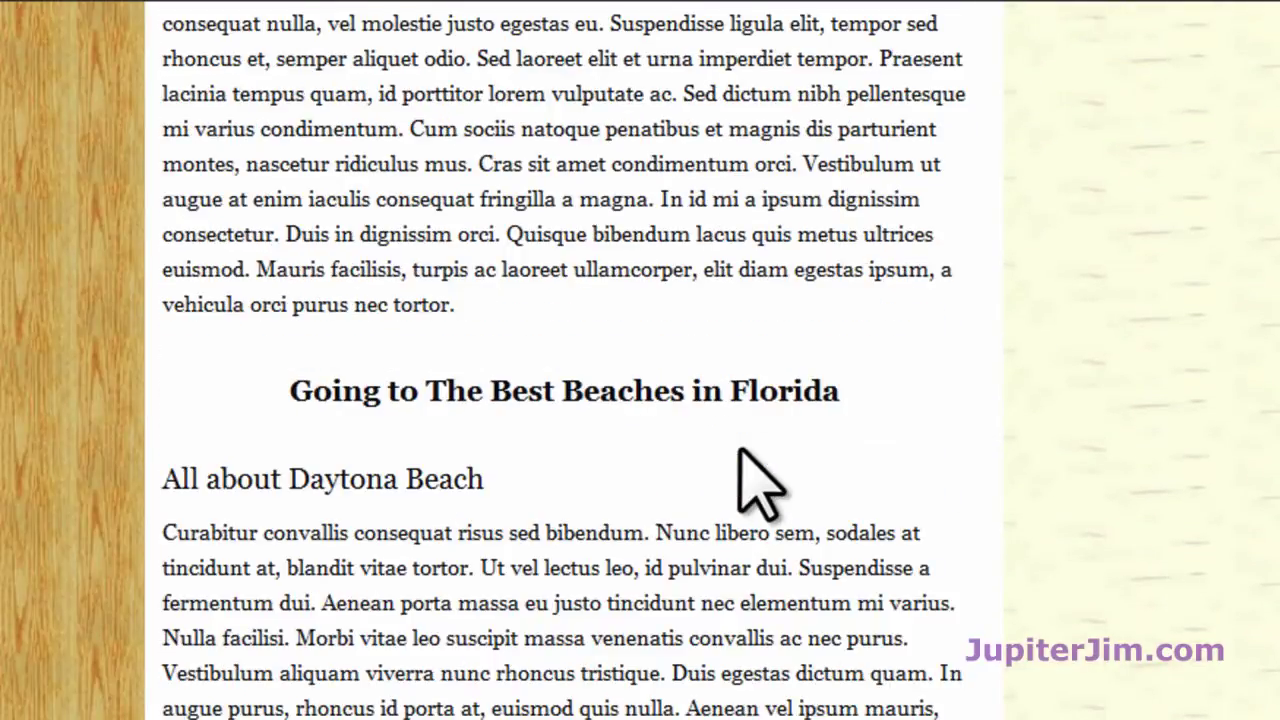
pyautogui.scroll(9, 580, 386)
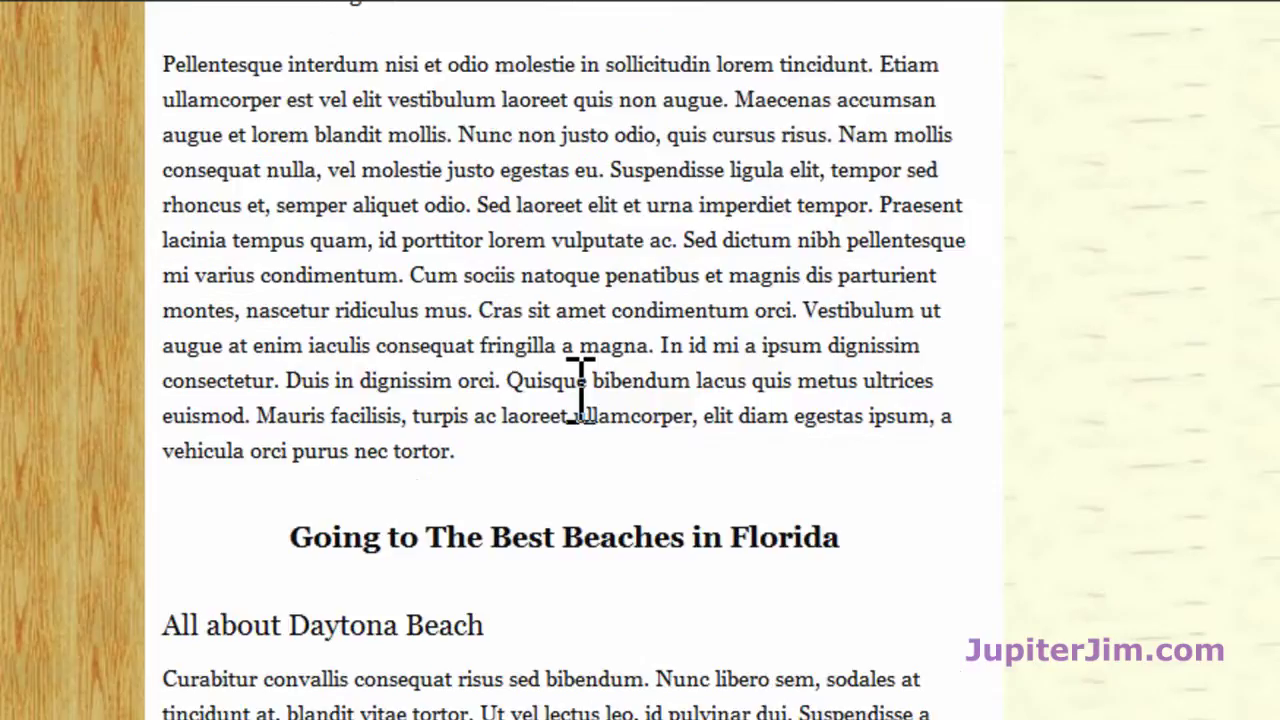
pyautogui.moveTo(163, 287); pyautogui.dragTo(457, 277)
pyautogui.scroll(-12, 640, 310)
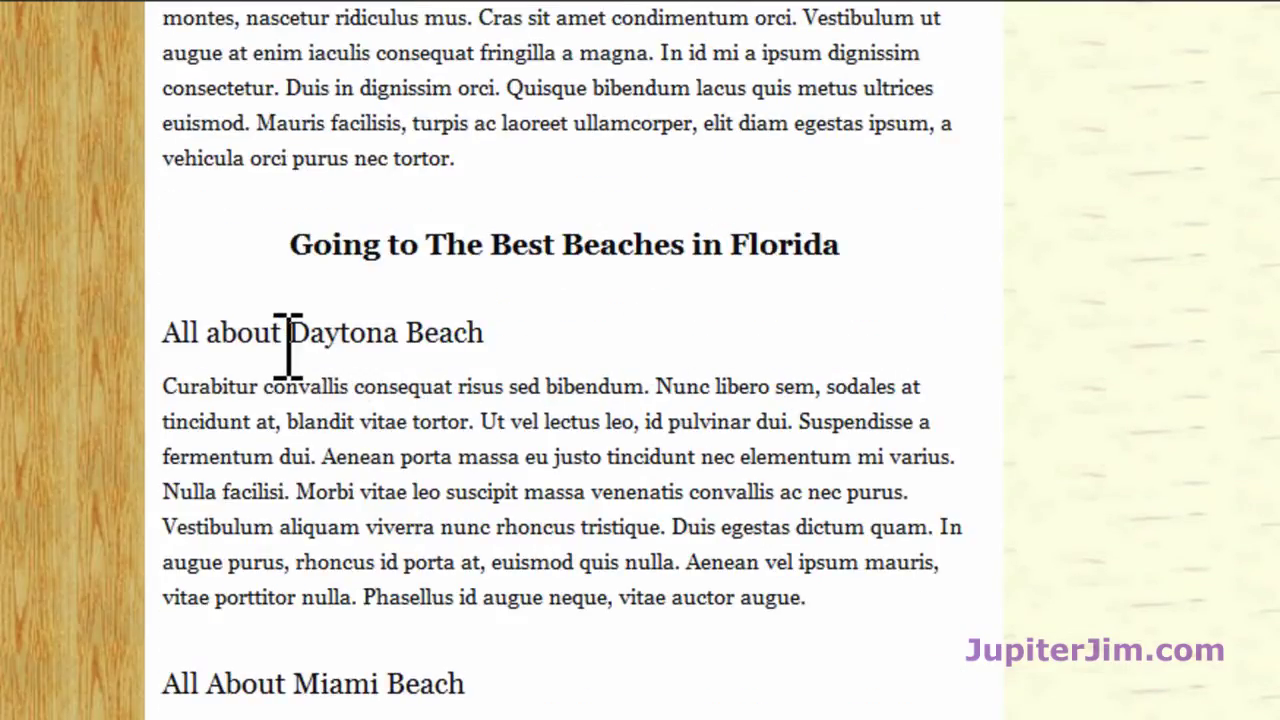
pyautogui.moveTo(286, 340); pyautogui.dragTo(491, 313)
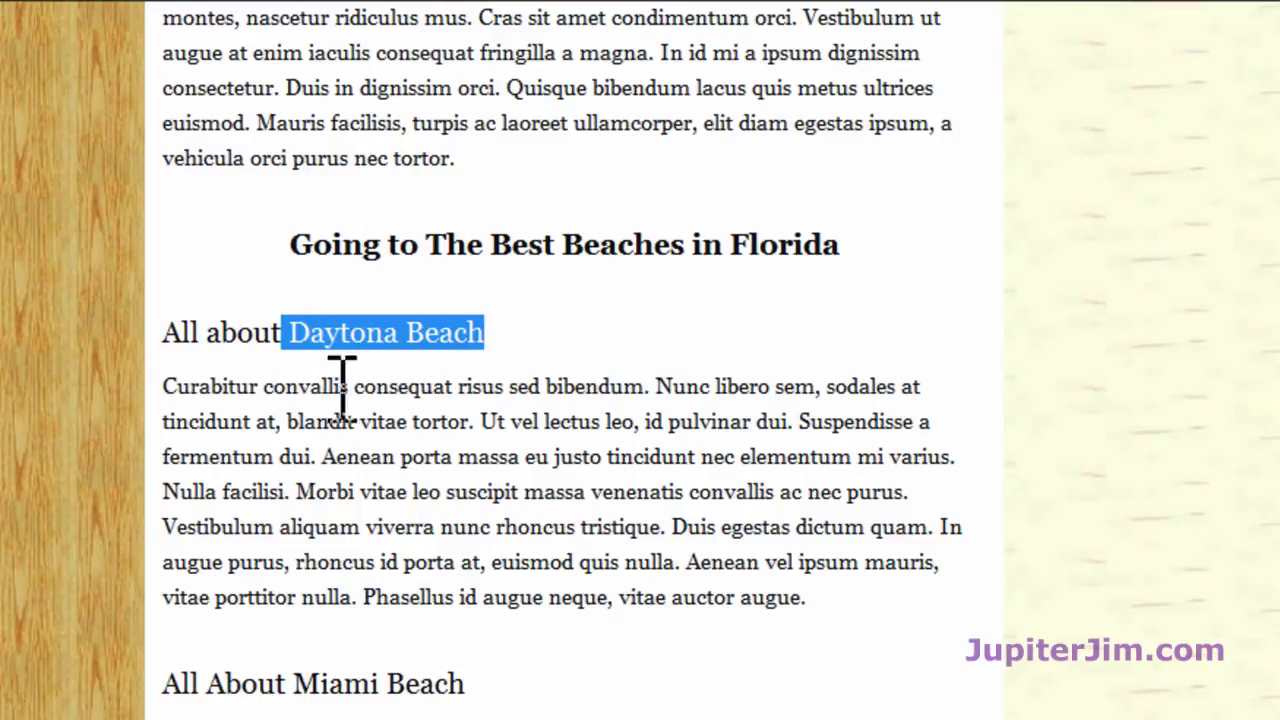
pyautogui.scroll(-3, 365, 480)
pyautogui.scroll(3, 366, 466)
pyautogui.scroll(-3, 252, 615)
pyautogui.scroll(3, 252, 615)
pyautogui.scroll(-3, 470, 635)
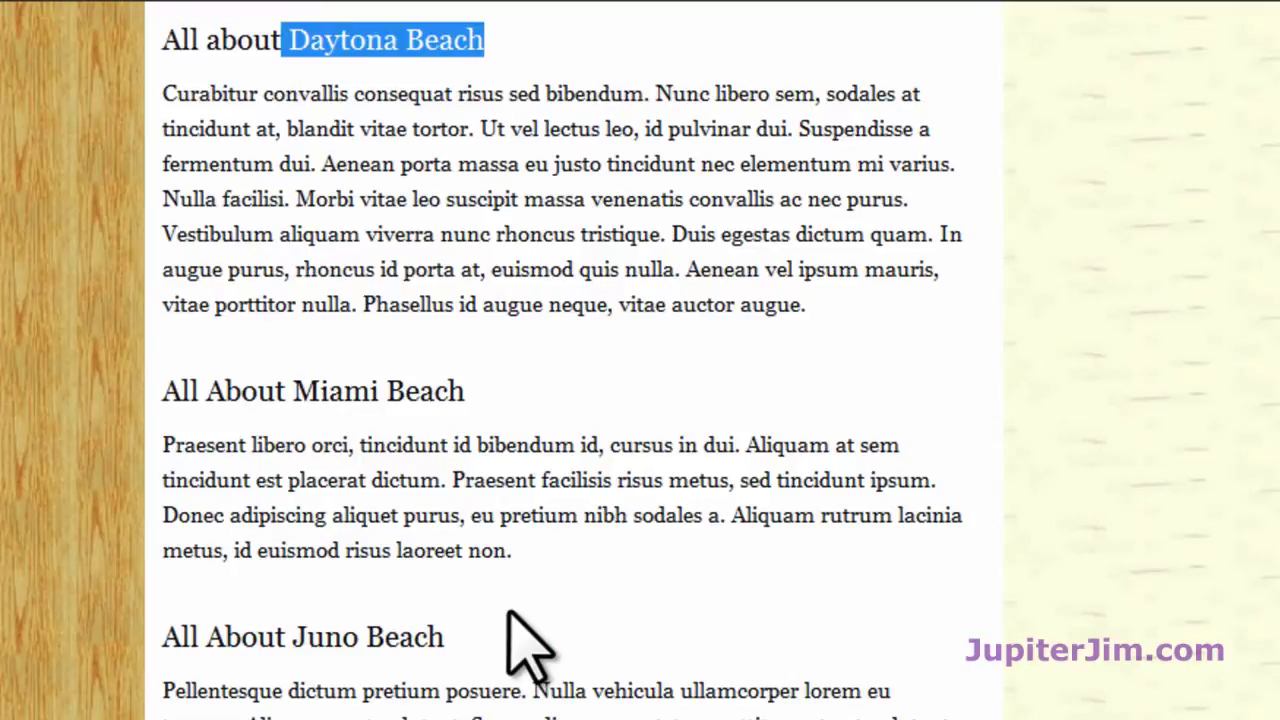
pyautogui.scroll(15, 633, 530)
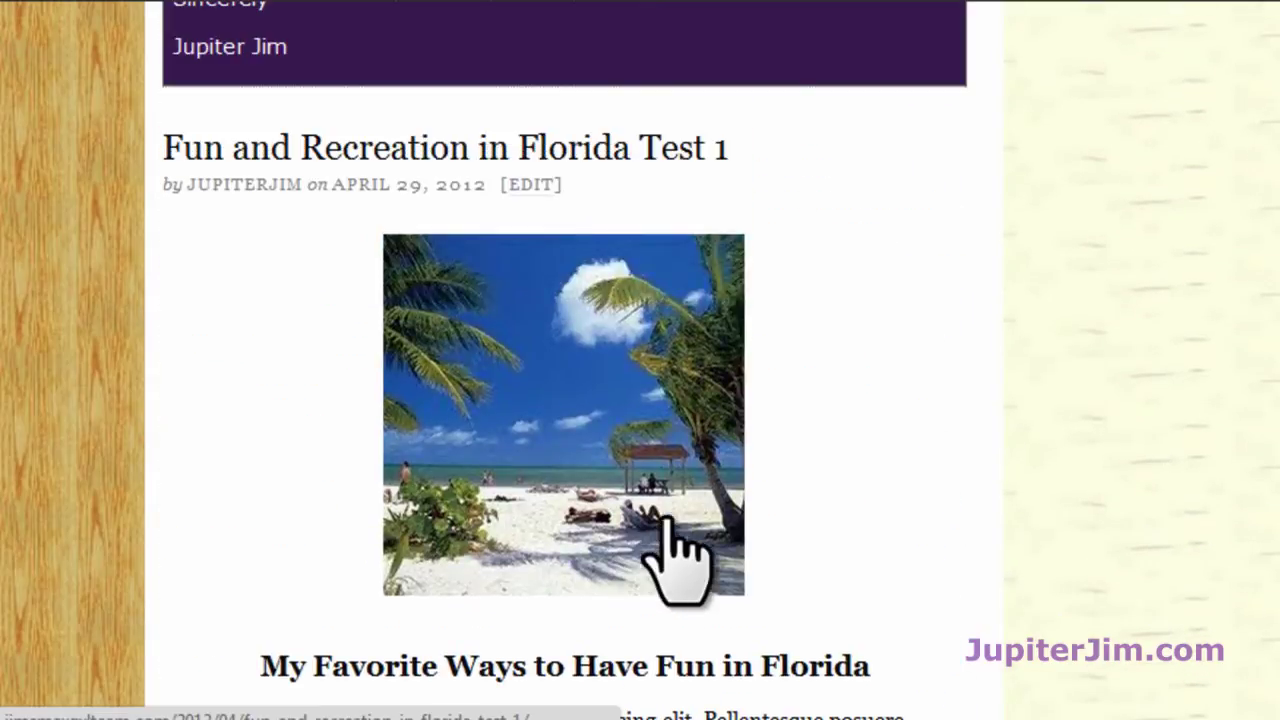
pyautogui.scroll(-2, 829, 514)
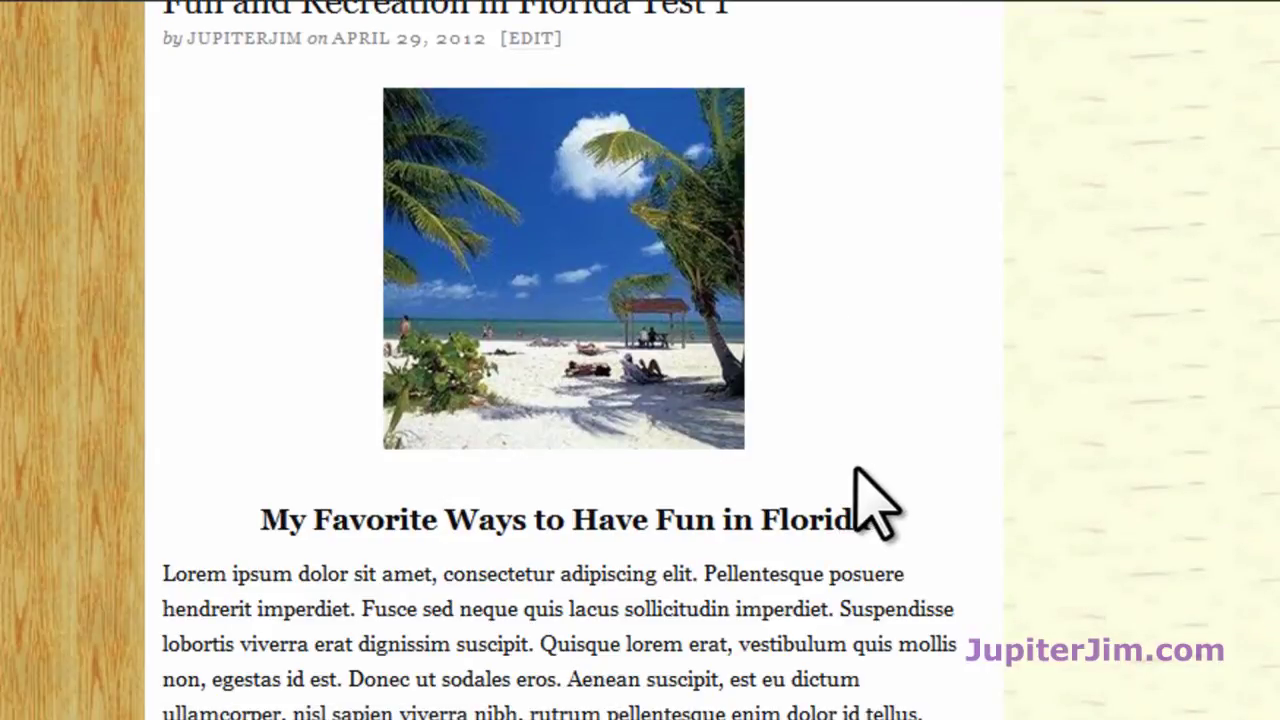
pyautogui.scroll(-2, 857, 468)
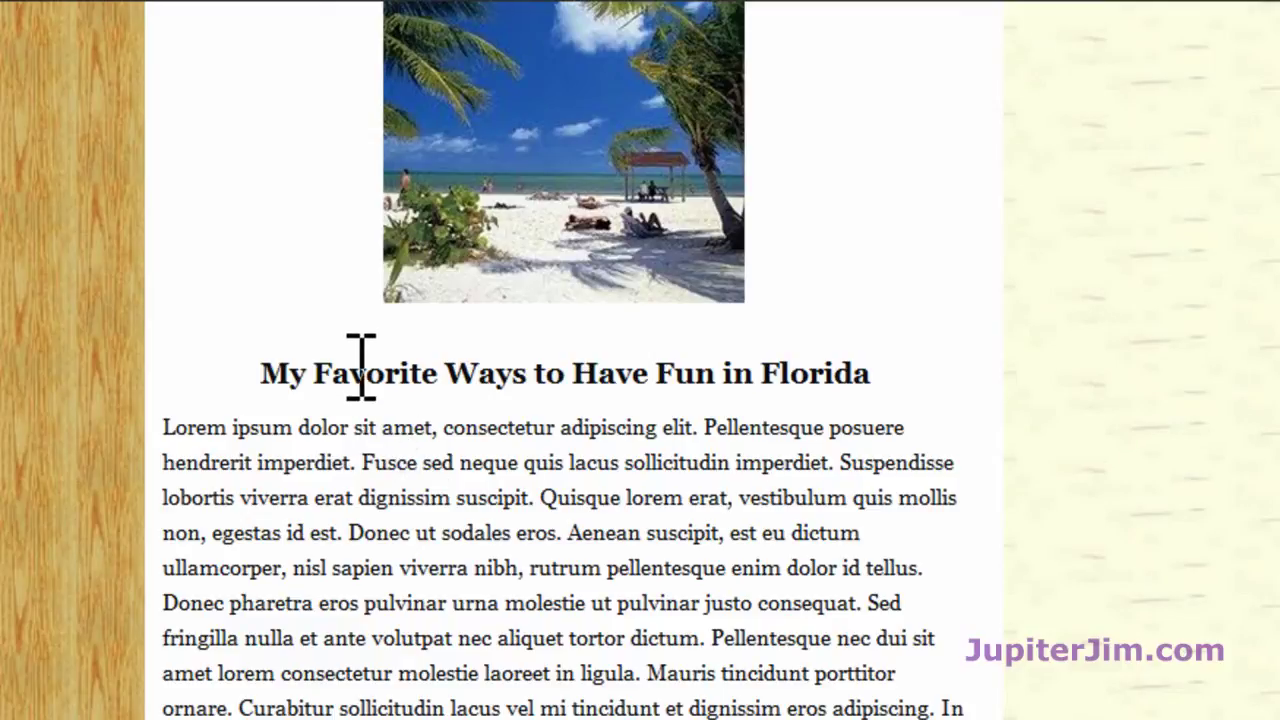
pyautogui.moveTo(361, 367); pyautogui.dragTo(762, 368)
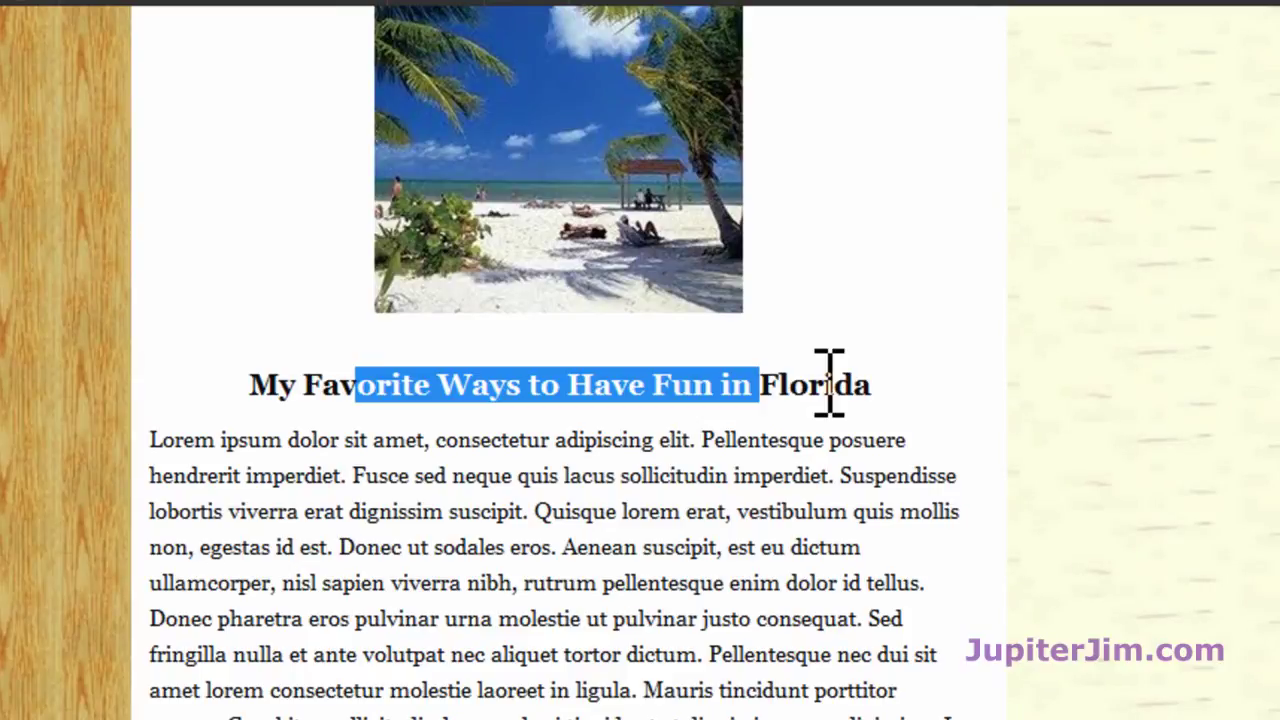
pyautogui.click(818, 485)
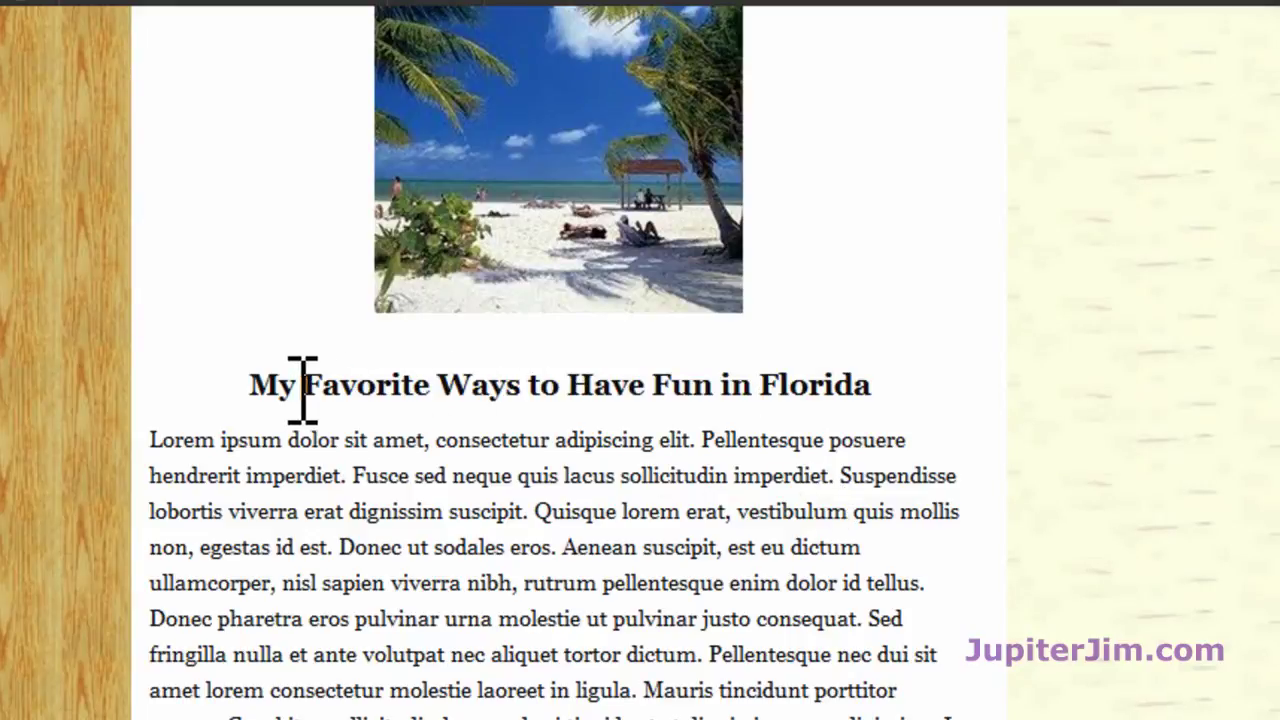
pyautogui.moveTo(279, 385); pyautogui.dragTo(877, 383)
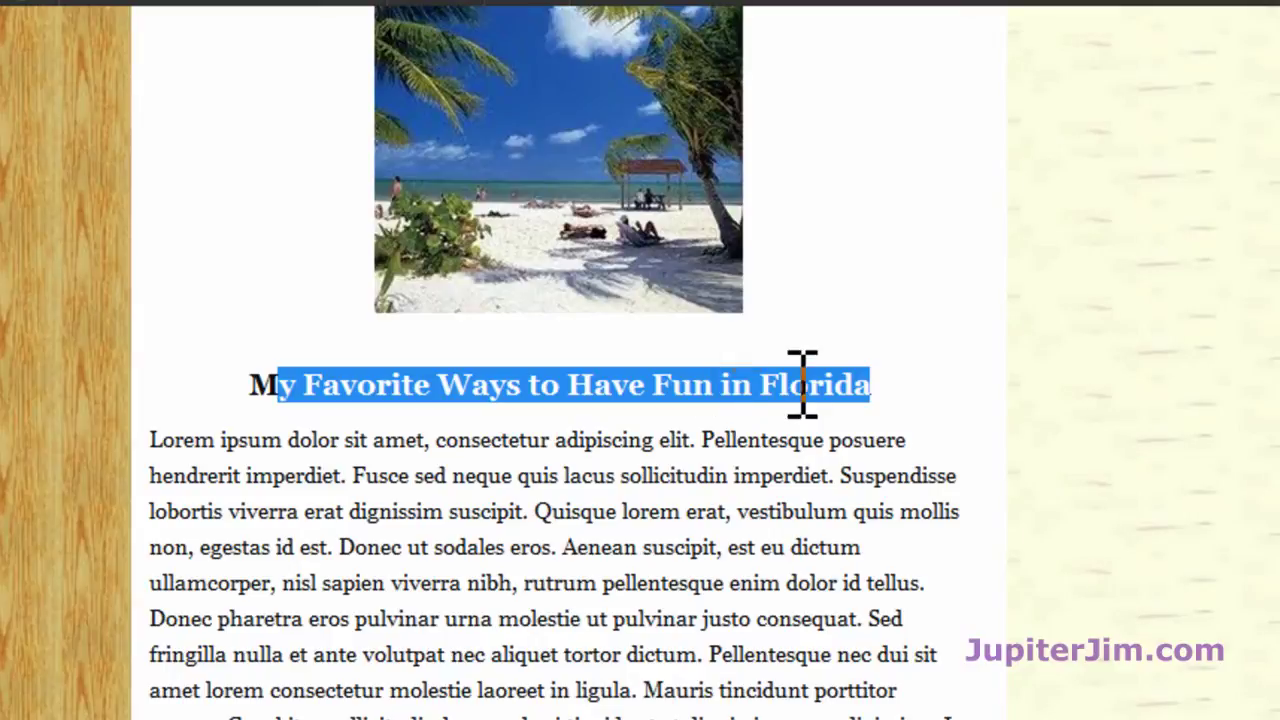
pyautogui.click(732, 538)
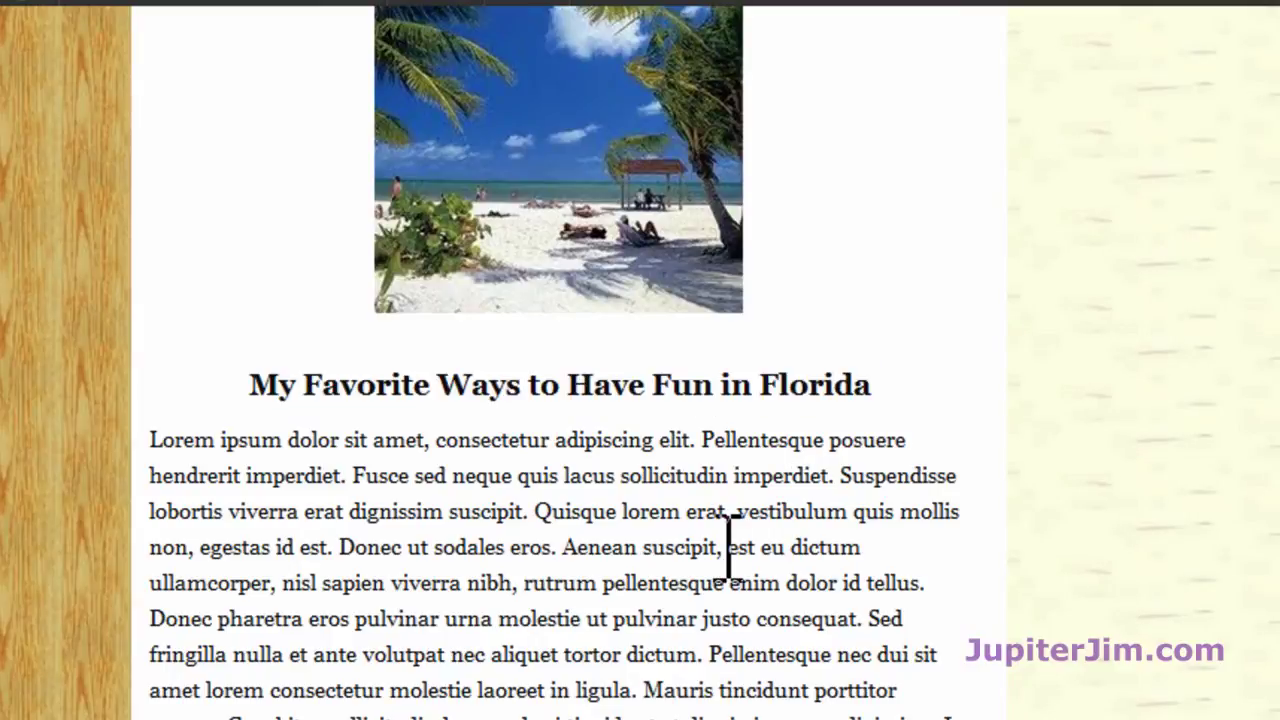
pyautogui.scroll(-4, 720, 545)
pyautogui.scroll(-1, 665, 540)
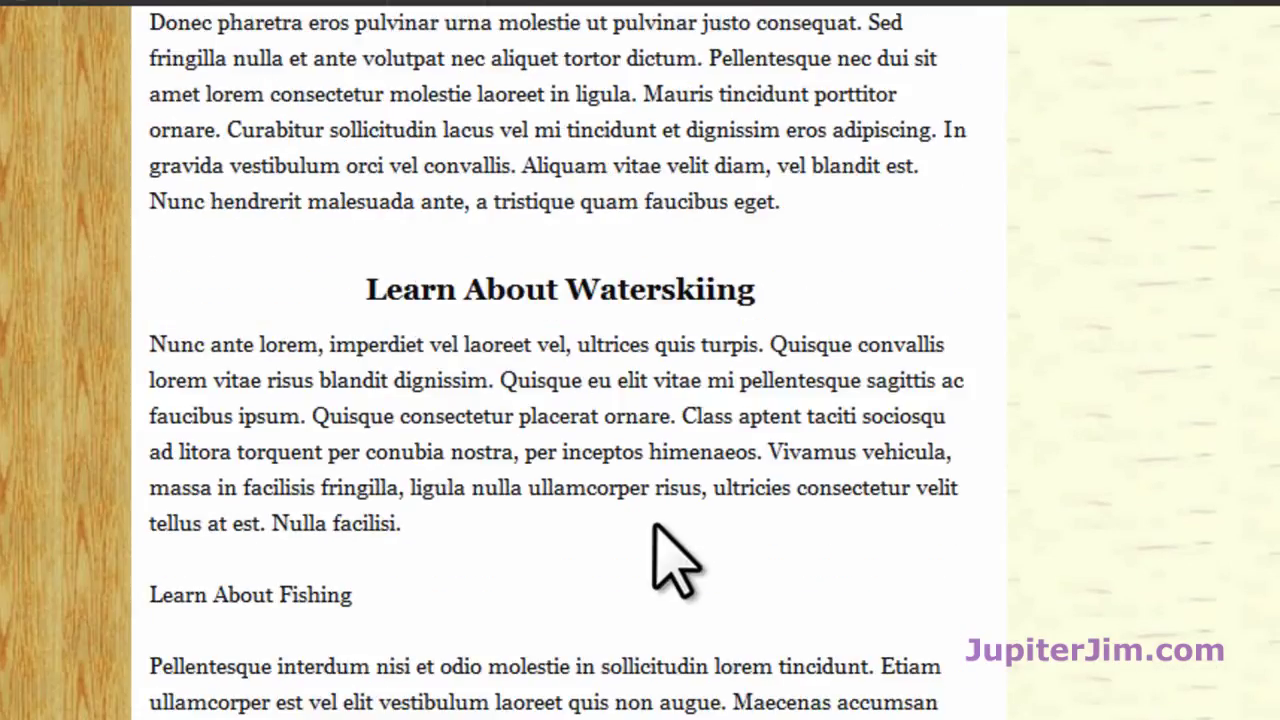
pyautogui.moveTo(380, 290); pyautogui.dragTo(734, 292)
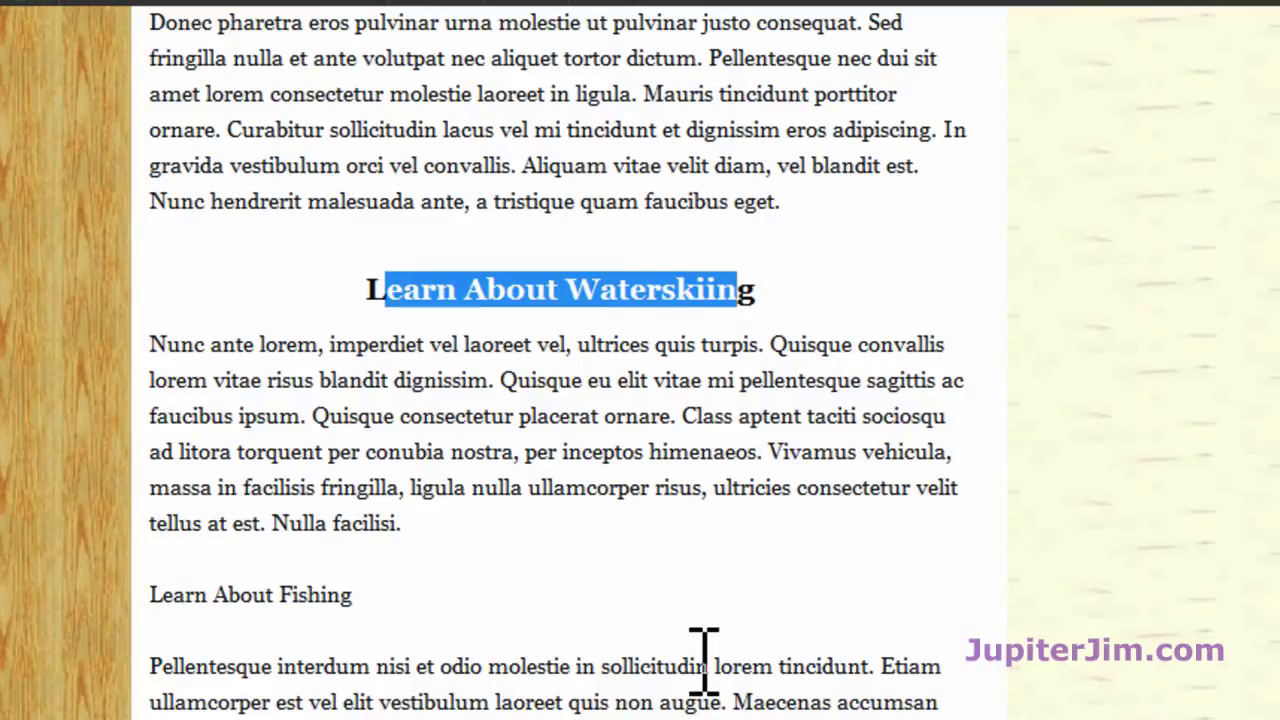